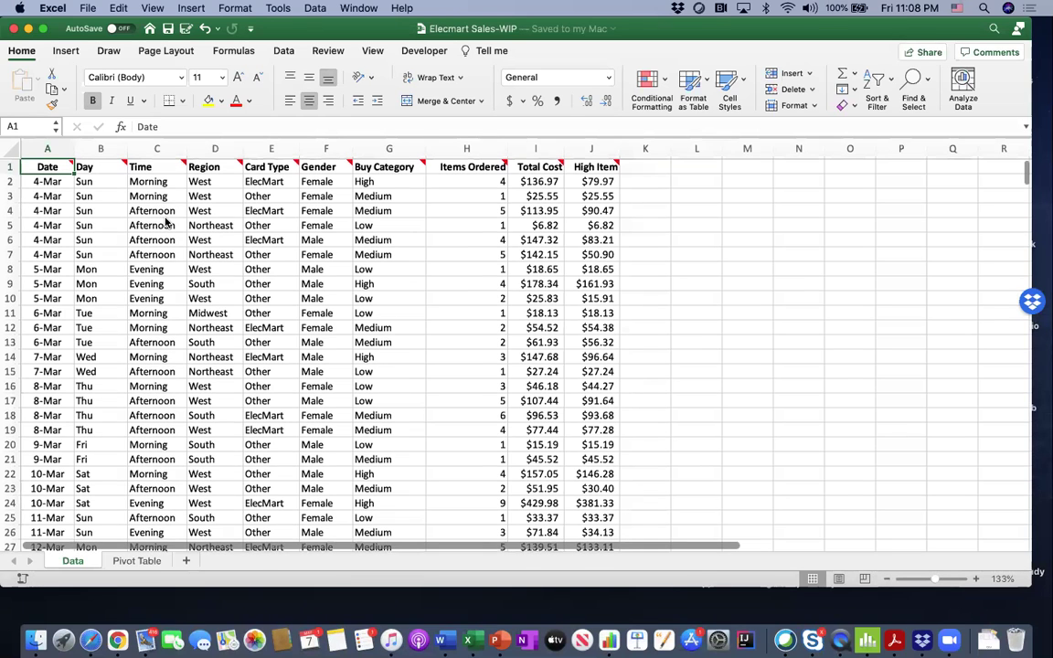
Step: Examine the sales data columns from Date through High Item, including the note on the Buy Category heading
left_click_drag(47, 150, 101, 150)
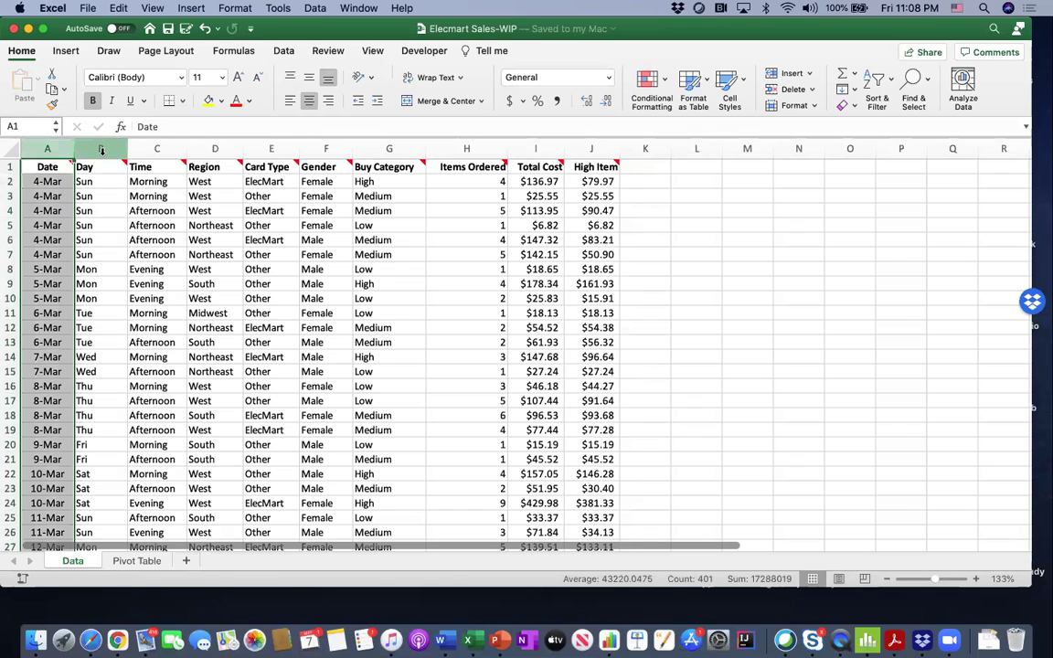
left_click(101, 150)
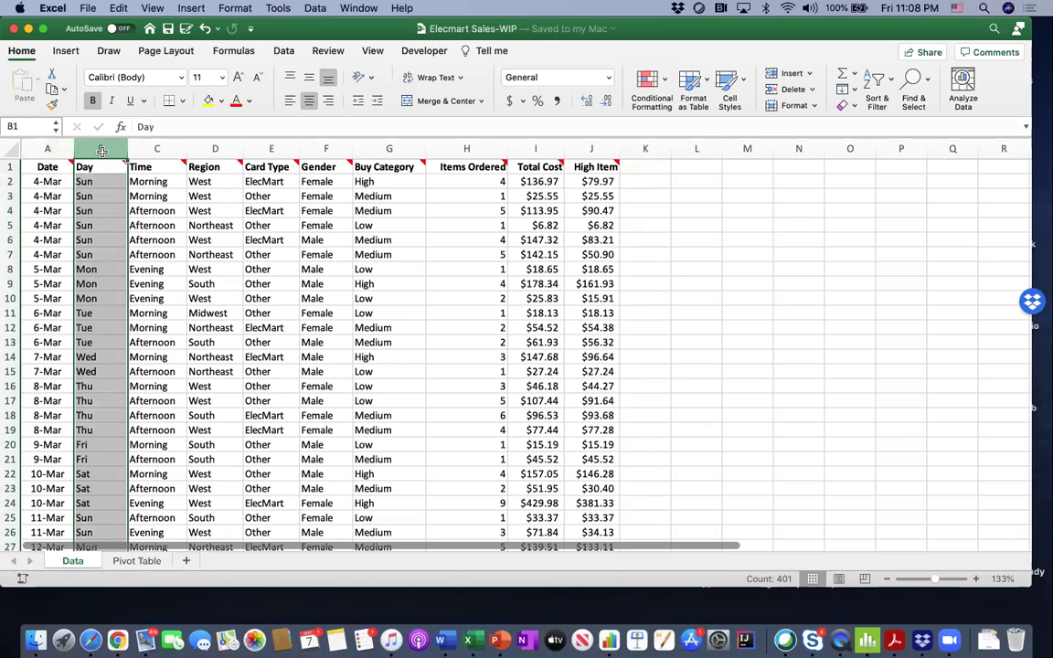
left_click(157, 150)
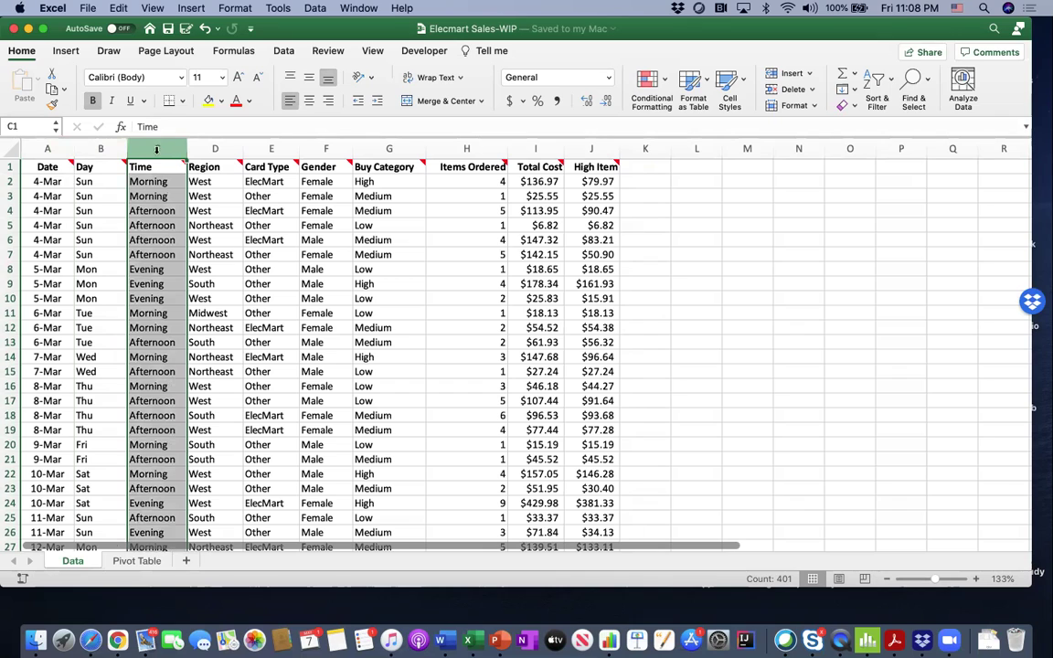
left_click(206, 224)
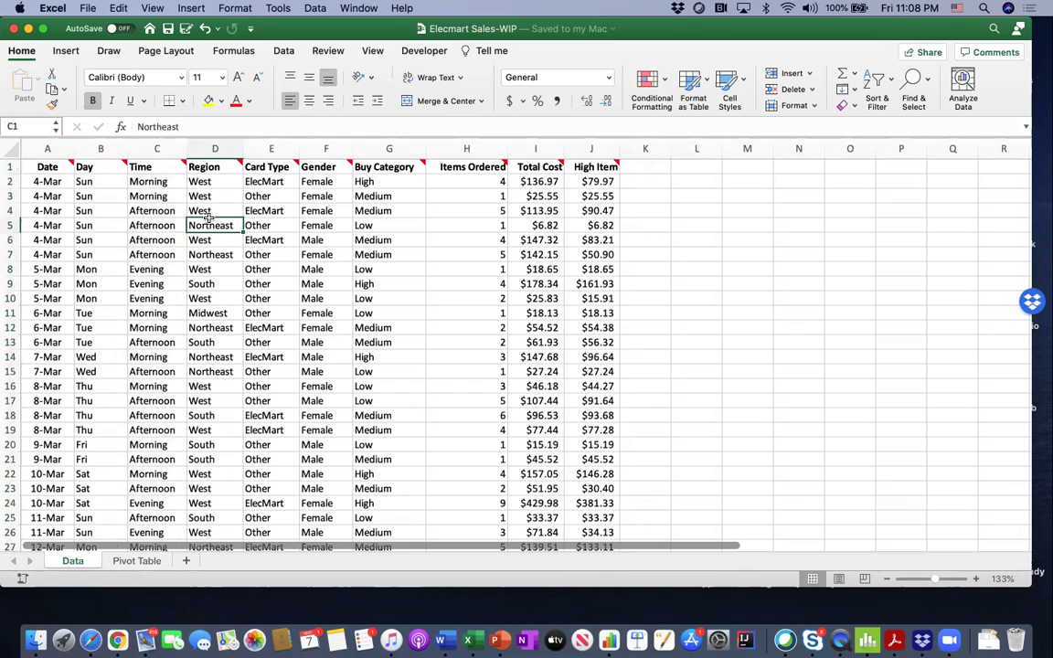
left_click_drag(209, 182, 221, 239)
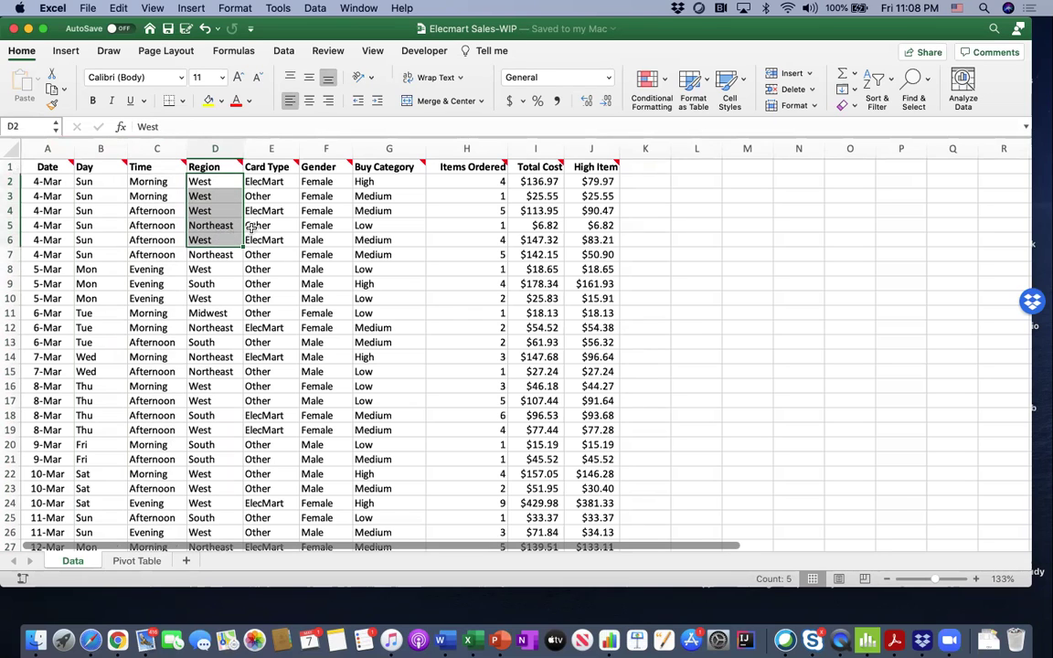
left_click(266, 182)
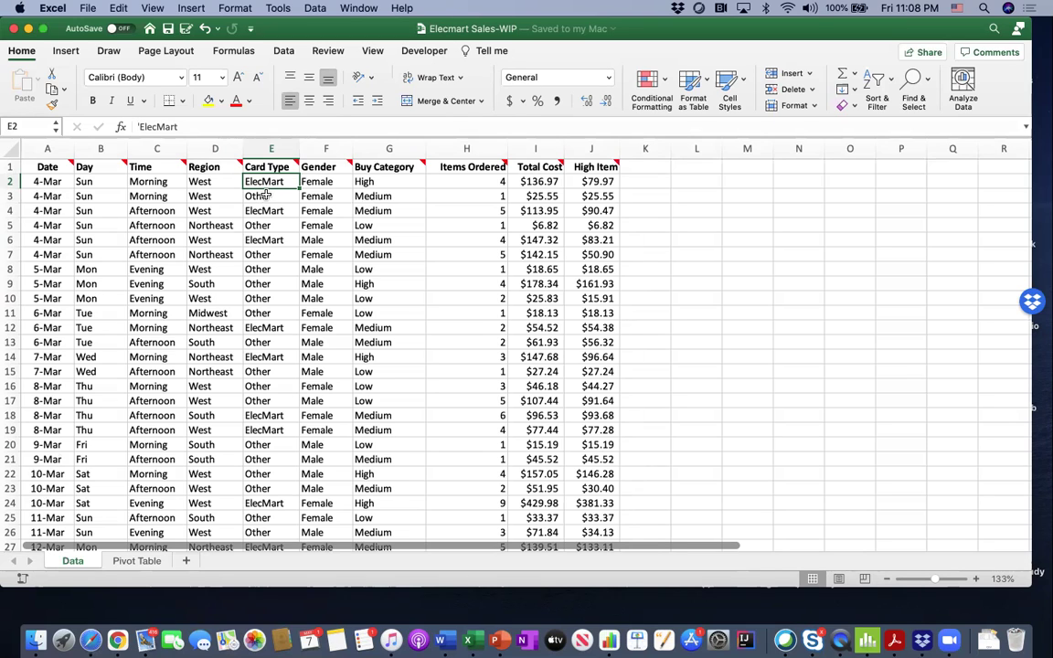
left_click(263, 194)
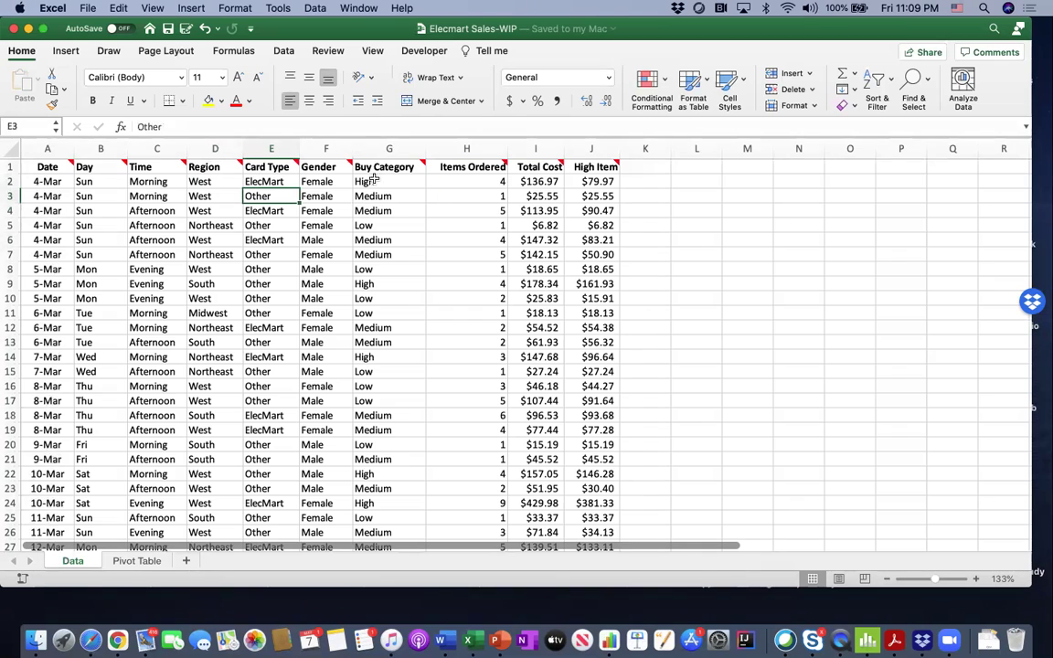
mouse_move(404, 166)
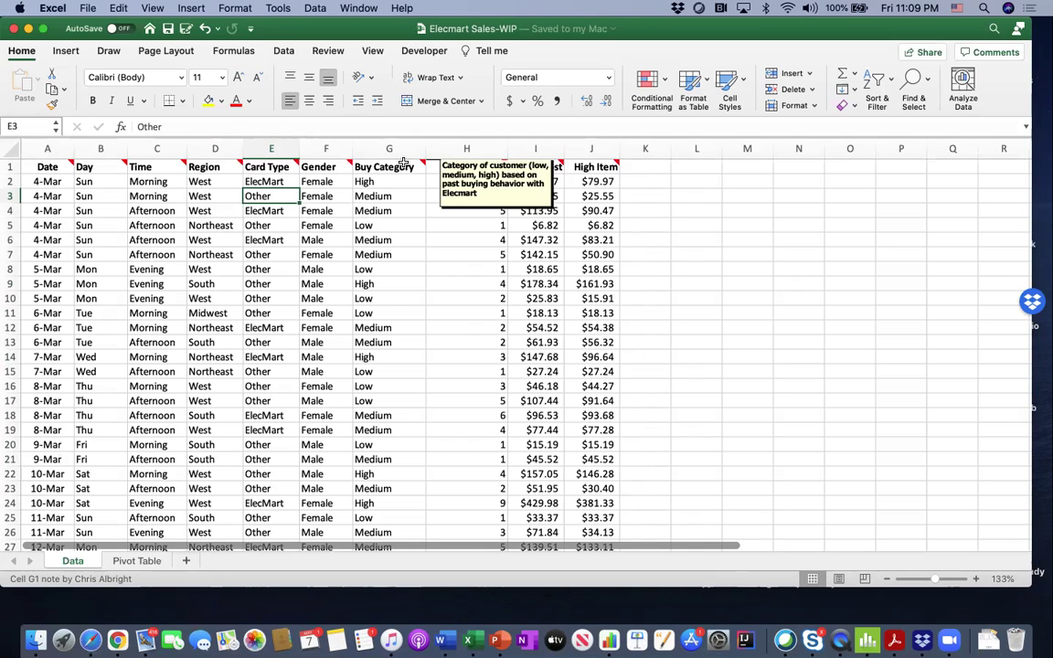
left_click(404, 186)
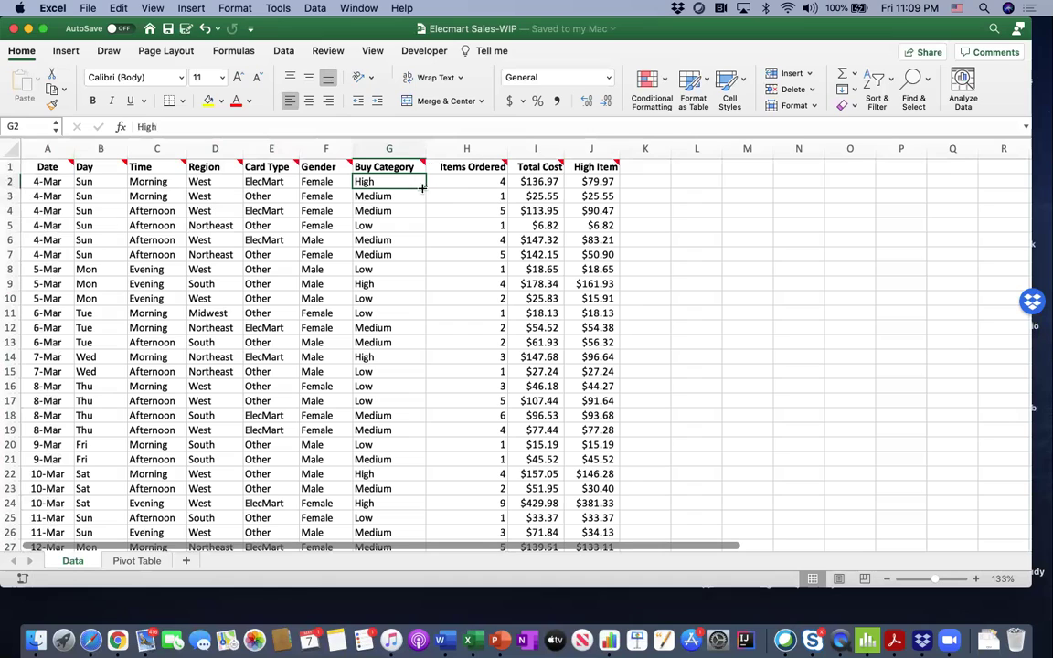
left_click_drag(464, 184, 466, 259)
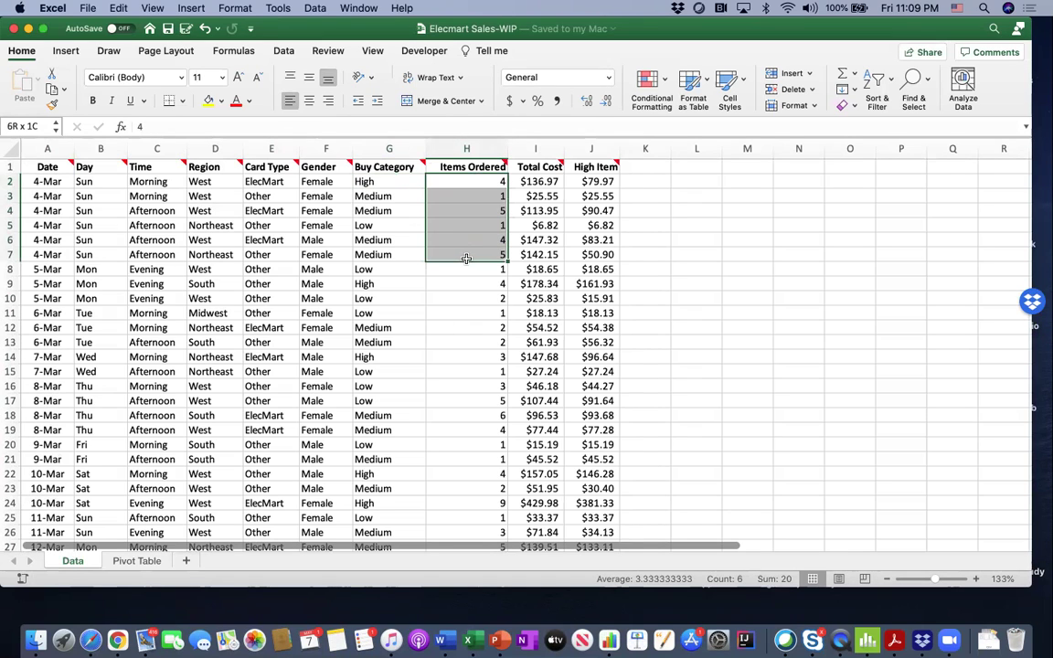
left_click_drag(536, 182, 538, 209)
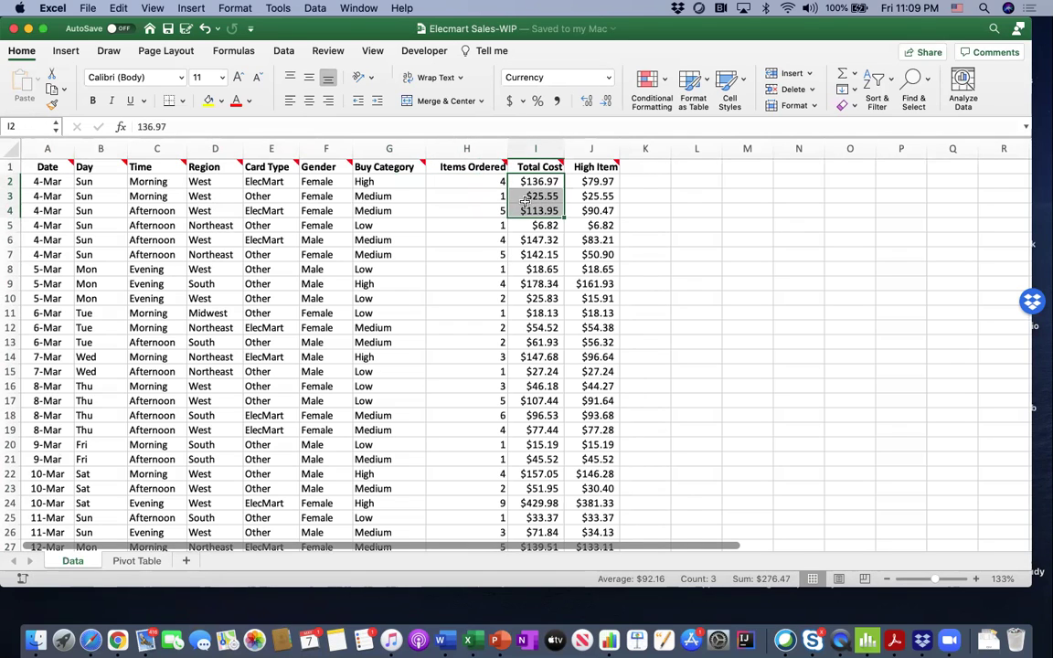
left_click(594, 181)
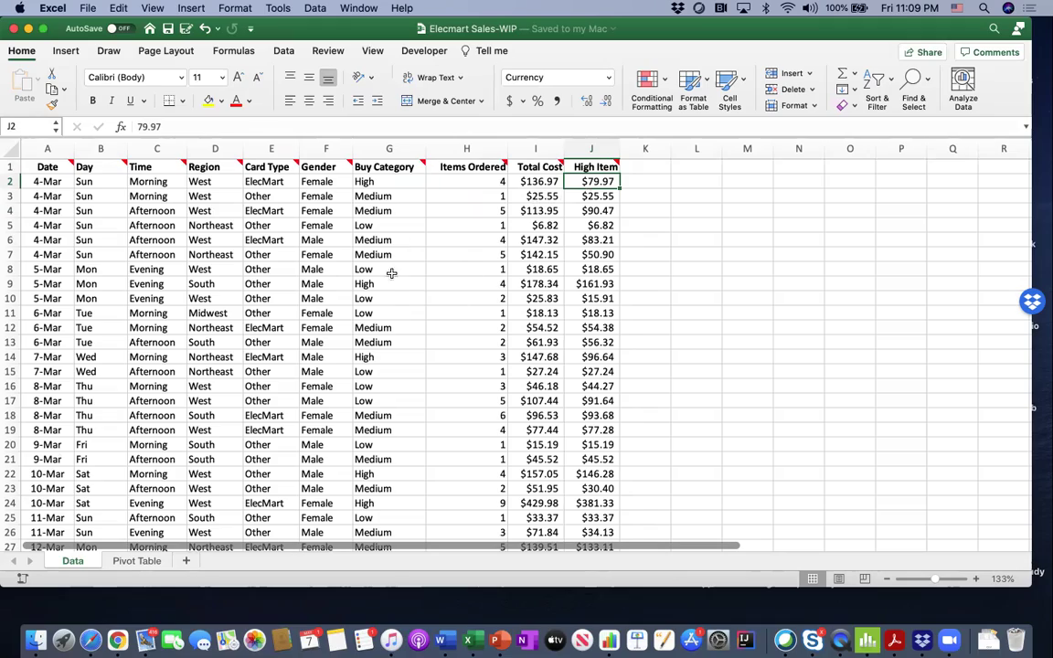
Step: Look through the sales records down to the June entries and return to the first row
scroll(331, 320, "down", 10)
scroll(360, 355, "down", 20)
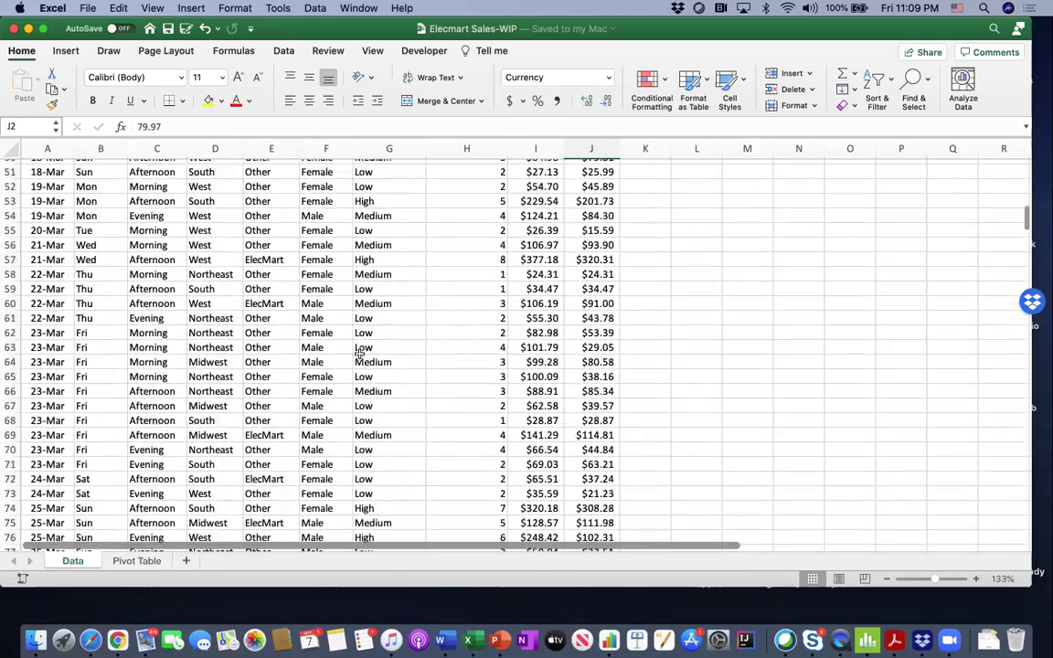
scroll(361, 355, "up", 15)
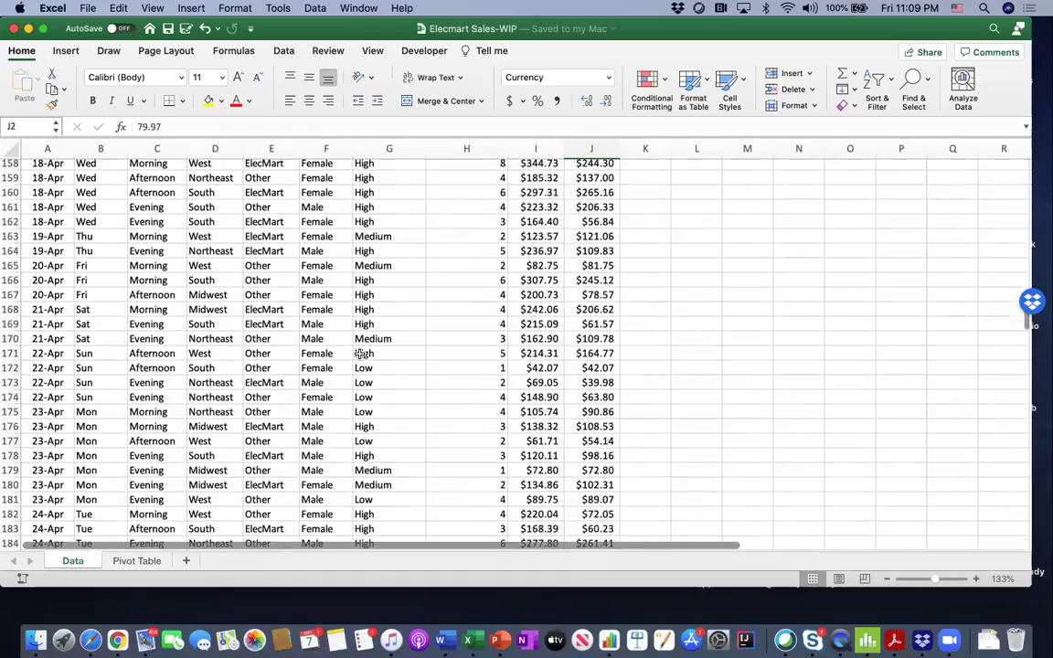
scroll(360, 355, "down", 20)
scroll(360, 352, "down", 20)
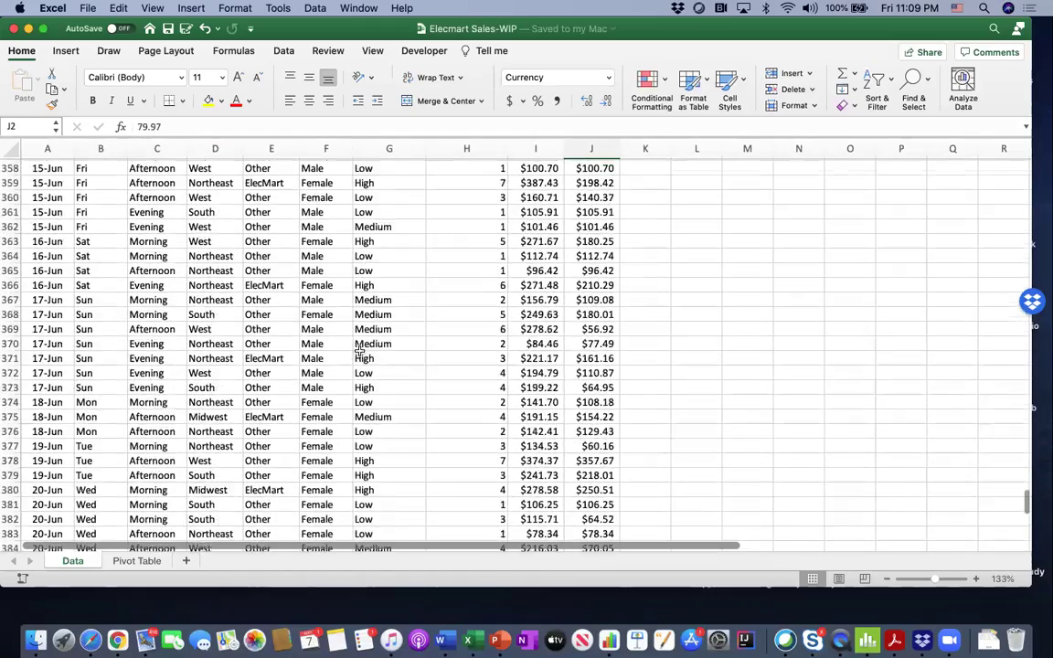
scroll(360, 351, "up", 5)
scroll(359, 351, "up", 20)
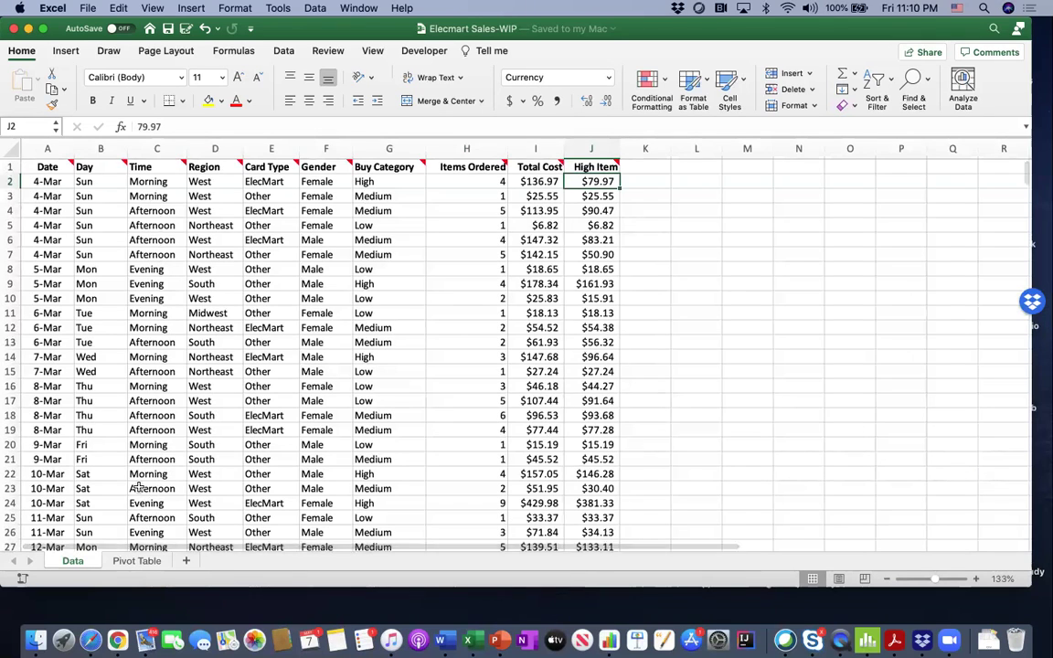
Step: Review the task questions on the Pivot Table sheet and compare Task 1 with the columns on the Data sheet
left_click(128, 560)
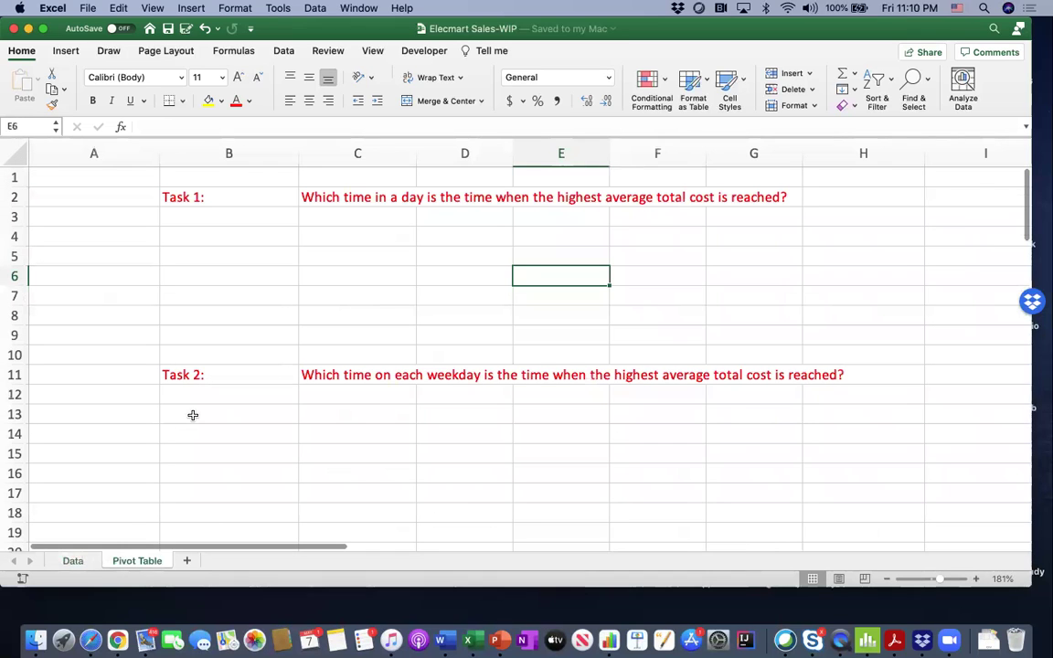
scroll(193, 415, "down", 10)
scroll(193, 415, "down", 20)
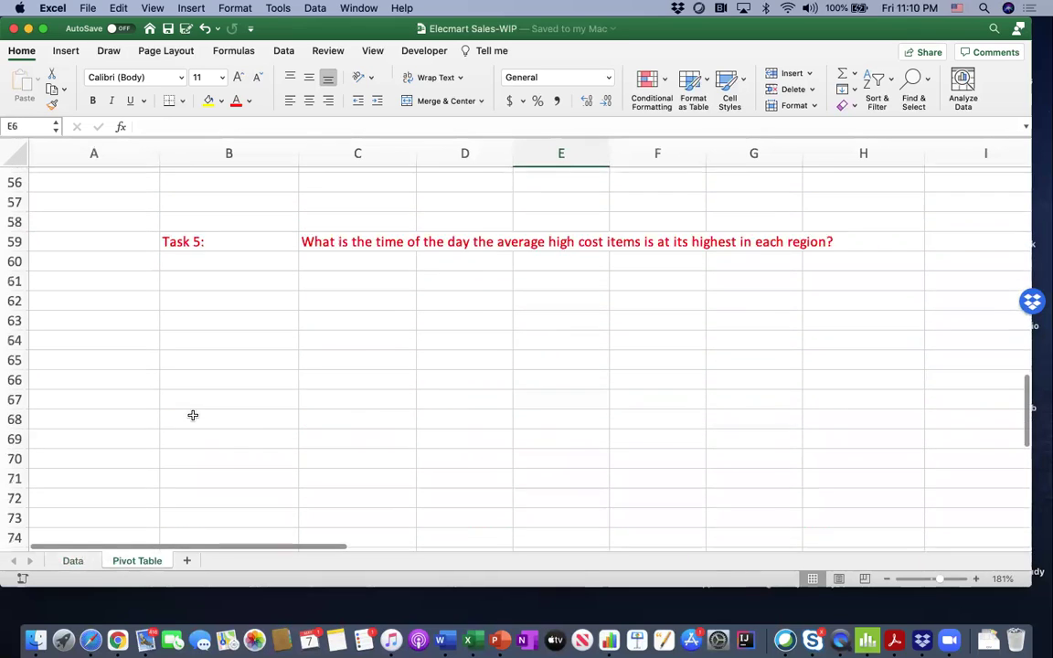
scroll(193, 415, "up", 20)
scroll(193, 415, "up", 10)
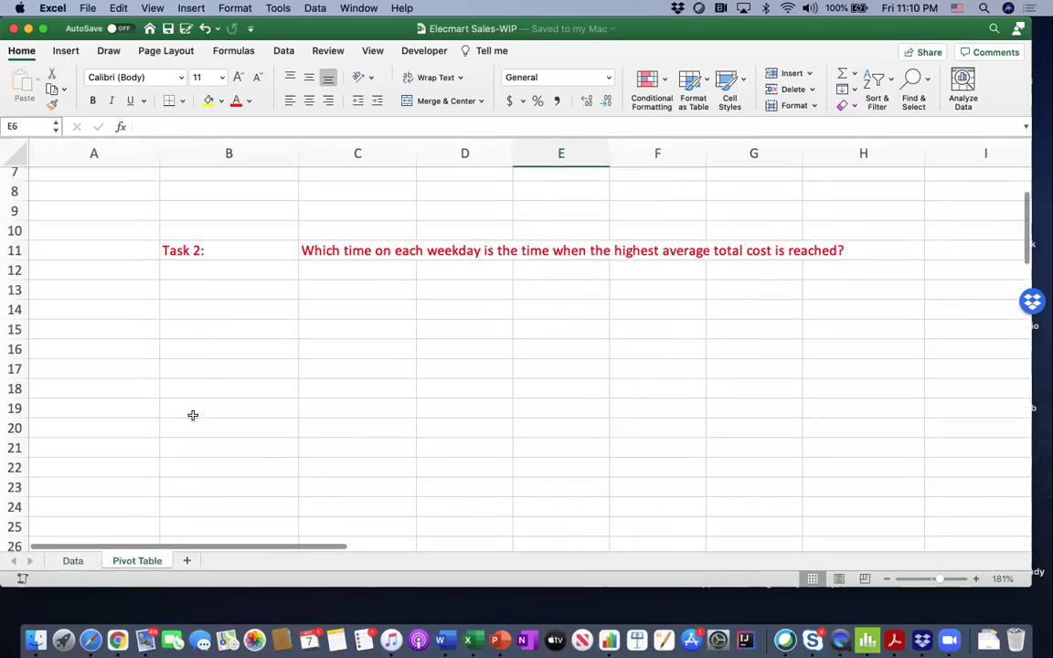
left_click(274, 335)
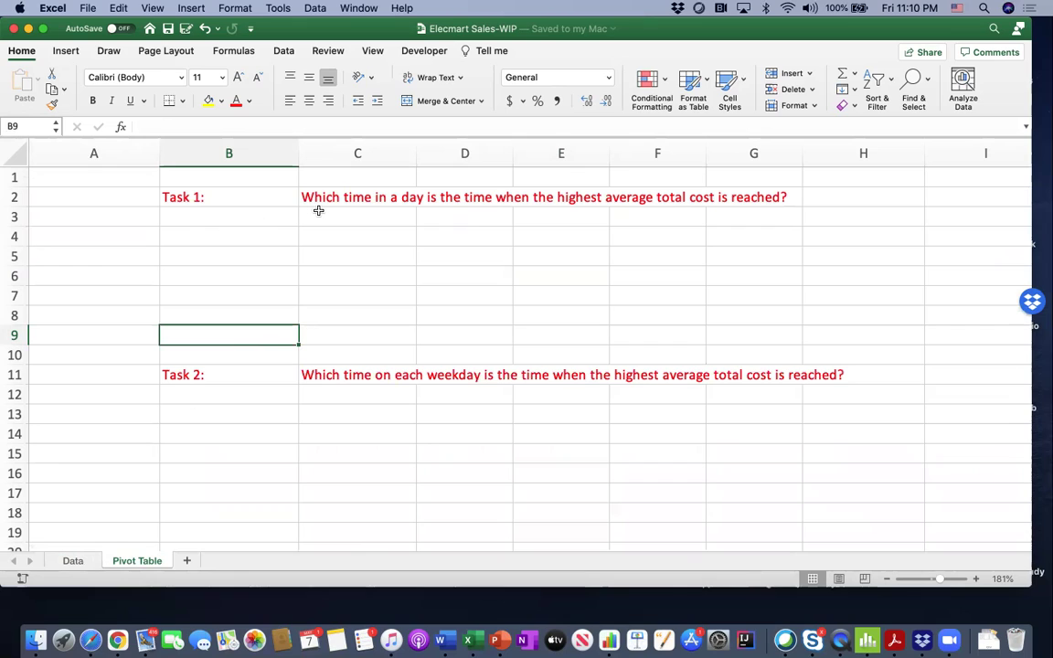
left_click(381, 197)
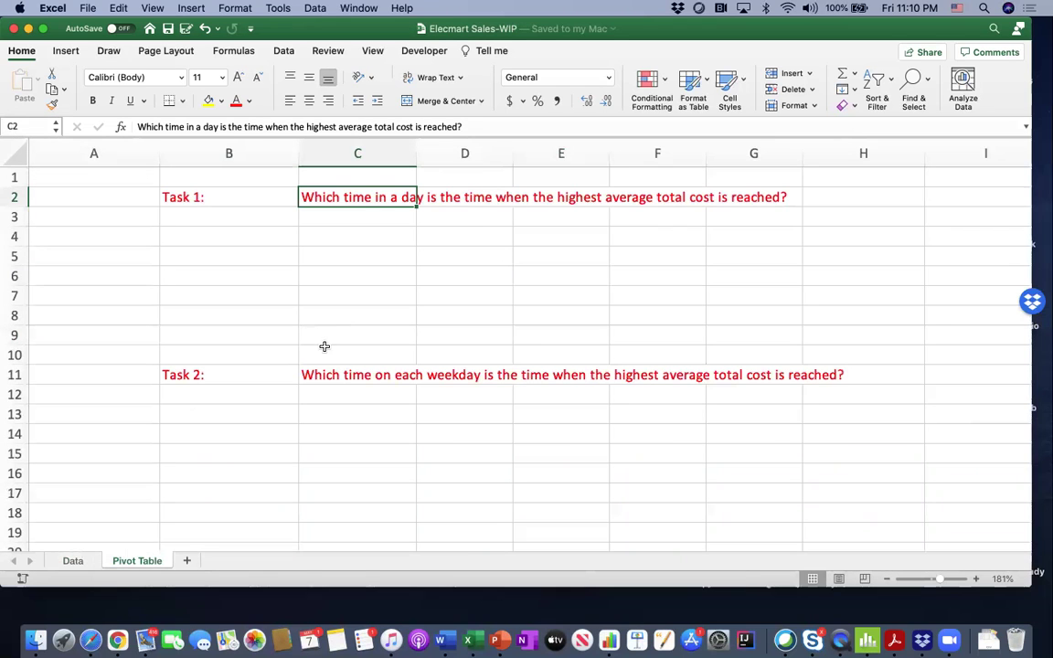
left_click(74, 560)
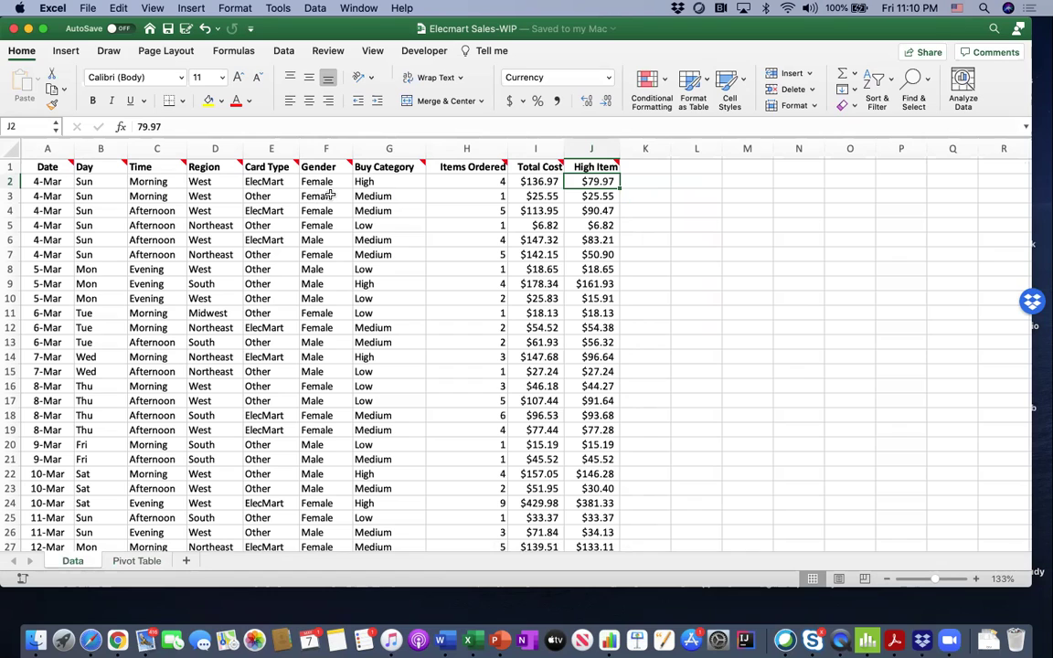
left_click(145, 559)
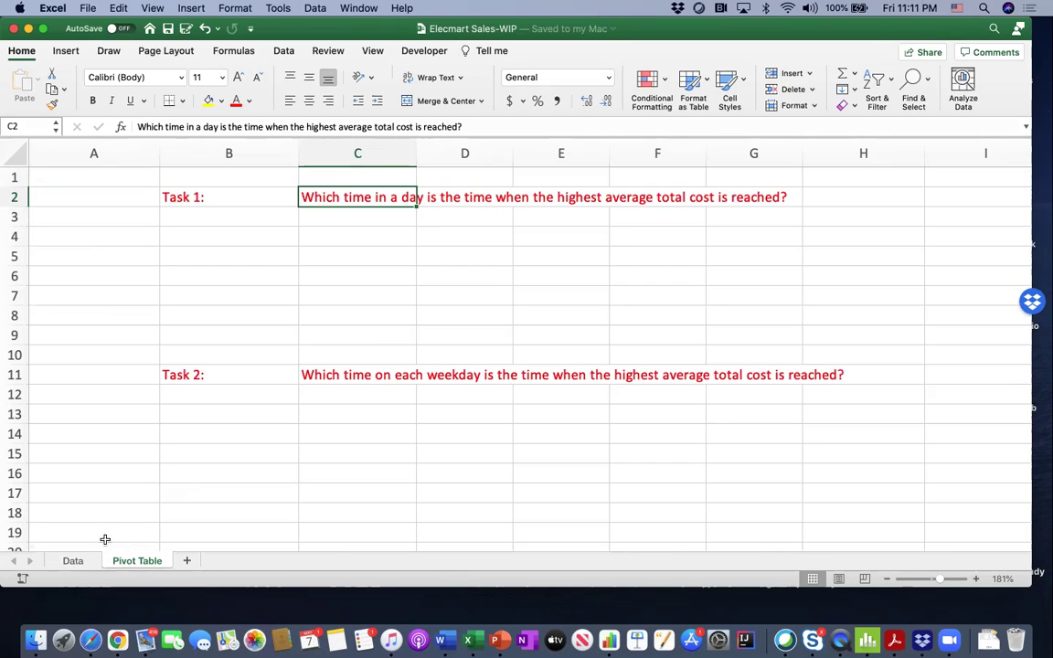
Step: Create a PivotTable from the range Data!$A$1:$J$401 on a new worksheet
left_click(73, 561)
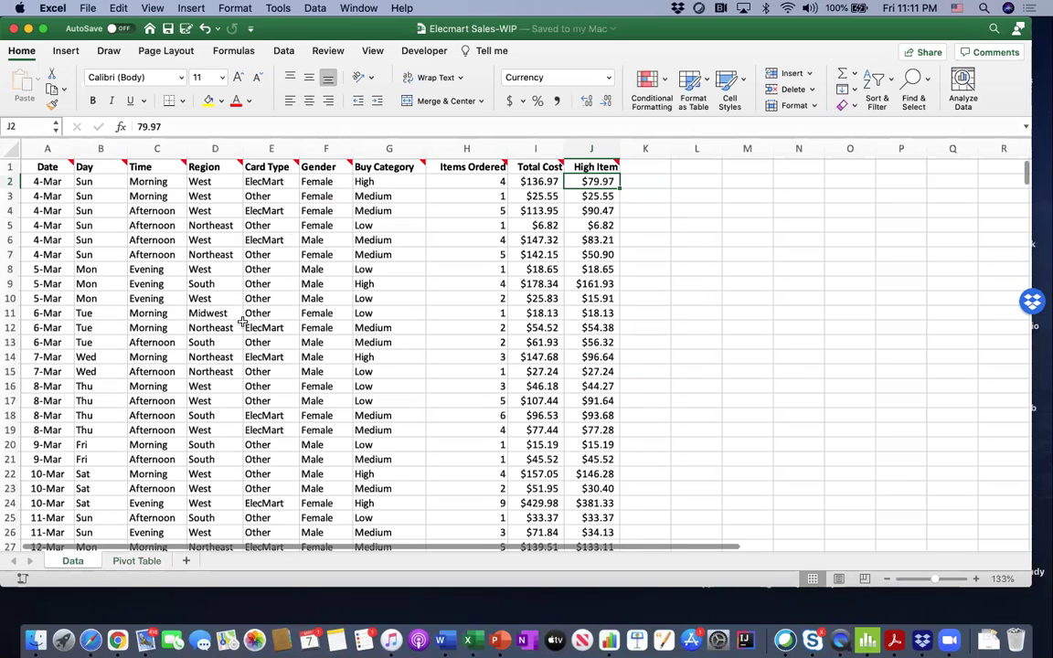
left_click(67, 55)
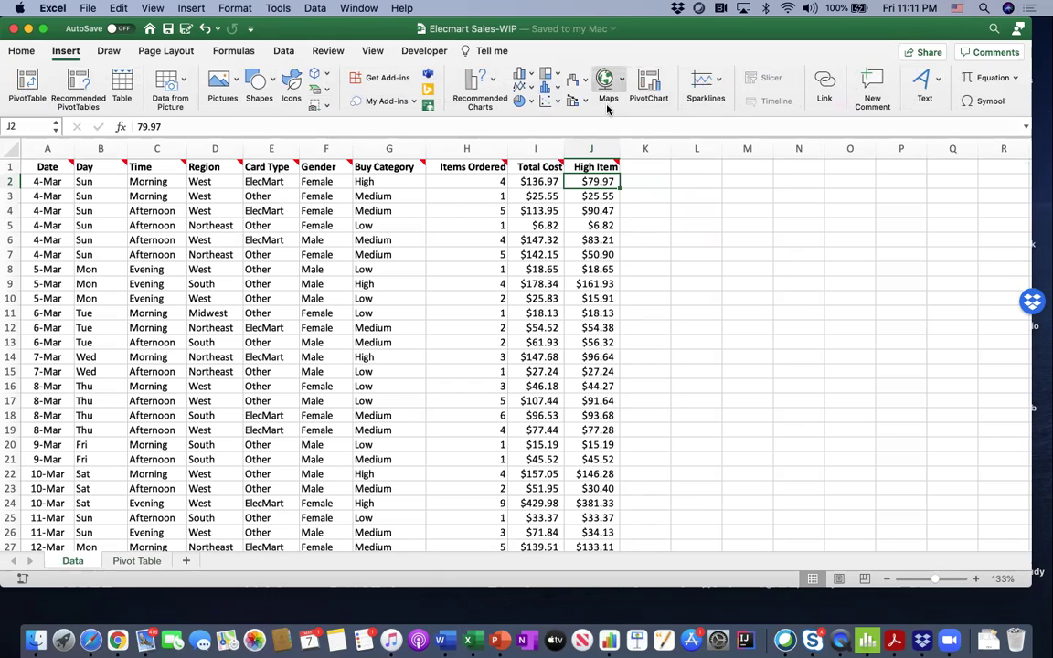
left_click(28, 85)
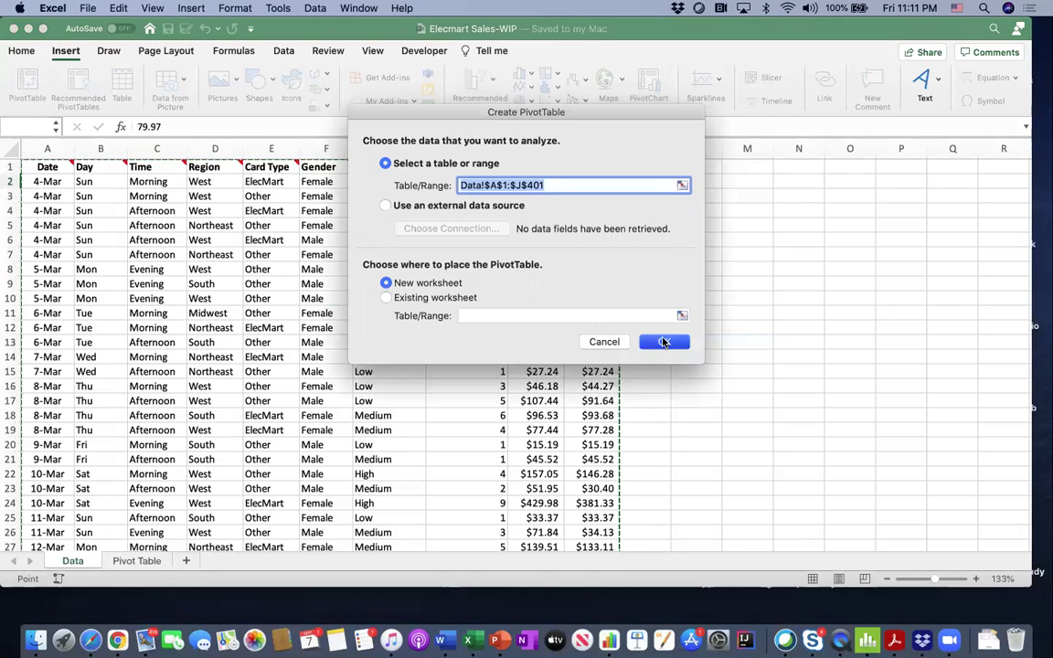
left_click(665, 342)
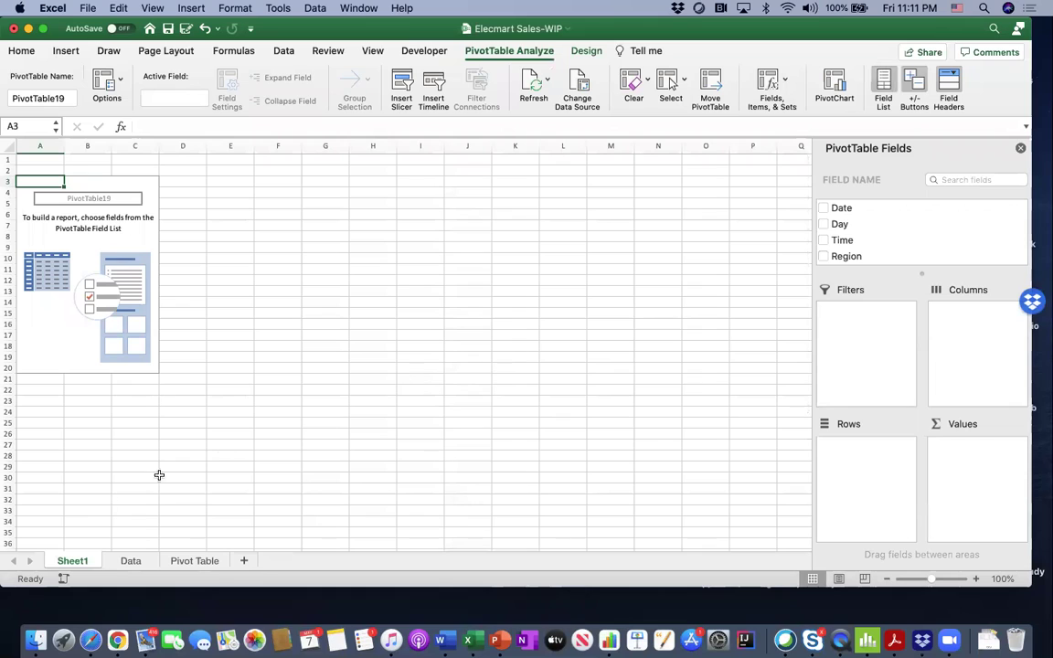
Step: Delete the new worksheet holding the empty PivotTable
right_click(80, 562)
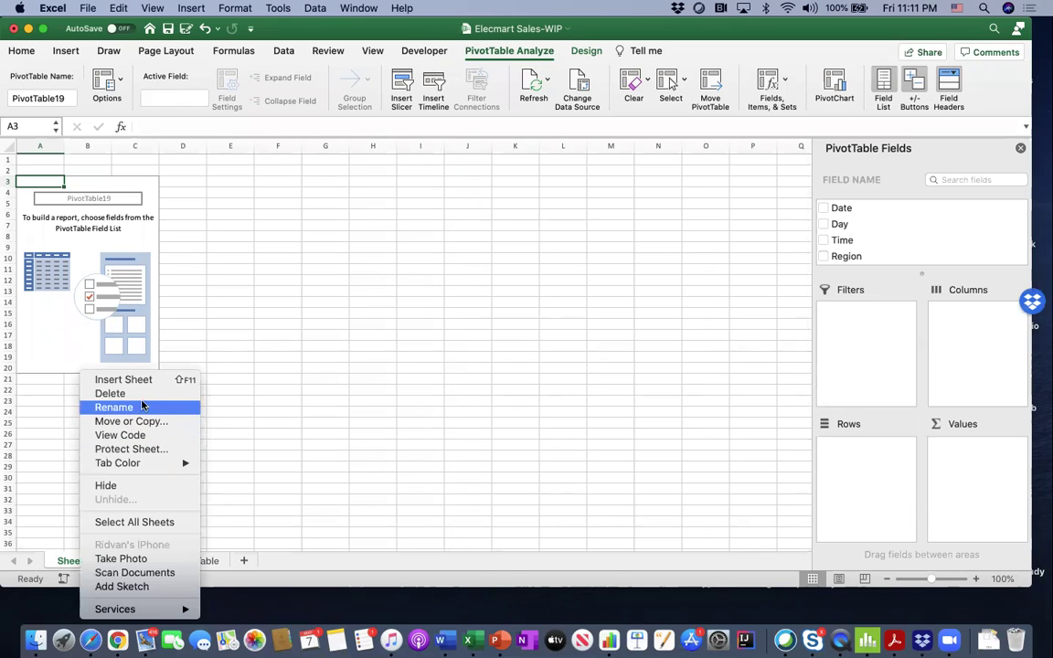
left_click(140, 396)
left_click(634, 230)
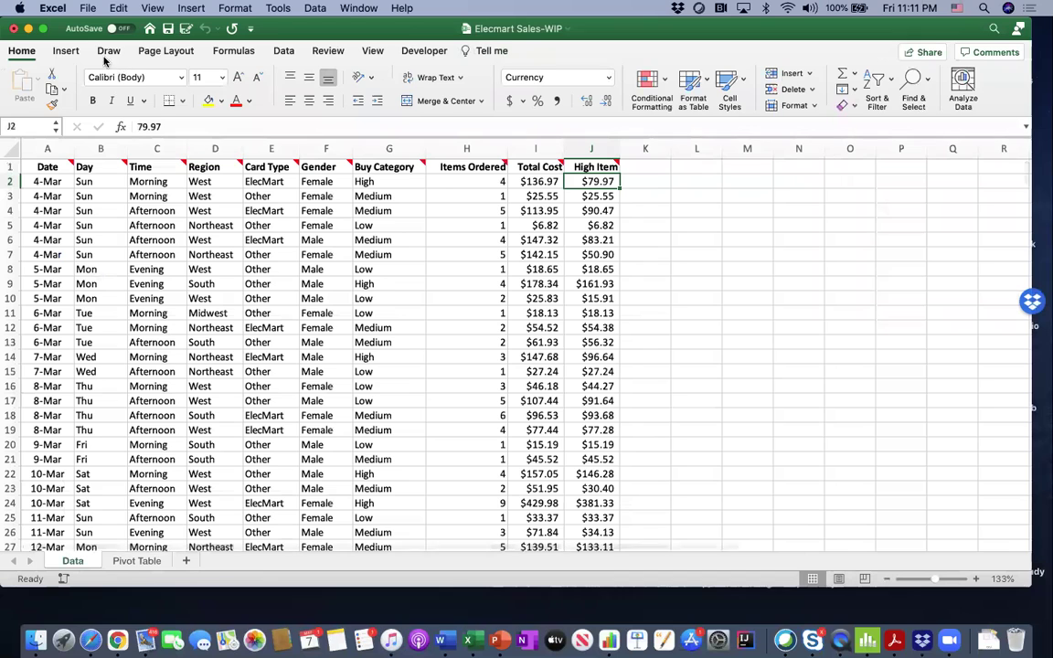
Step: Create a PivotTable from Data!$A$1:$J$401 at cell B4 of the existing Pivot Table sheet, allowing existing data there to be replaced
left_click(65, 52)
left_click(26, 81)
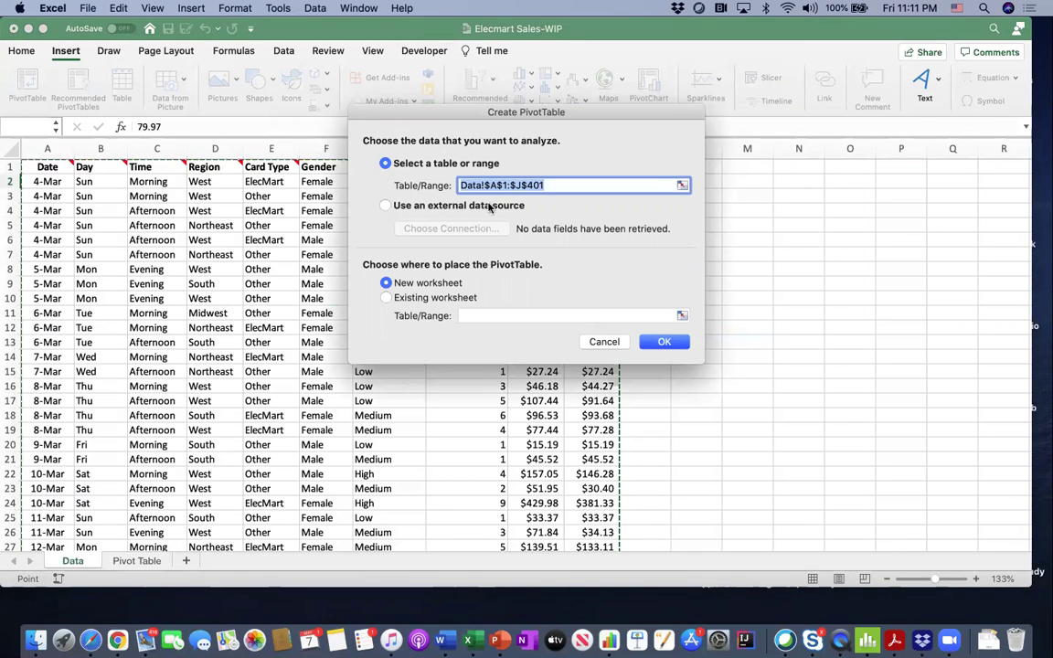
left_click(427, 297)
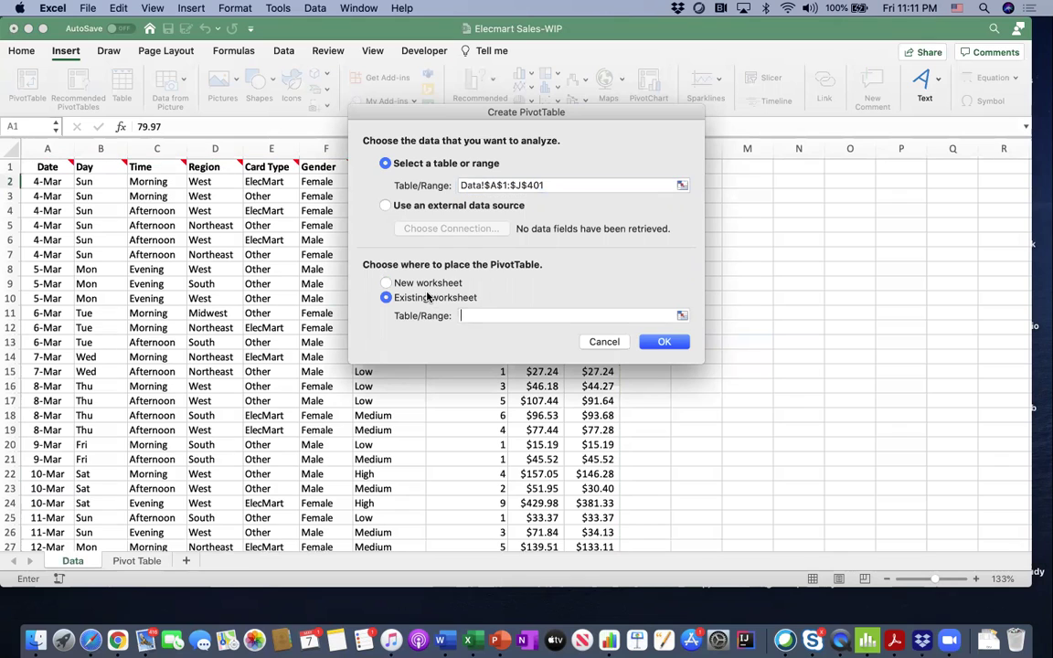
left_click(139, 561)
left_click(265, 236)
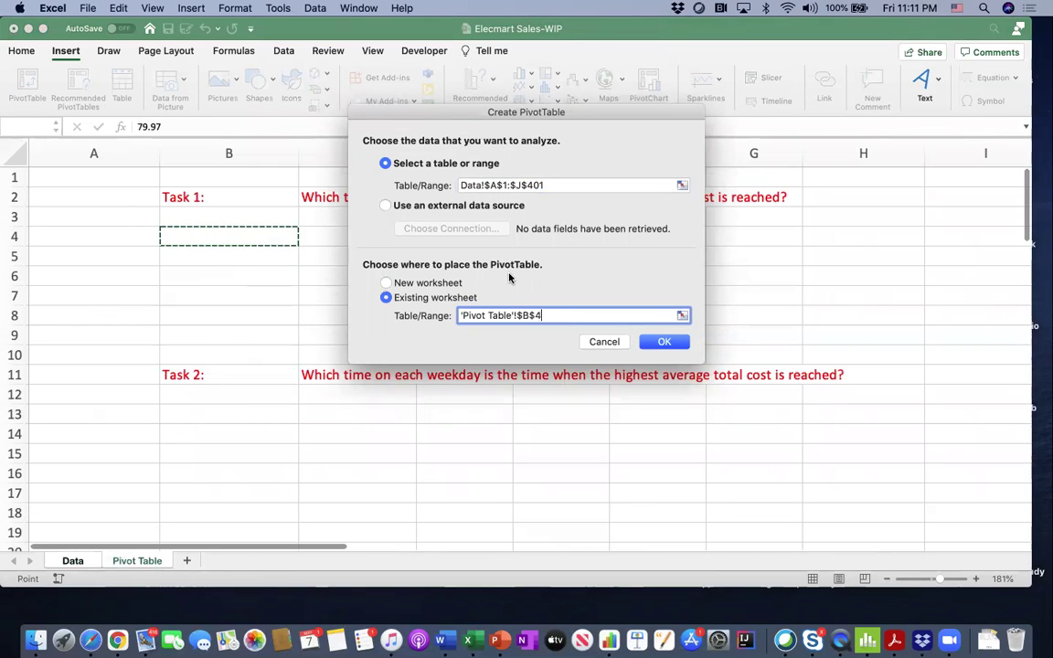
left_click(659, 342)
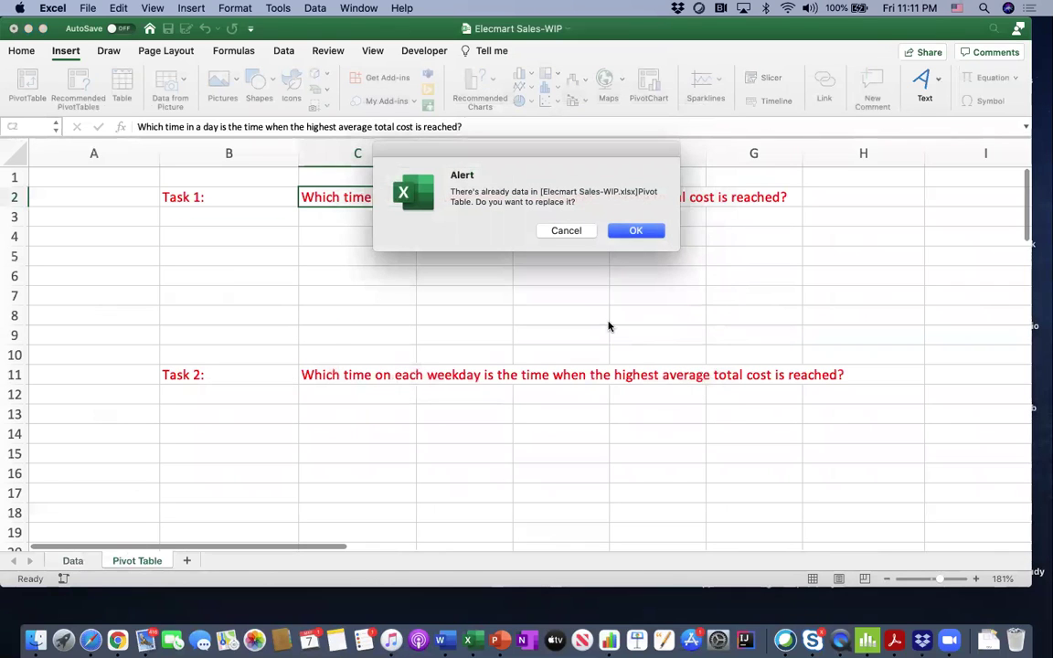
left_click(630, 231)
scroll(472, 303, "down", 5)
scroll(472, 303, "up", 5)
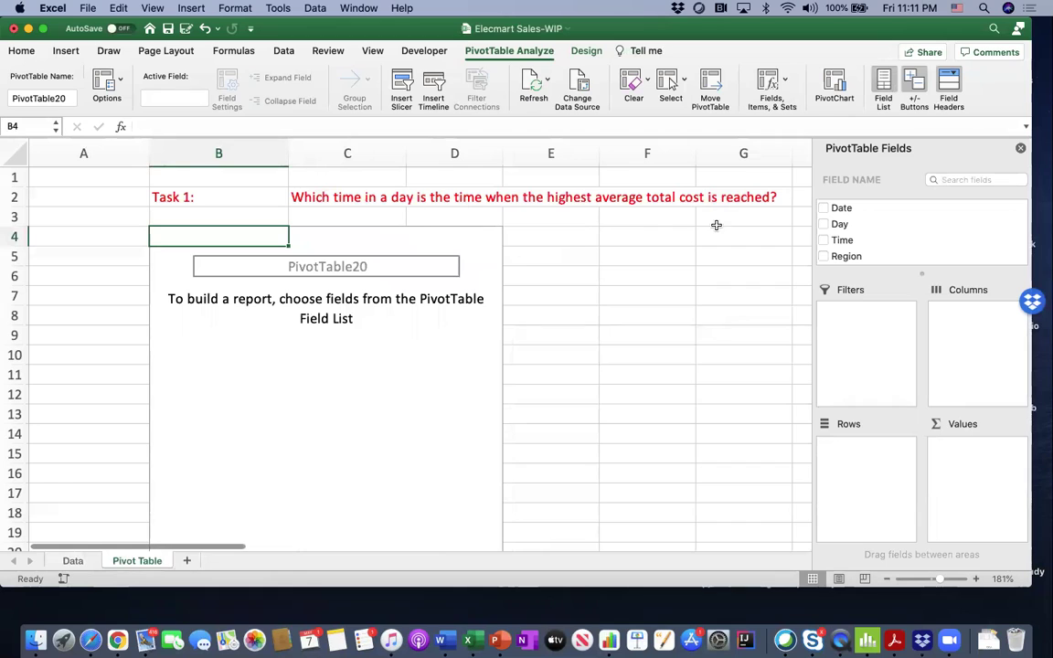
Step: Add the Time field to the rows of the Task 1 PivotTable
left_click(841, 241)
left_click_drag(841, 240, 866, 480)
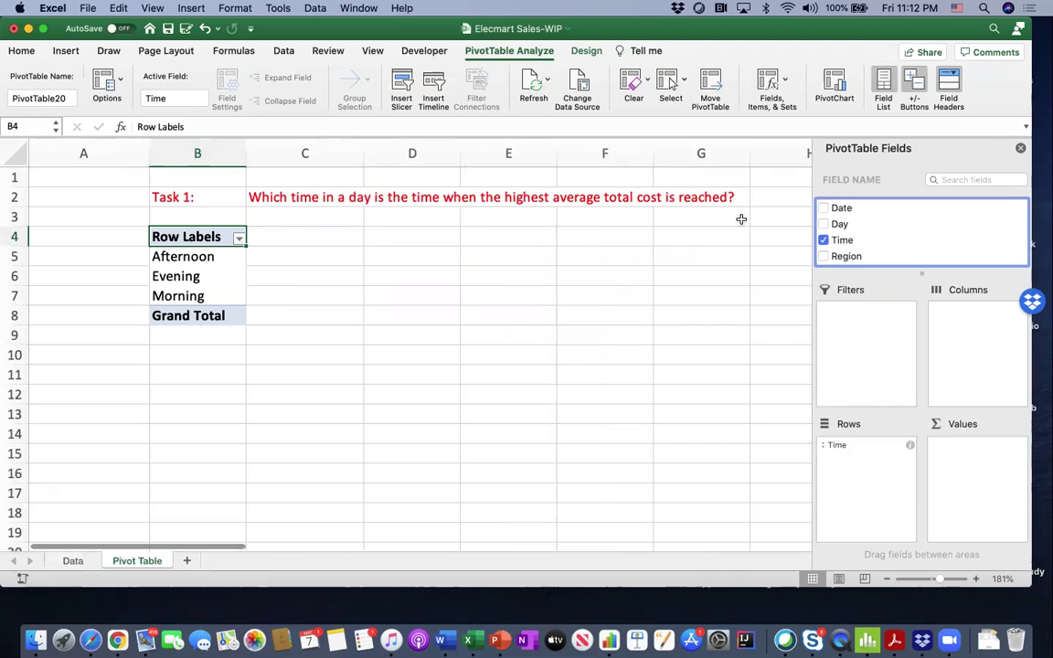
Step: Add Total Cost to the values of the Task 1 PivotTable and summarize it by Average
scroll(905, 230, "down", 5)
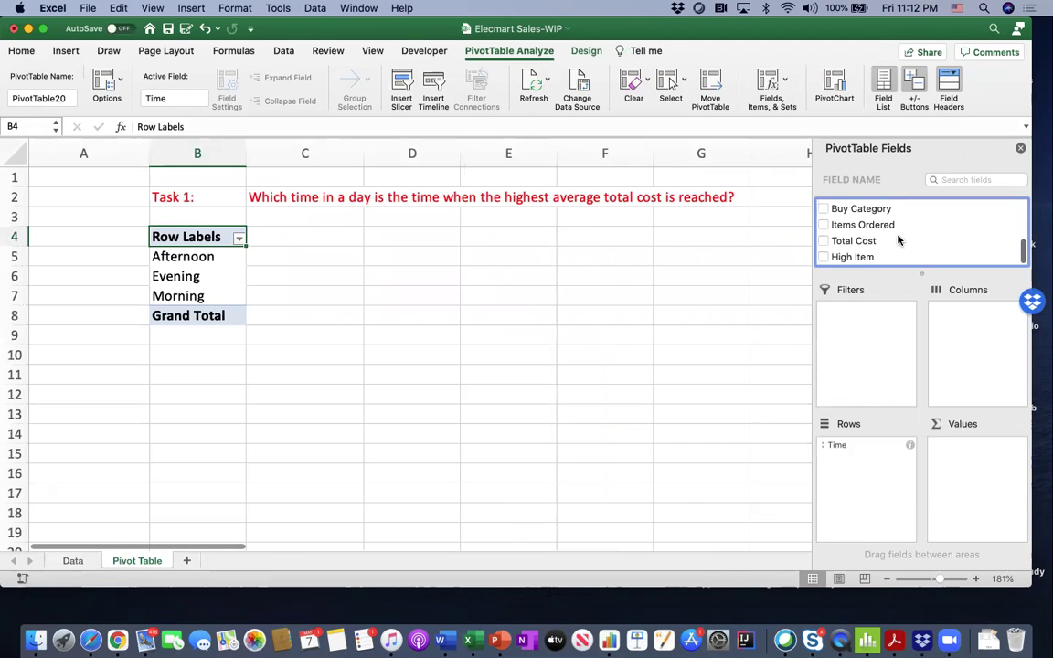
left_click_drag(860, 243, 990, 494)
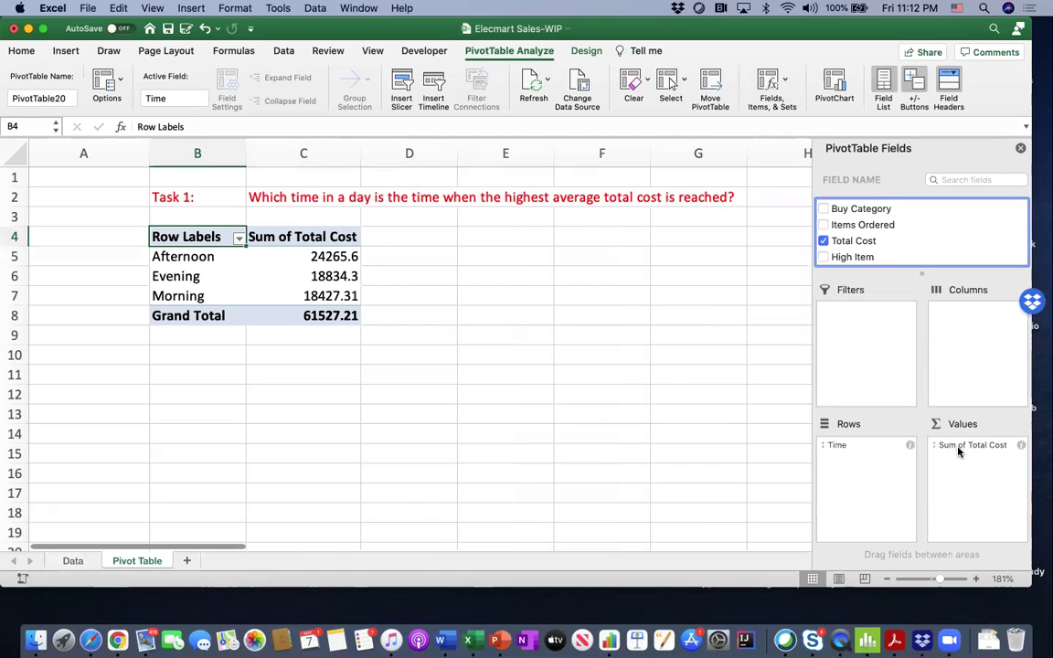
left_click(1021, 446)
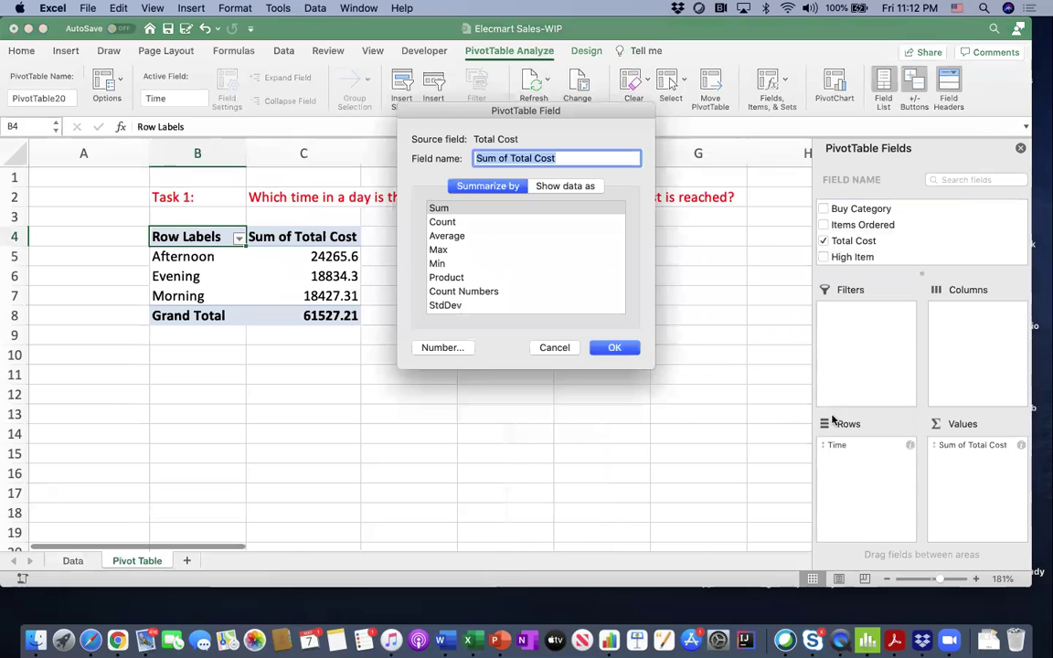
left_click(457, 237)
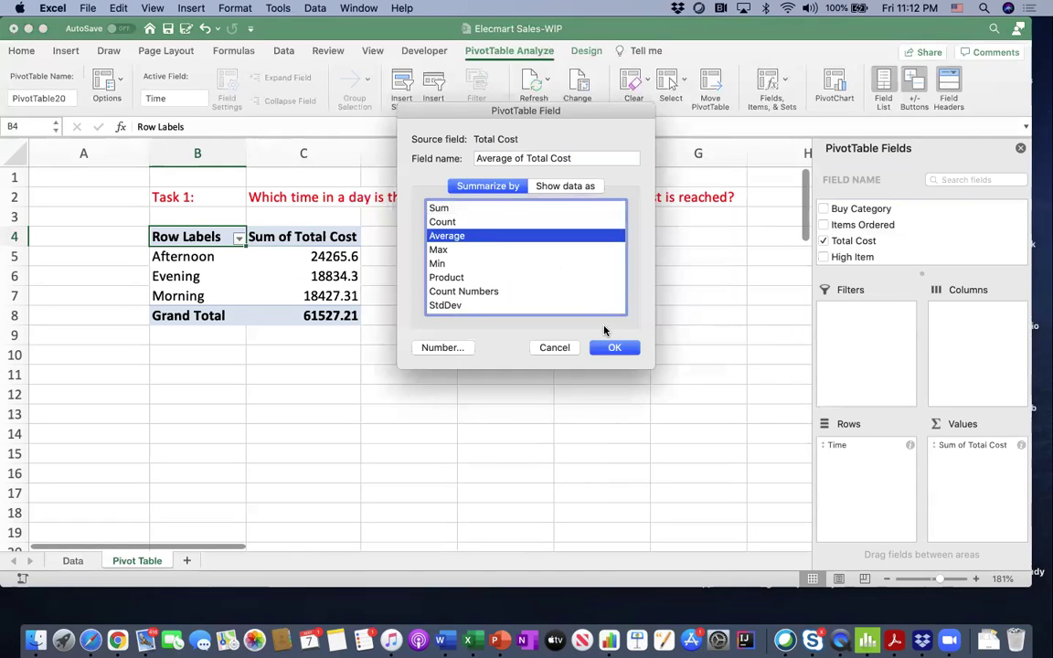
left_click(613, 348)
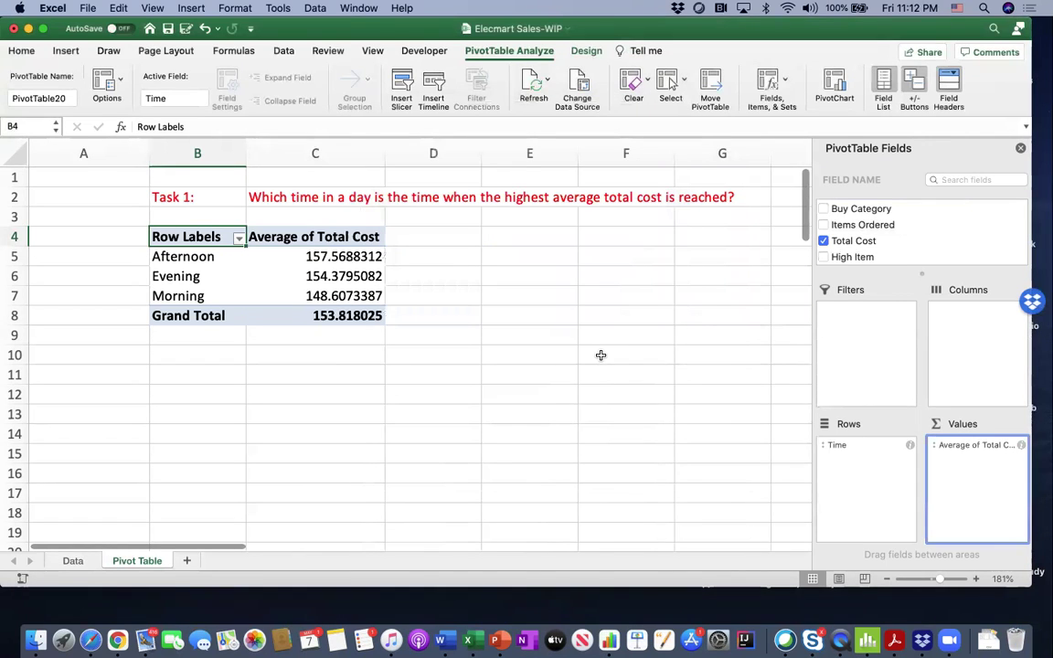
left_click(431, 270)
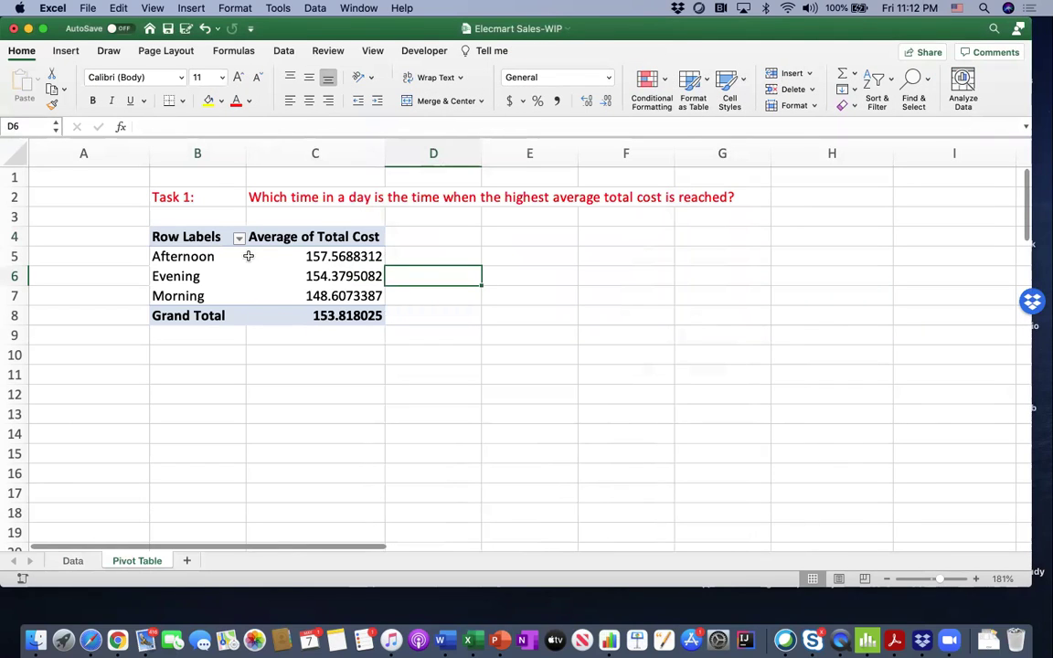
Step: Sort the Task 1 PivotTable's average total costs from smallest to largest
left_click_drag(199, 257, 297, 255)
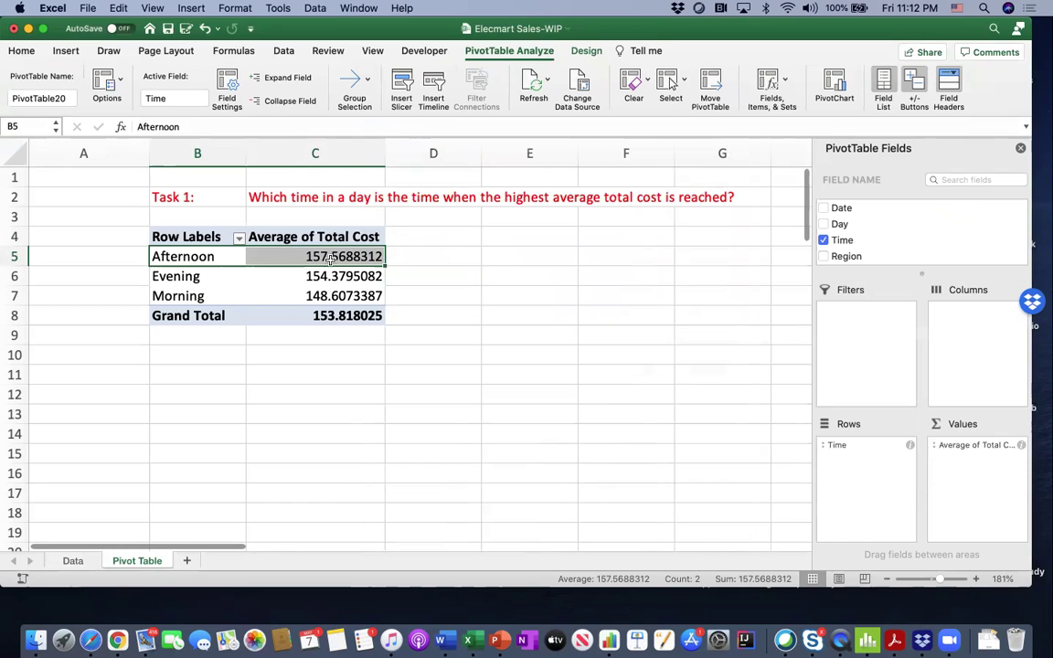
left_click(281, 295)
left_click(309, 260)
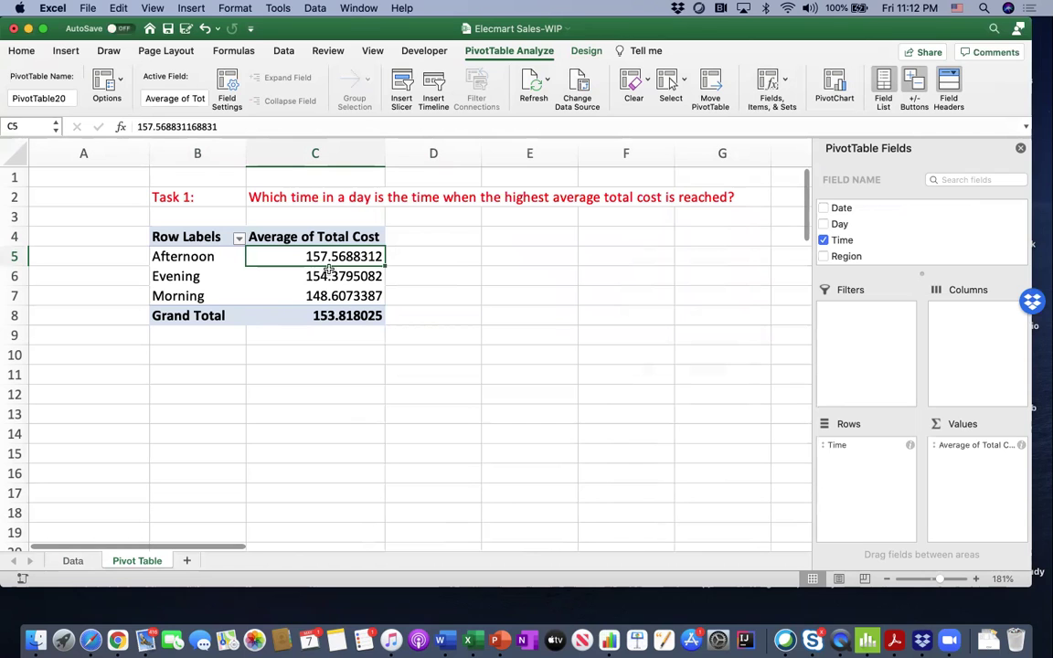
left_click_drag(324, 250, 268, 256)
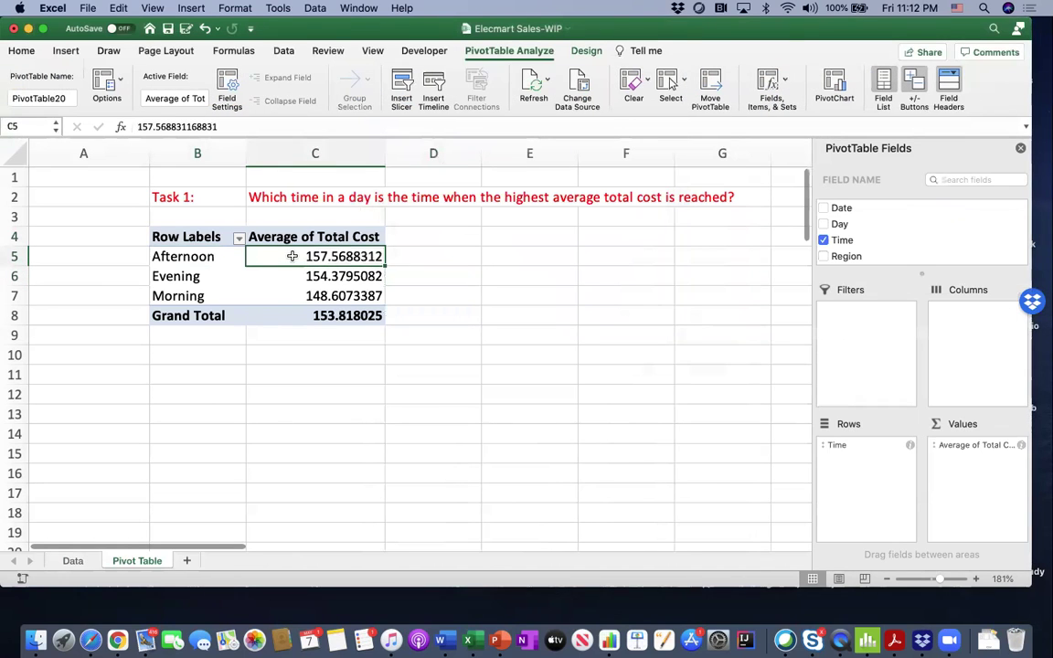
right_click(292, 256)
key("Escape")
left_click(293, 277)
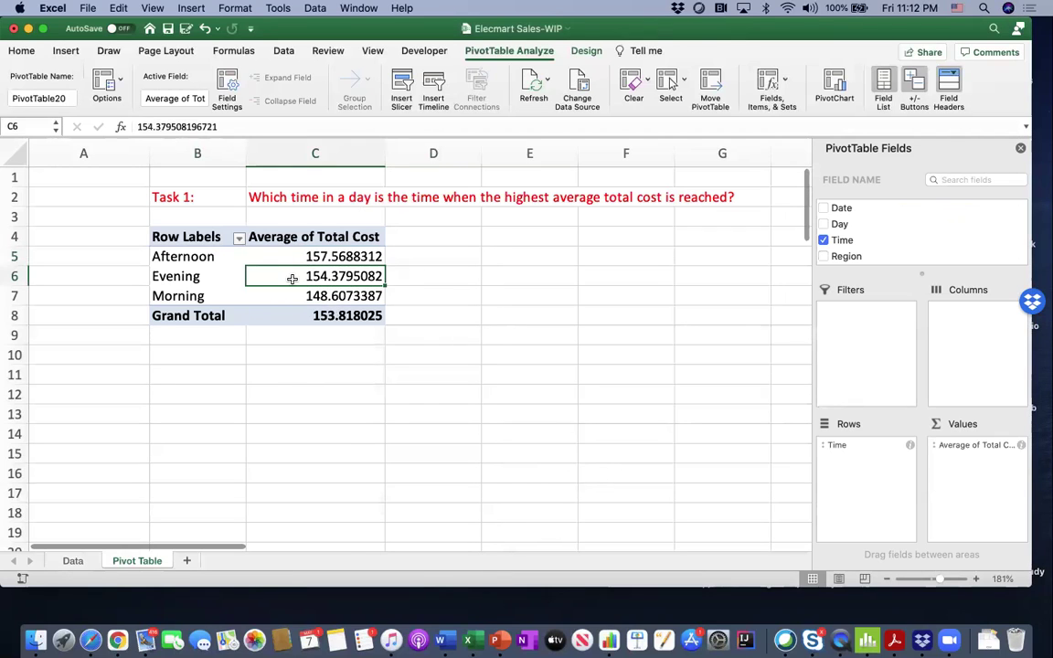
left_click(291, 257)
right_click(291, 257)
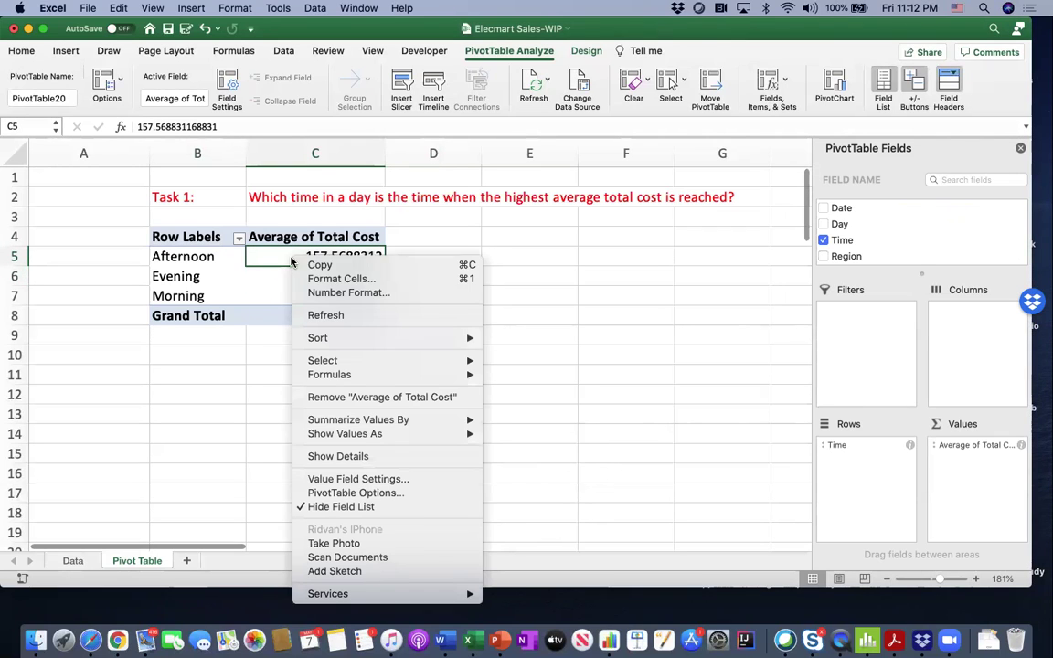
mouse_move(457, 339)
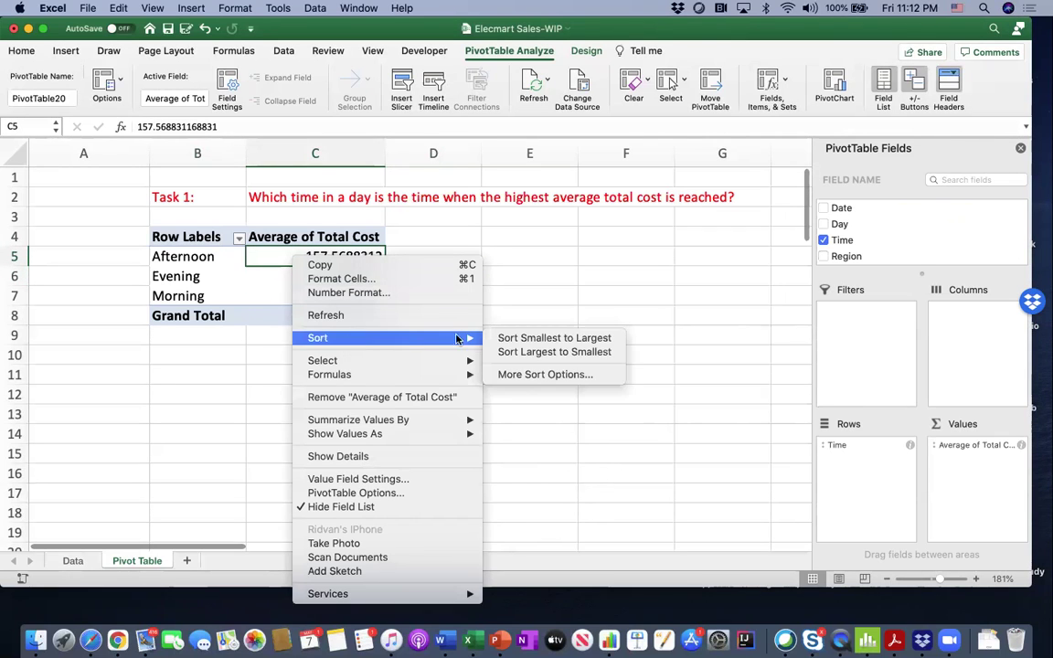
left_click(544, 338)
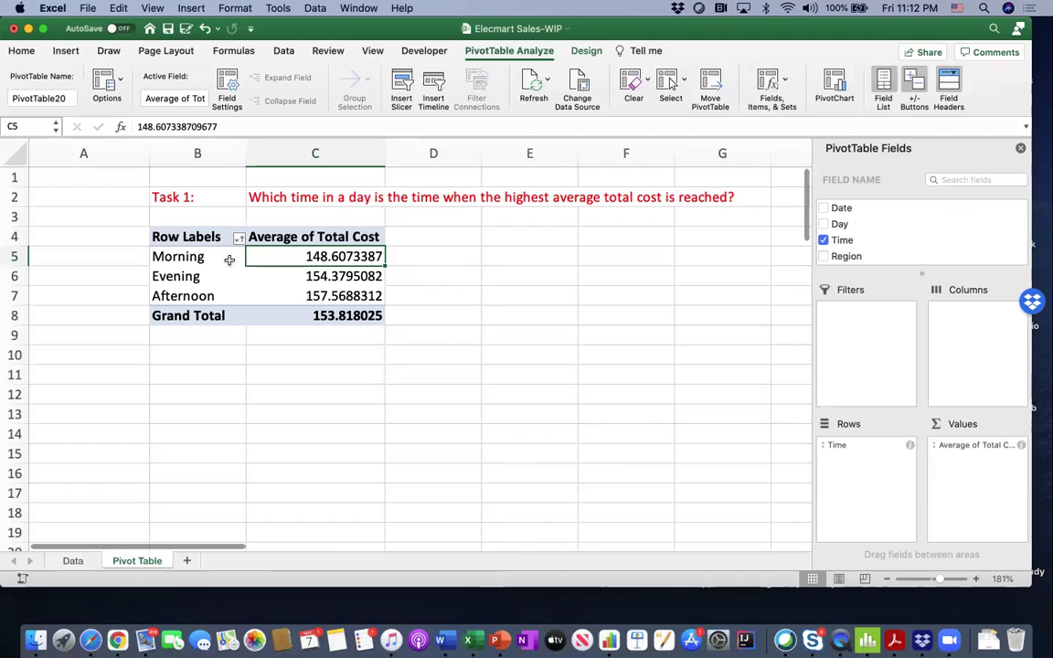
Step: Sort the Task 1 PivotTable's average total costs from largest to smallest and select the Afternoon row
right_click(309, 260)
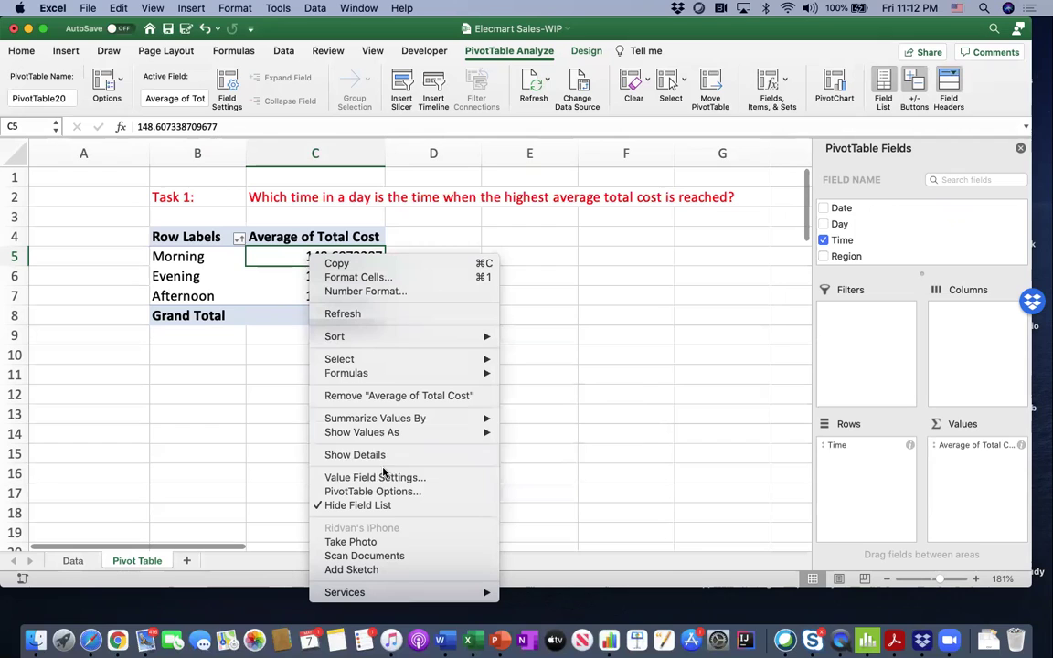
mouse_move(389, 438)
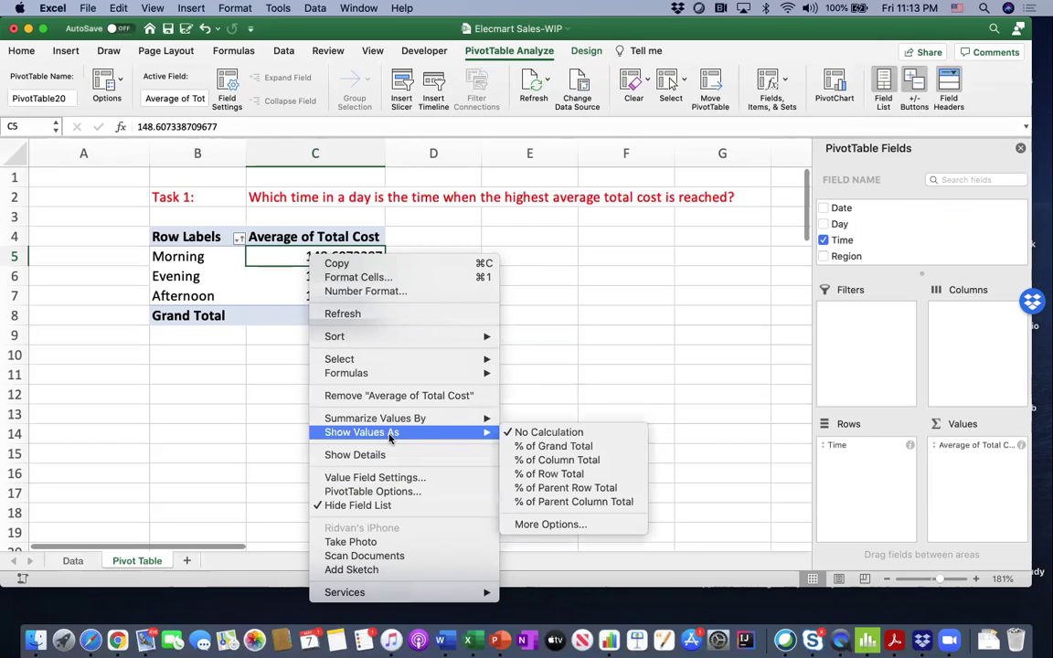
mouse_move(377, 344)
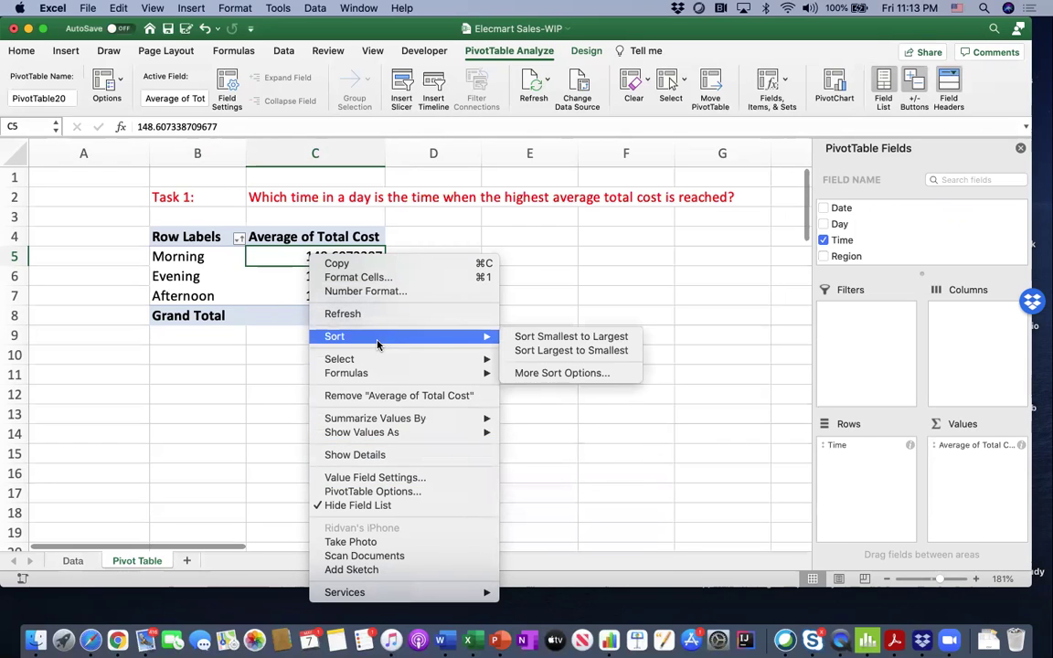
left_click(517, 352)
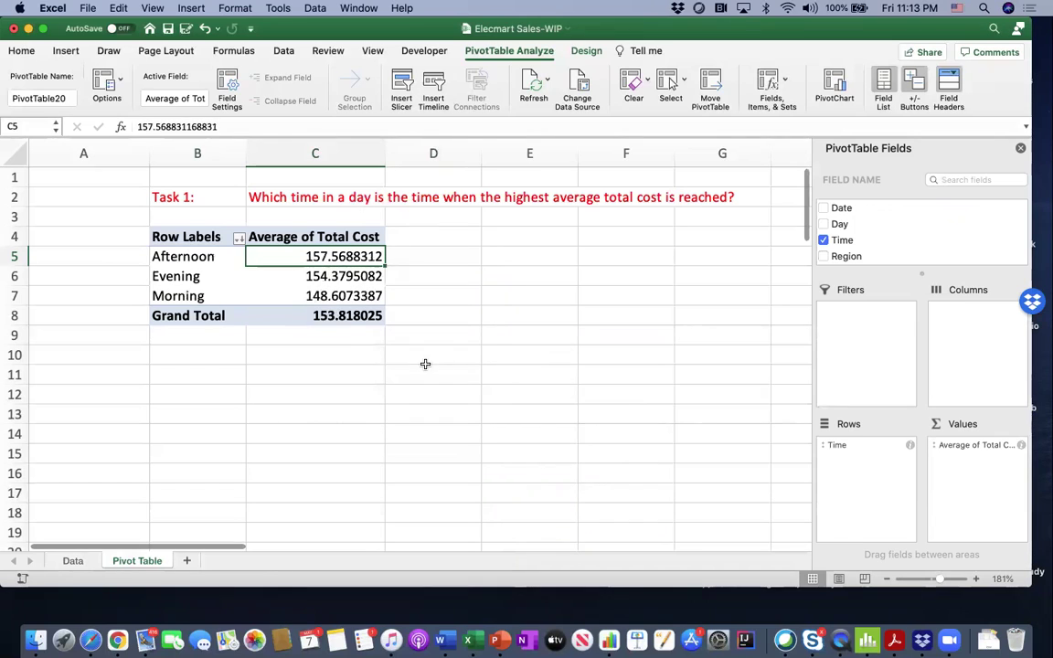
left_click(425, 365)
left_click_drag(196, 259, 285, 259)
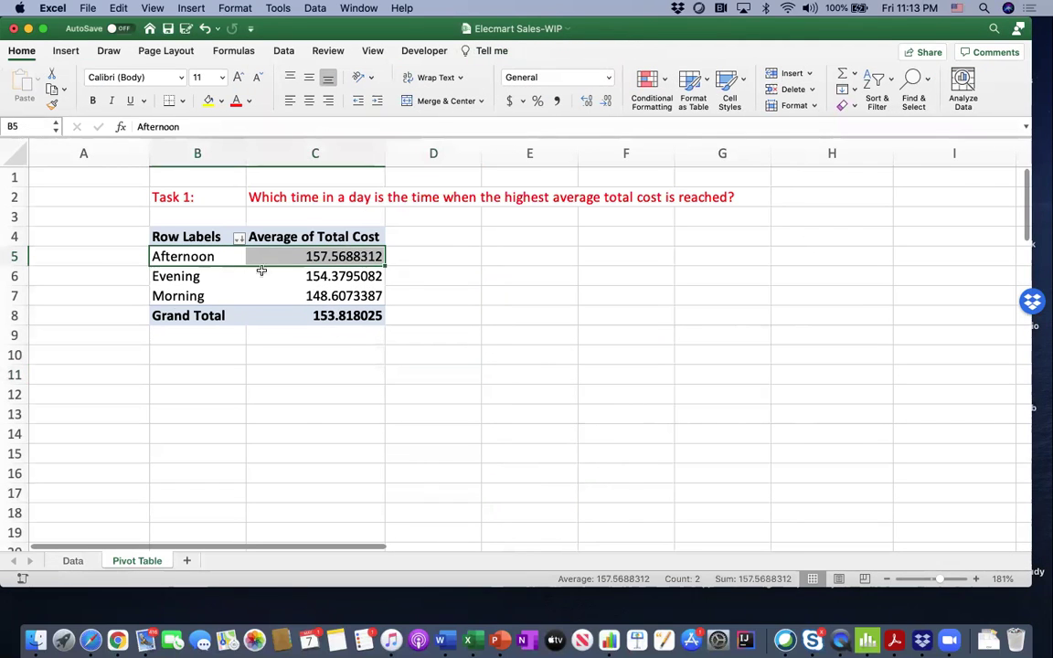
Step: Paste the Task 2 label and its question about the time on each weekday with the highest average total cost into B10:C10
scroll(76, 371, "down", 5)
scroll(77, 371, "down", 3)
scroll(77, 371, "up", 8)
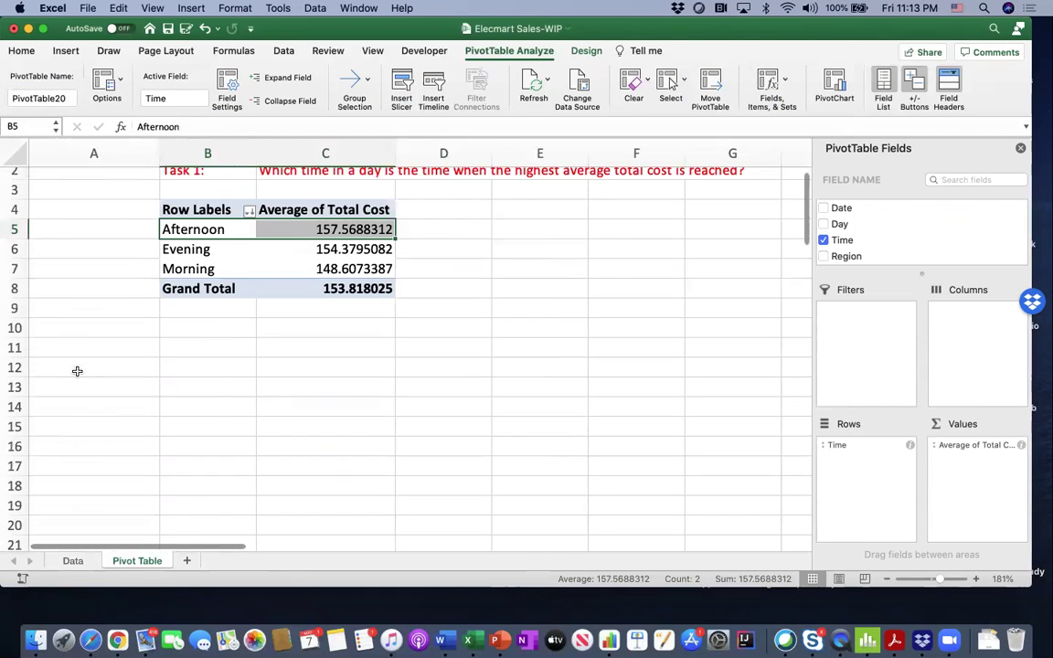
scroll(77, 371, "down", 10)
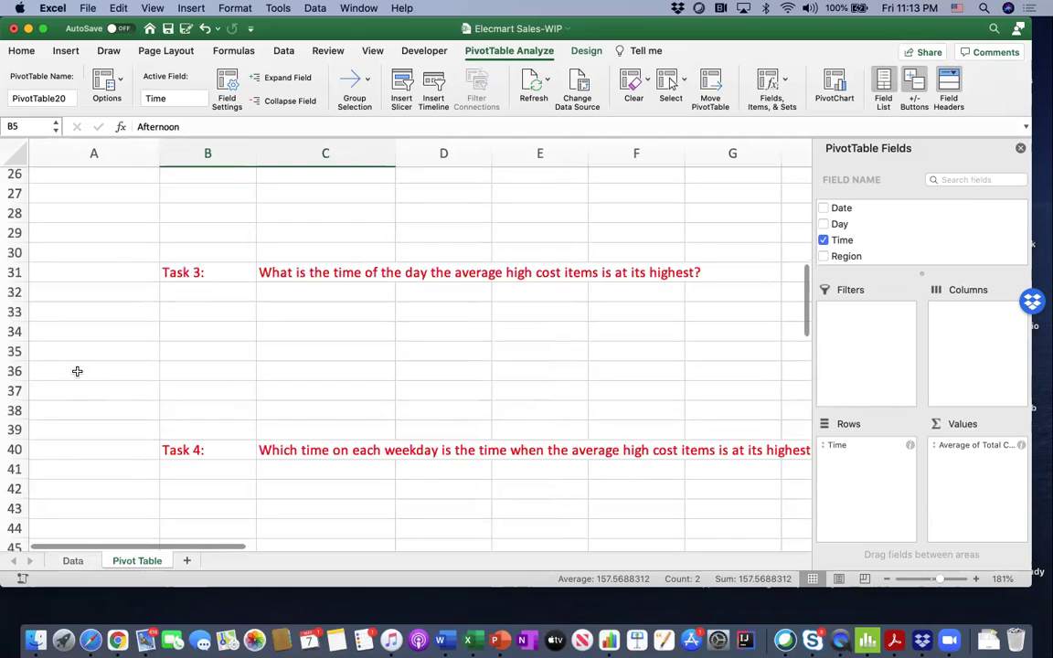
scroll(76, 372, "down", 3)
scroll(77, 371, "up", 9)
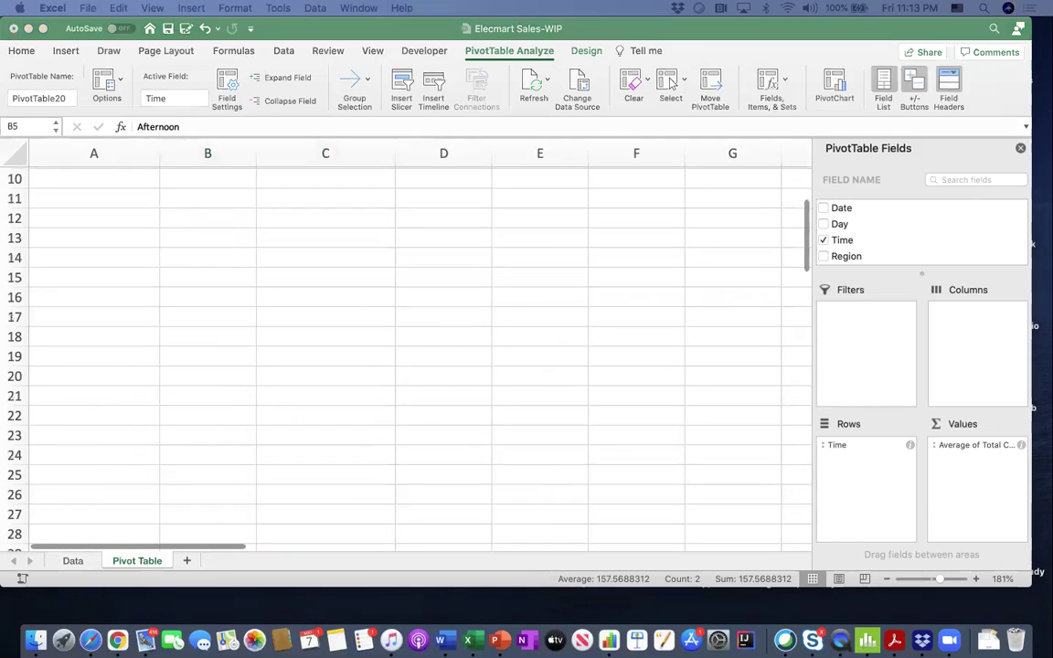
key("super+c")
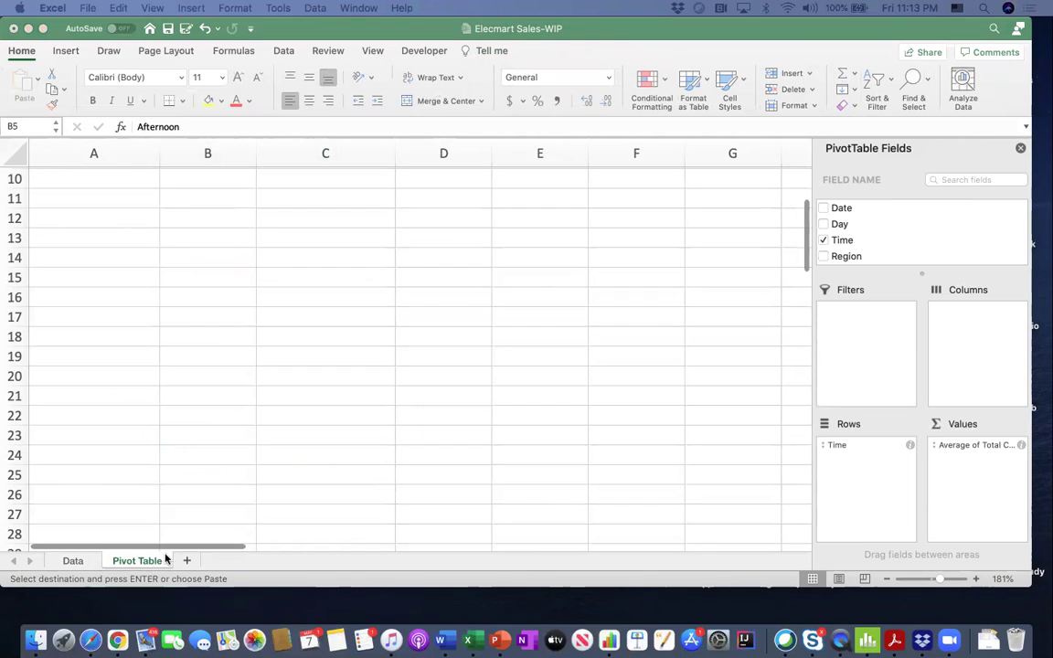
scroll(205, 394, "up", 5)
left_click(201, 375)
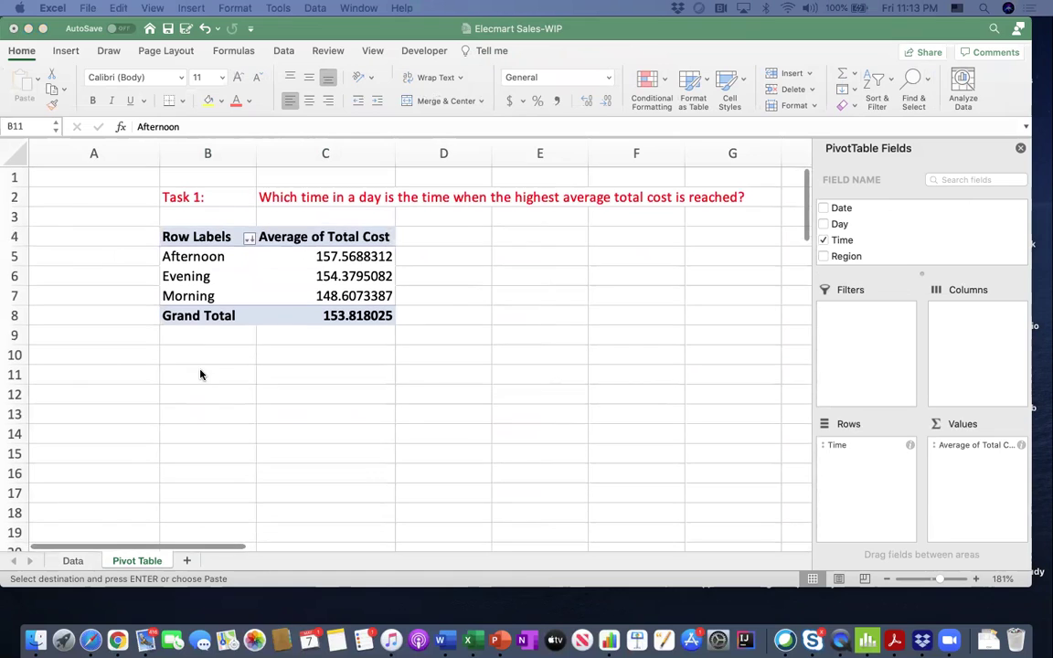
left_click(200, 356)
key("super+v")
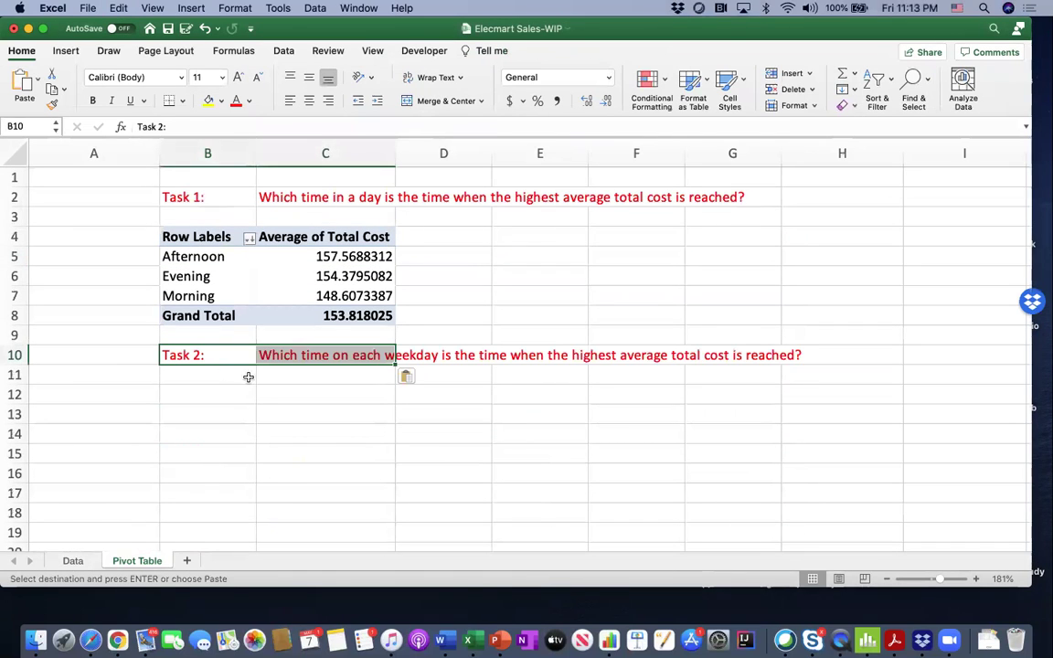
scroll(334, 377, "right", 1)
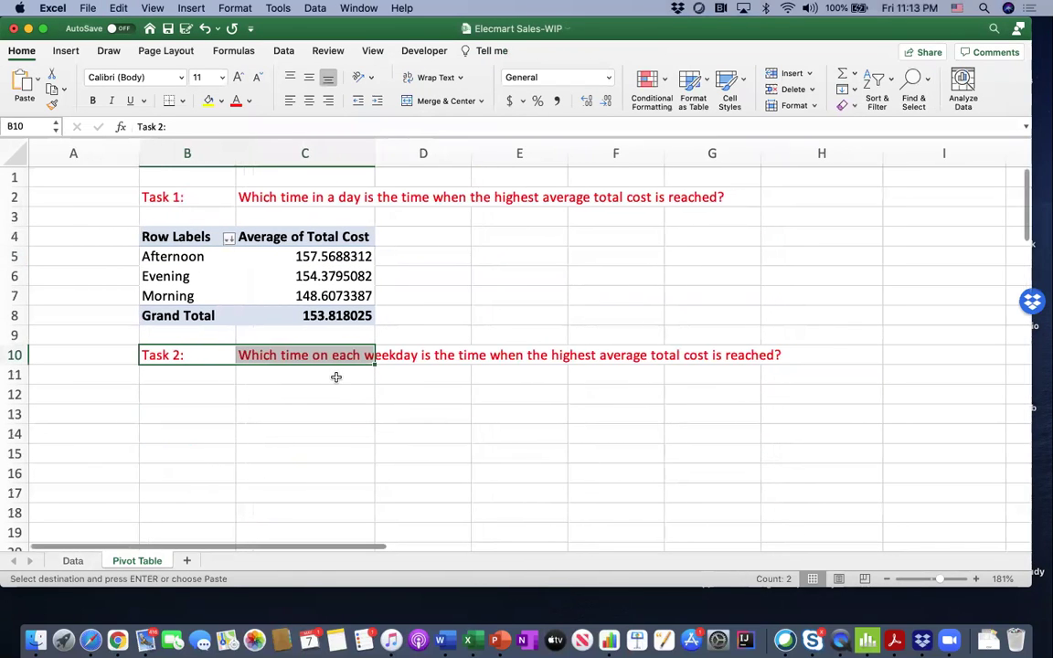
left_click(336, 377)
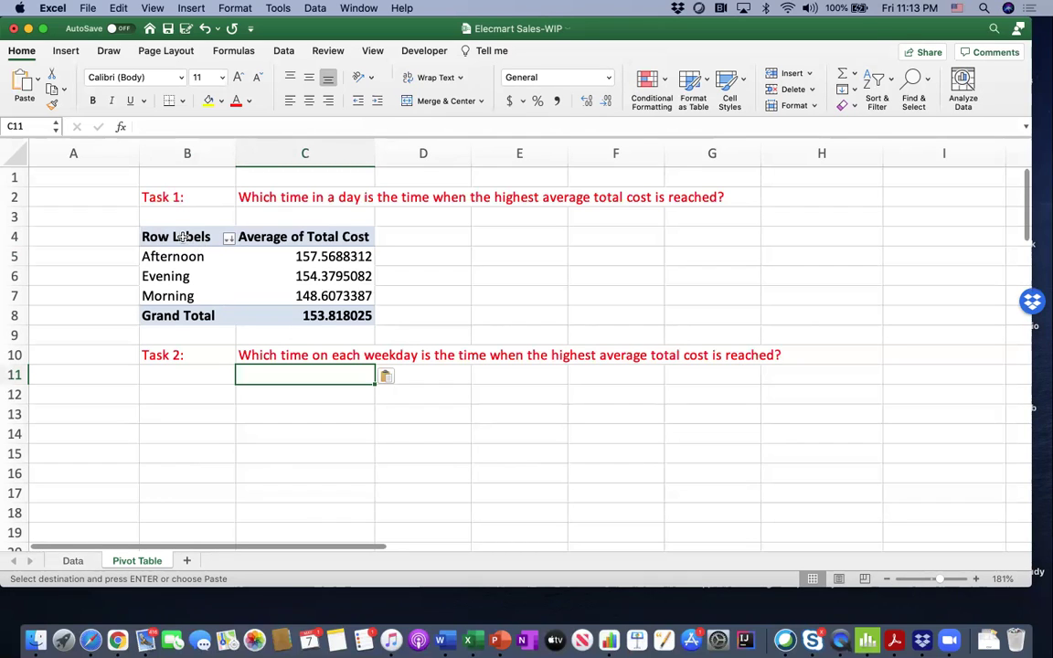
Step: Copy the Task 1 PivotTable in B4:C8 to cell B12 under the Task 2 question
left_click_drag(182, 236, 313, 311)
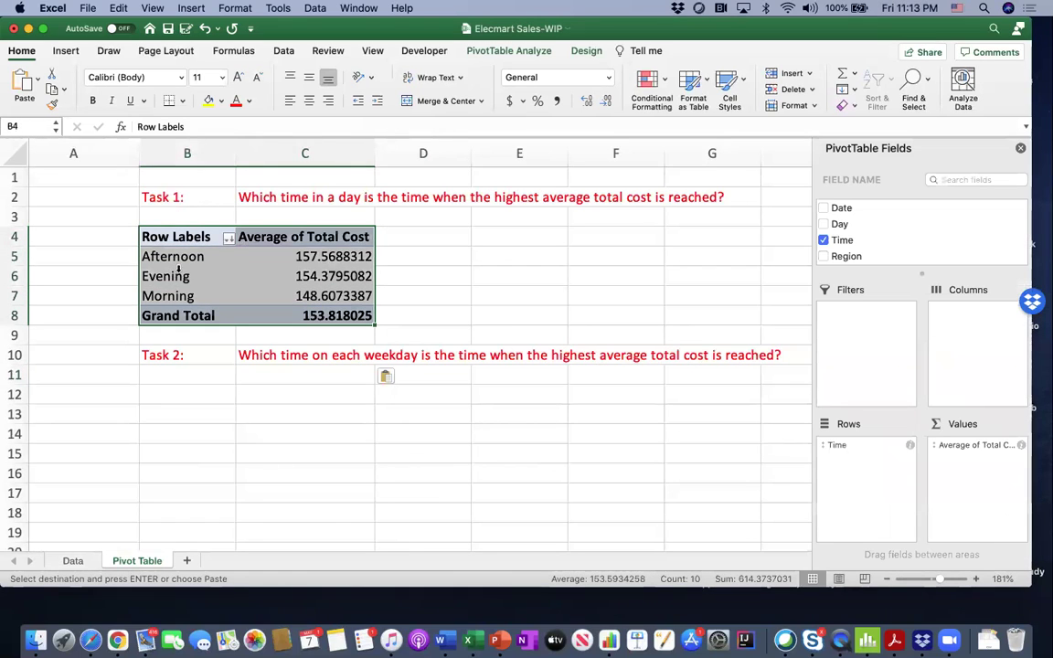
key("super+c")
left_click(195, 396)
key("super+v")
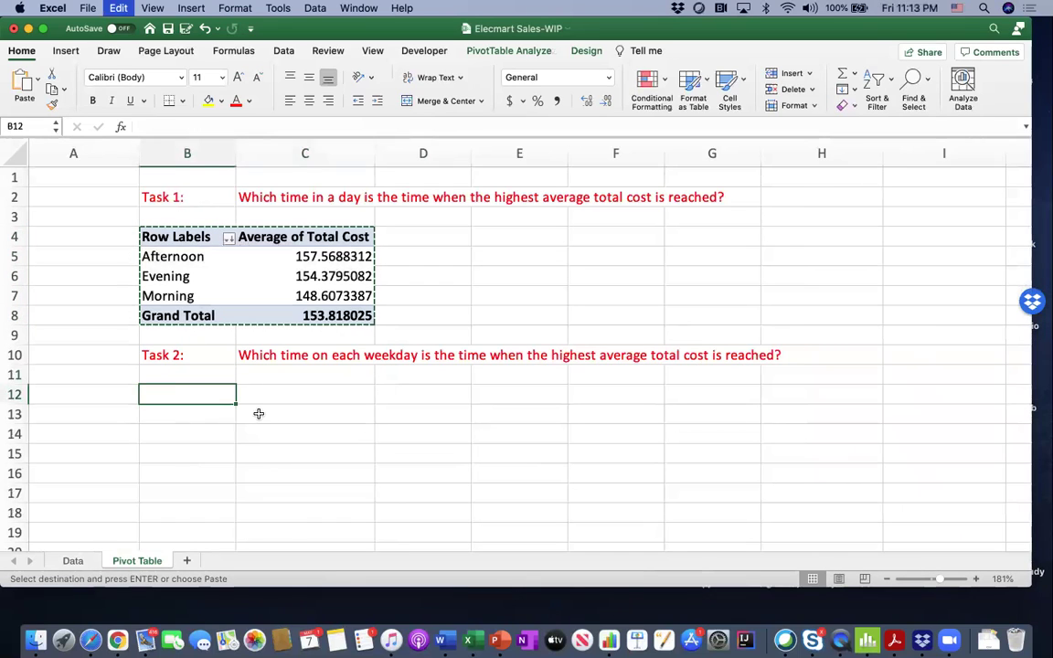
left_click(213, 402)
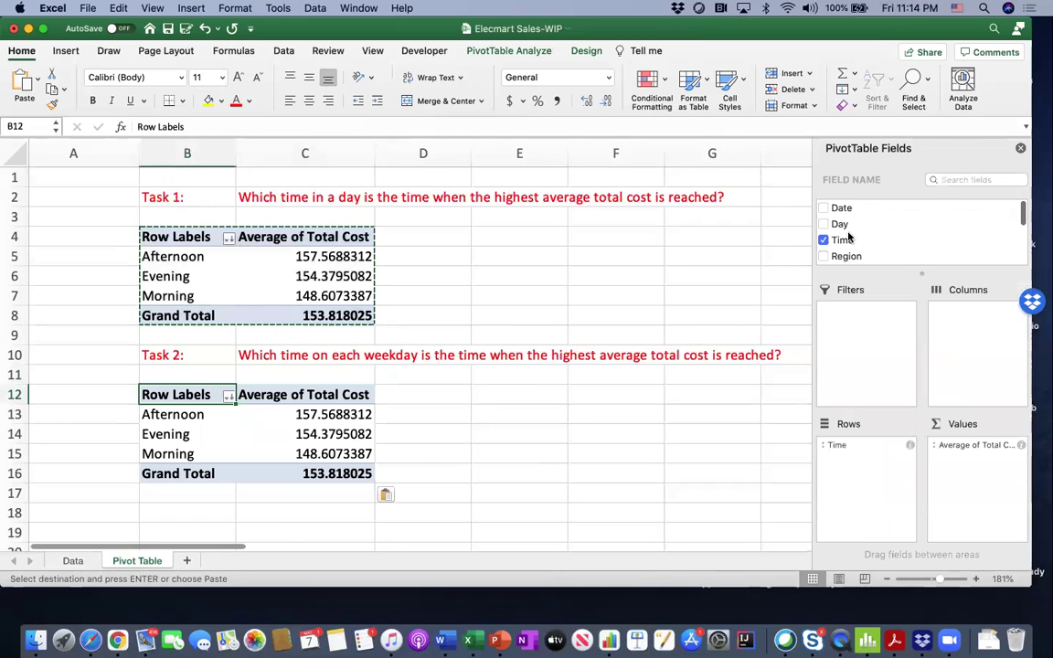
Step: Add the Day field below Time in the rows of the Task 2 PivotTable, allowing existing sheet data to be replaced
left_click_drag(839, 225, 861, 482)
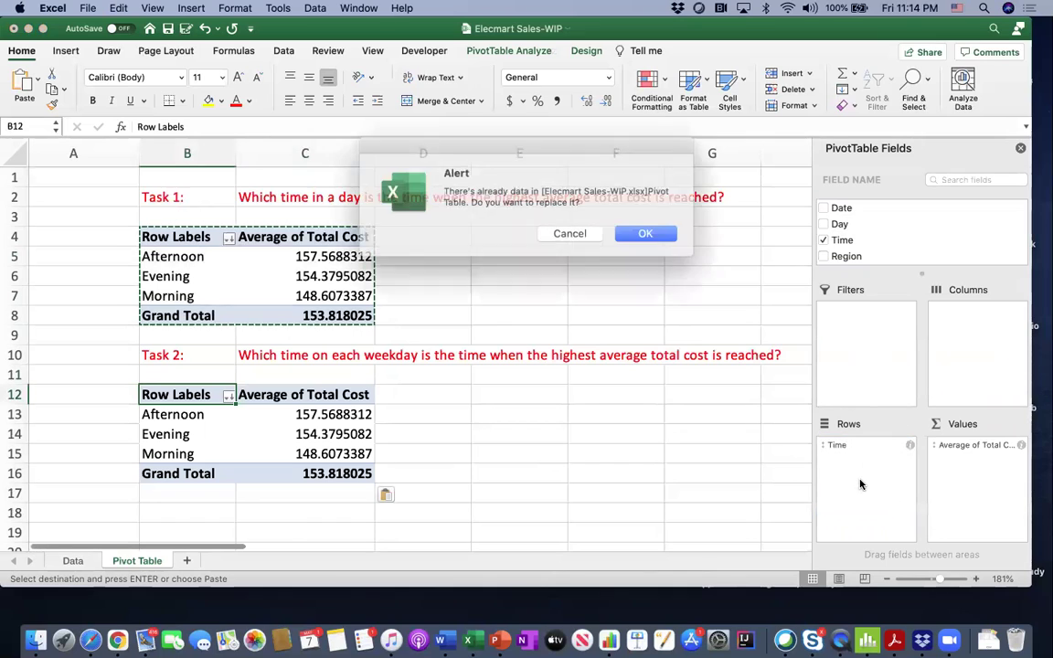
left_click(631, 233)
scroll(485, 350, "down", 10)
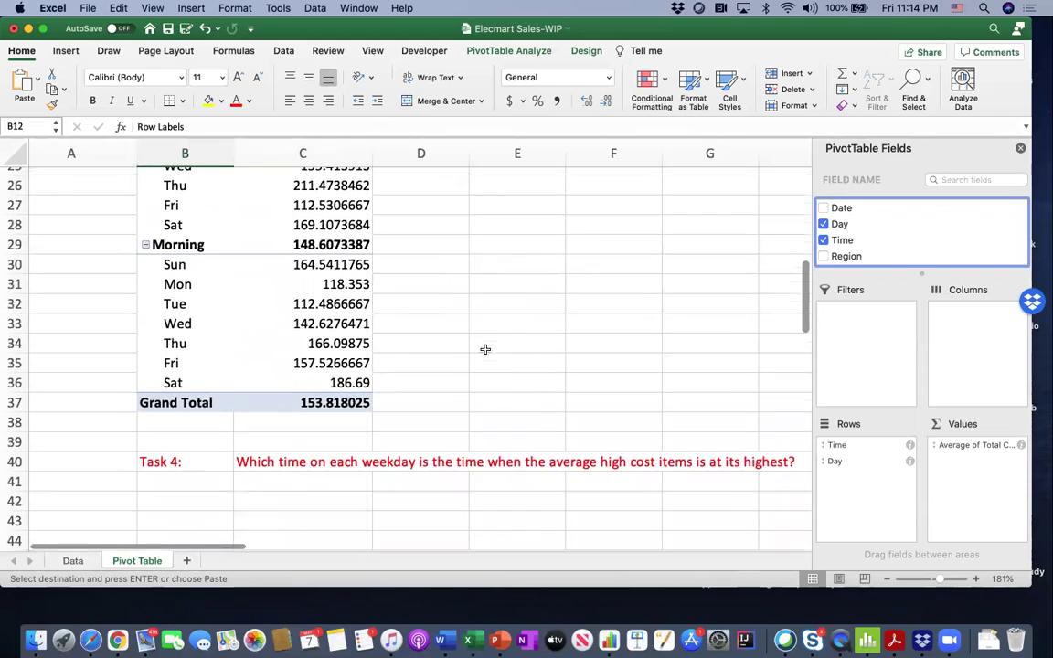
scroll(485, 350, "up", 9)
scroll(485, 350, "up", 1)
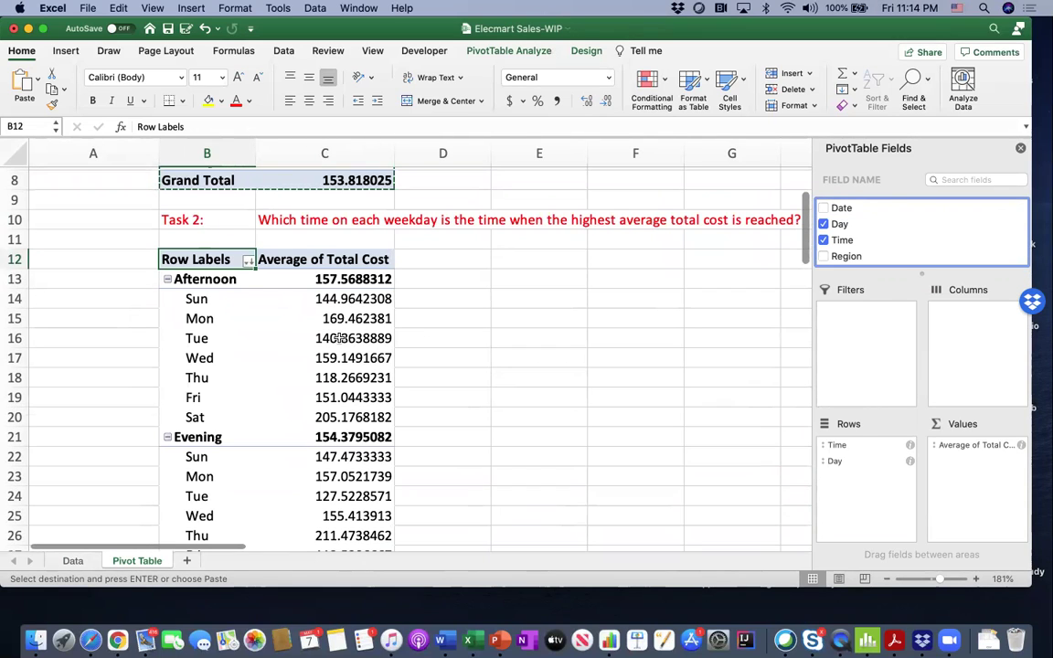
Step: Hide the PivotTable field list and collapse the Afternoon group in the Task 2 PivotTable
left_click(1022, 149)
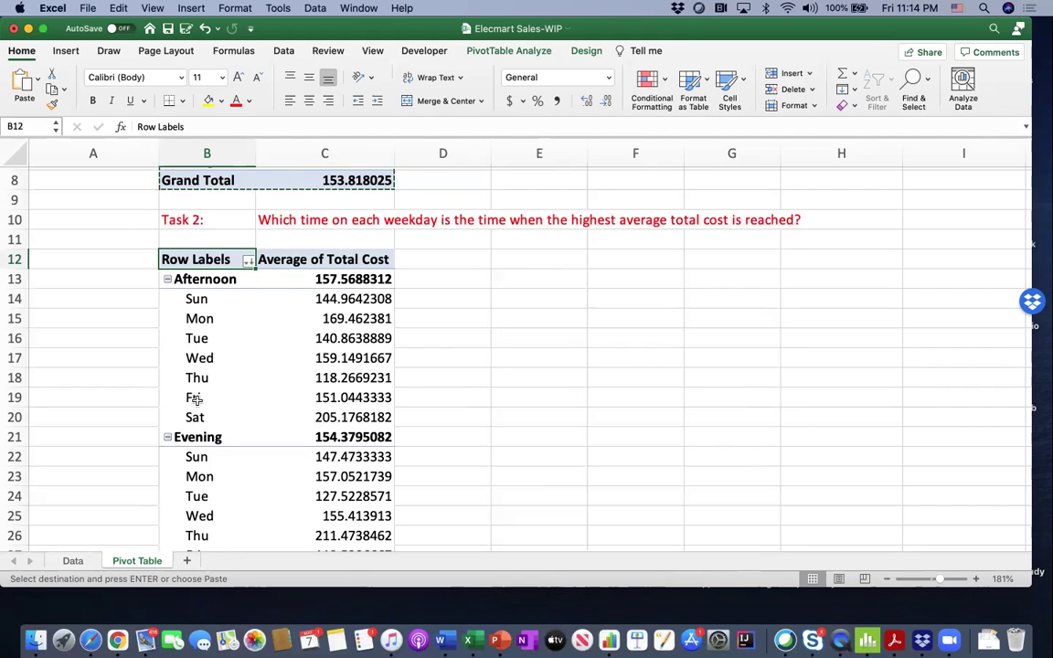
key("Down")
left_click(211, 261)
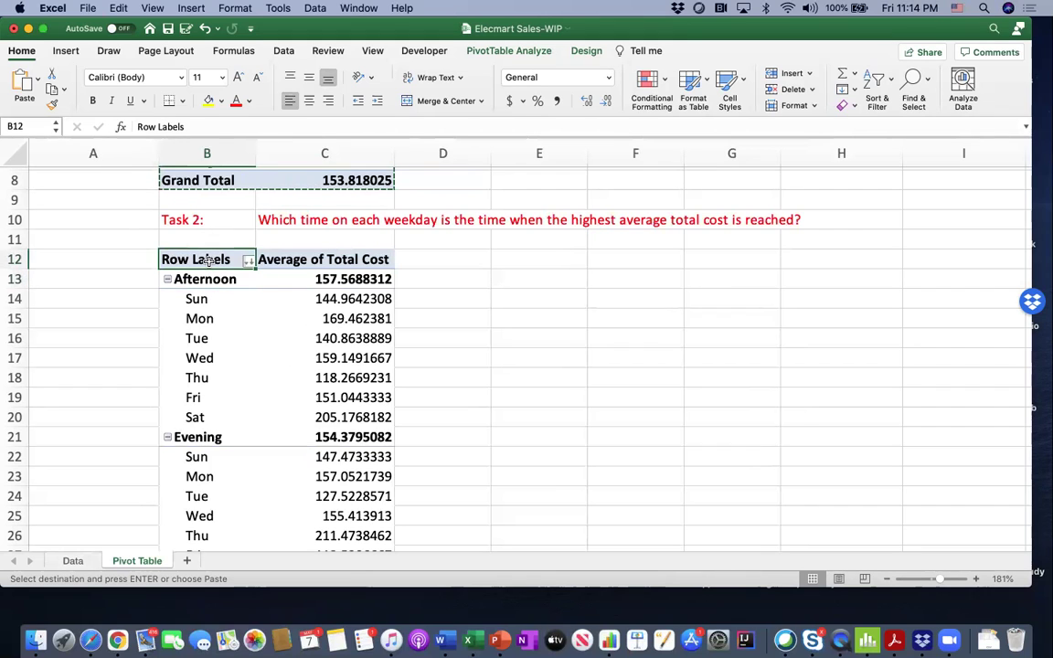
left_click(209, 279)
double_click(187, 279)
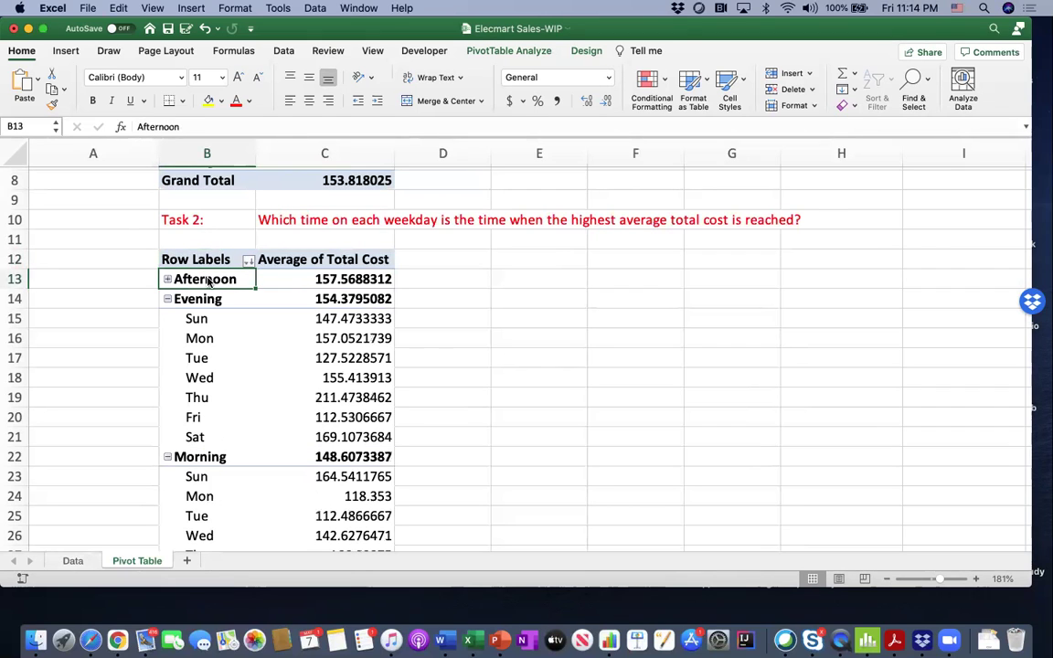
Step: Expand the Afternoon group and move Day above Time in the Task 2 PivotTable's rows, allowing existing sheet data to be replaced
left_click(167, 280)
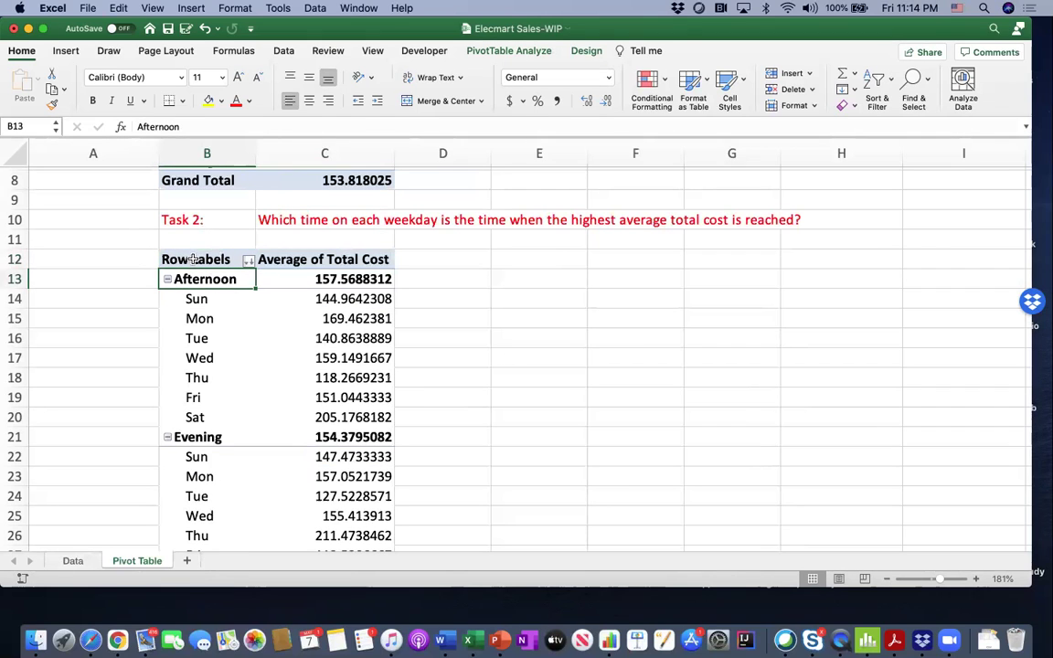
left_click(194, 261)
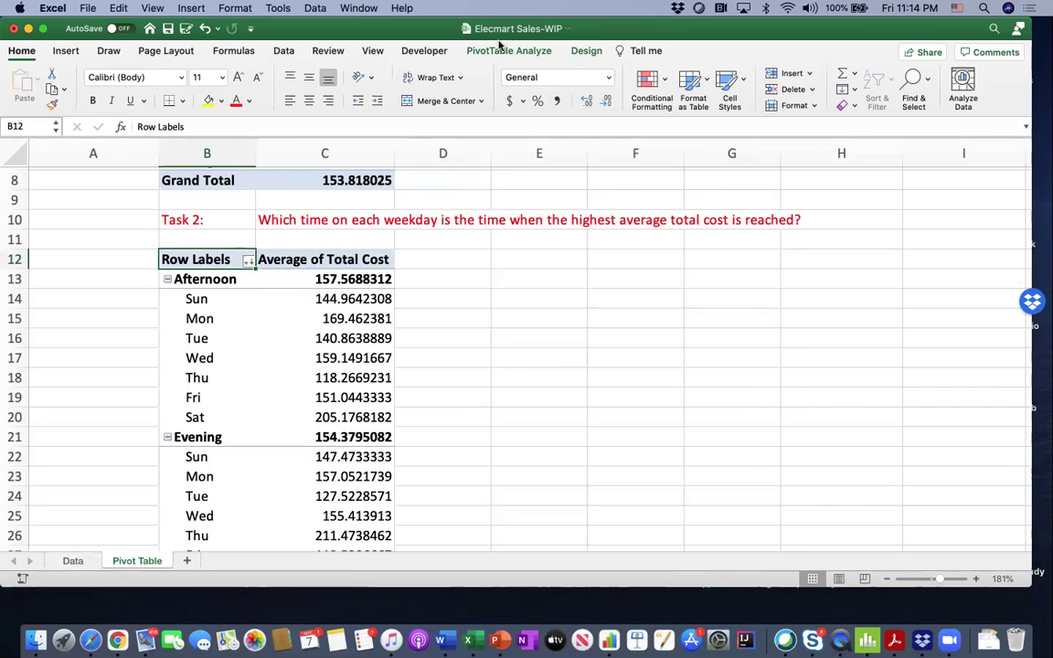
left_click_drag(799, 35, 798, 70)
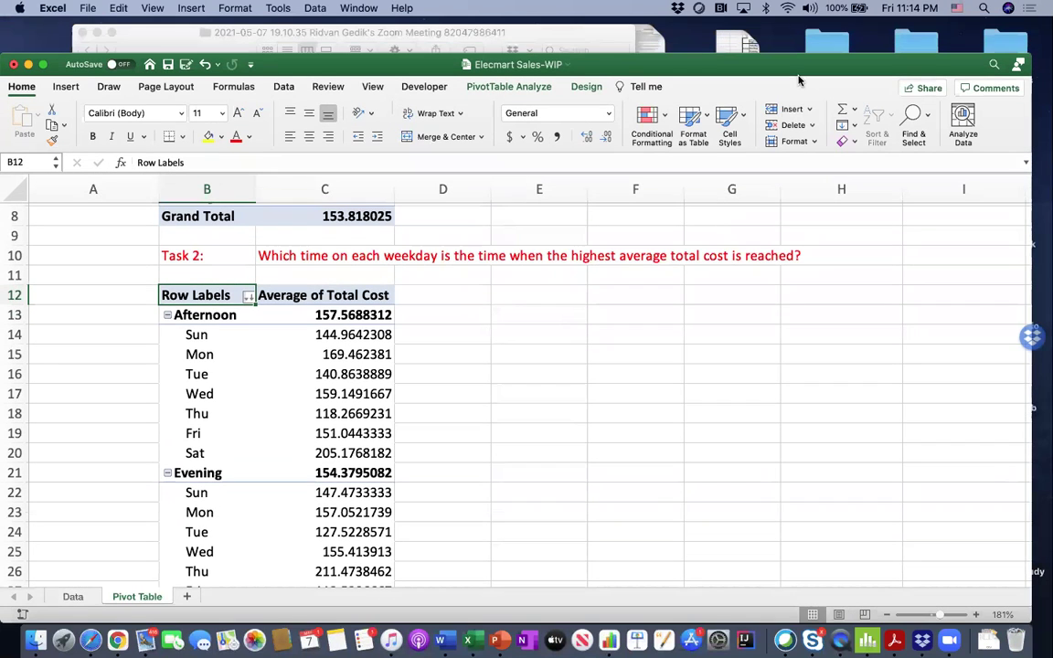
left_click(520, 88)
left_click(883, 120)
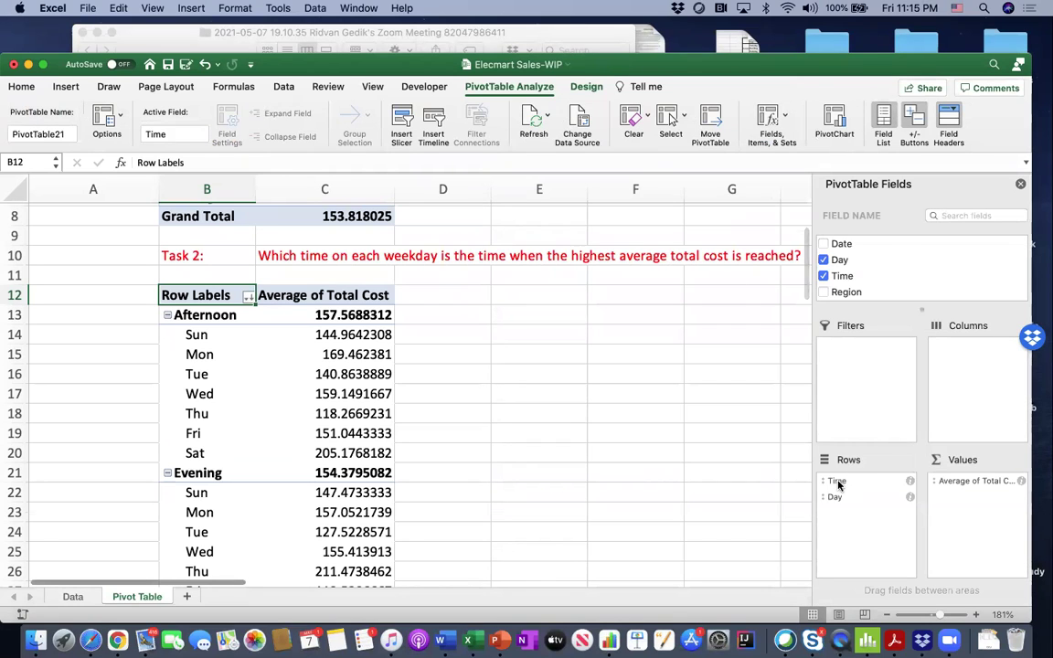
mouse_move(841, 483)
left_mouse_down()
mouse_move(841, 510)
mouse_move(841, 501)
left_mouse_up()
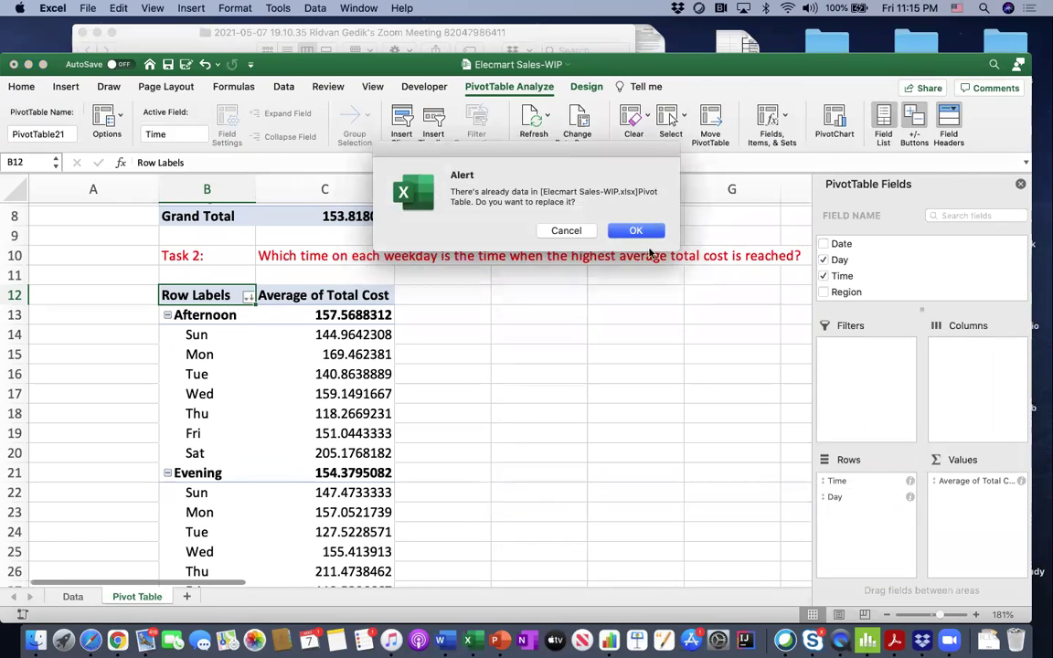
key("Return")
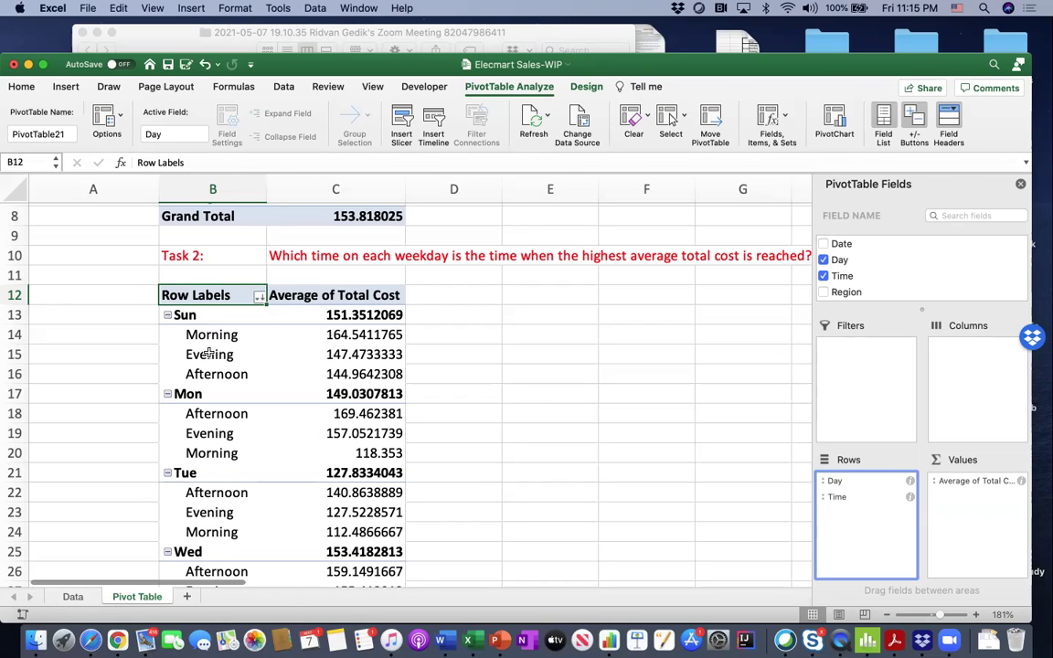
Step: Examine the average total cost of each time within every weekday group of the Task 2 PivotTable
left_click(184, 315)
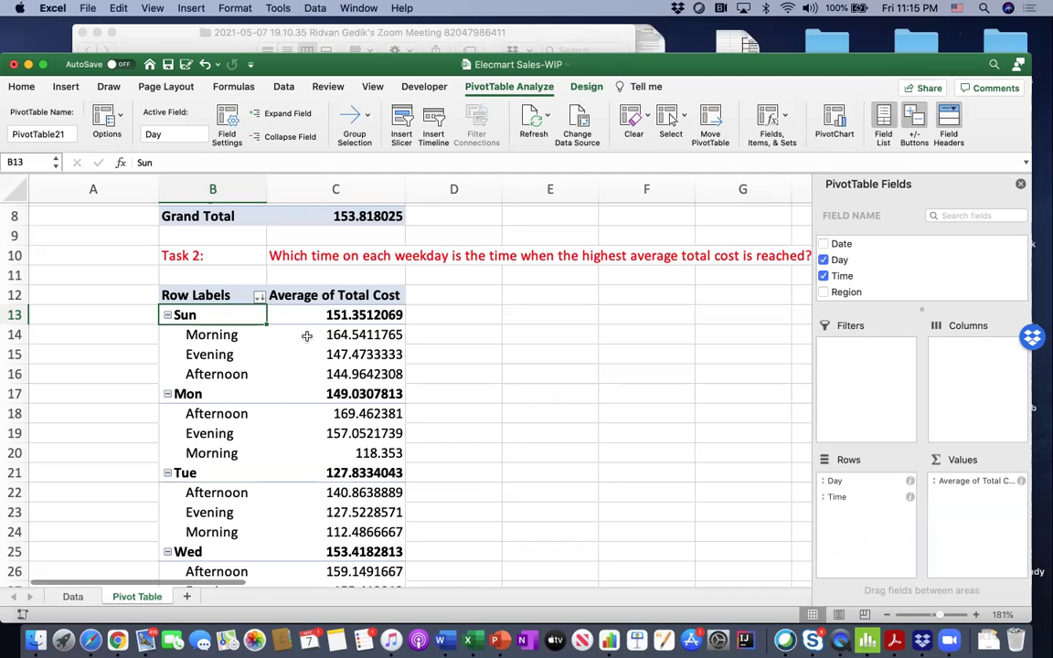
scroll(258, 370, "down", 2)
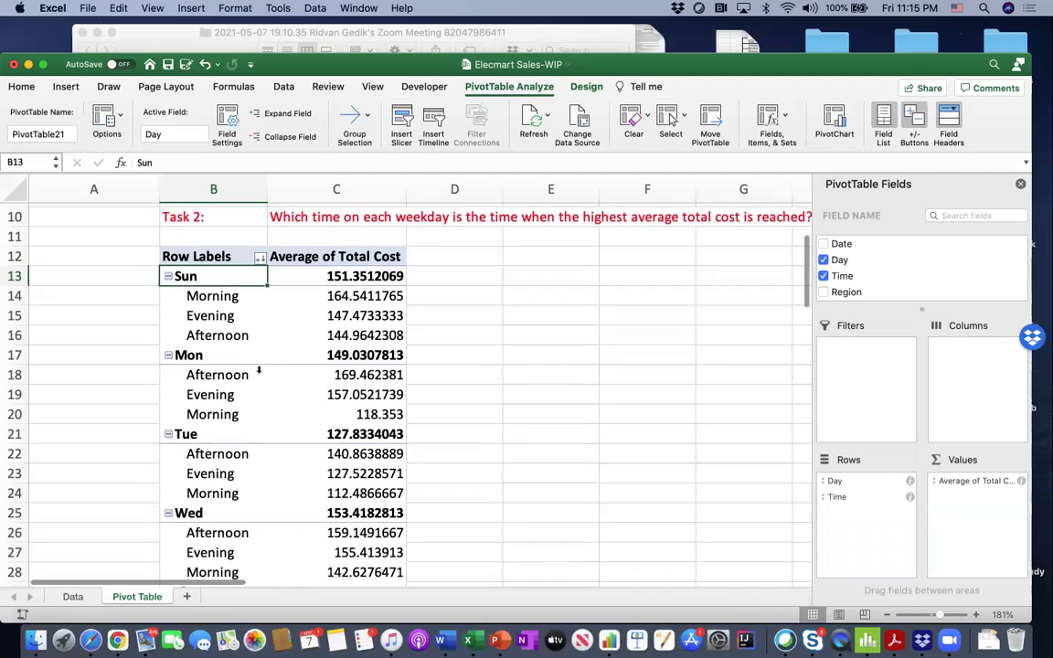
scroll(259, 370, "down", 1)
scroll(259, 370, "down", 4)
scroll(258, 369, "down", 1)
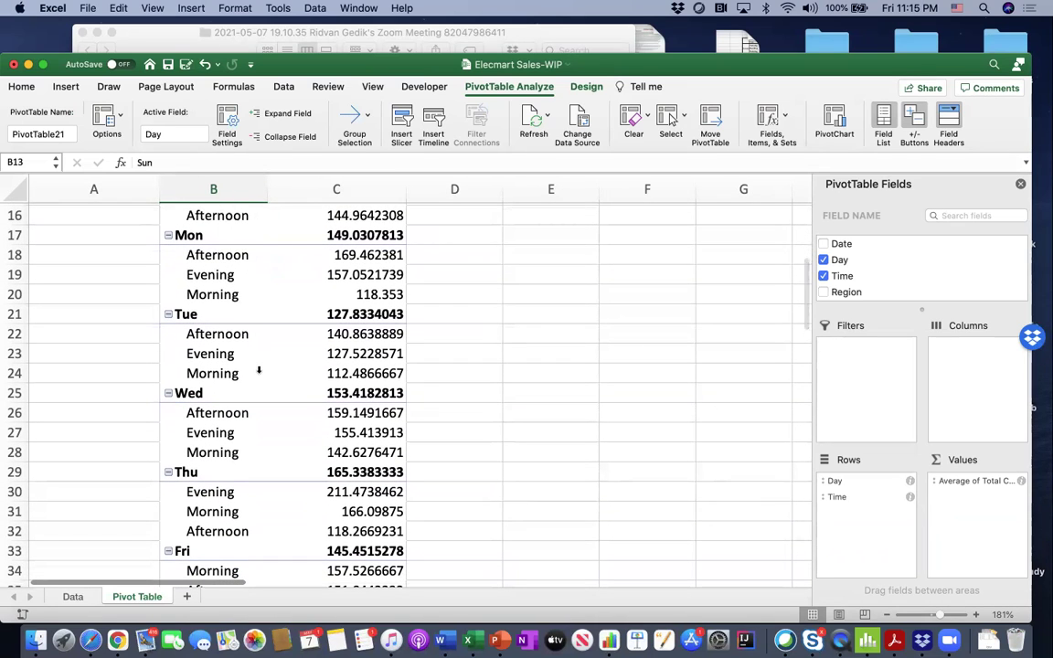
scroll(259, 370, "down", 3)
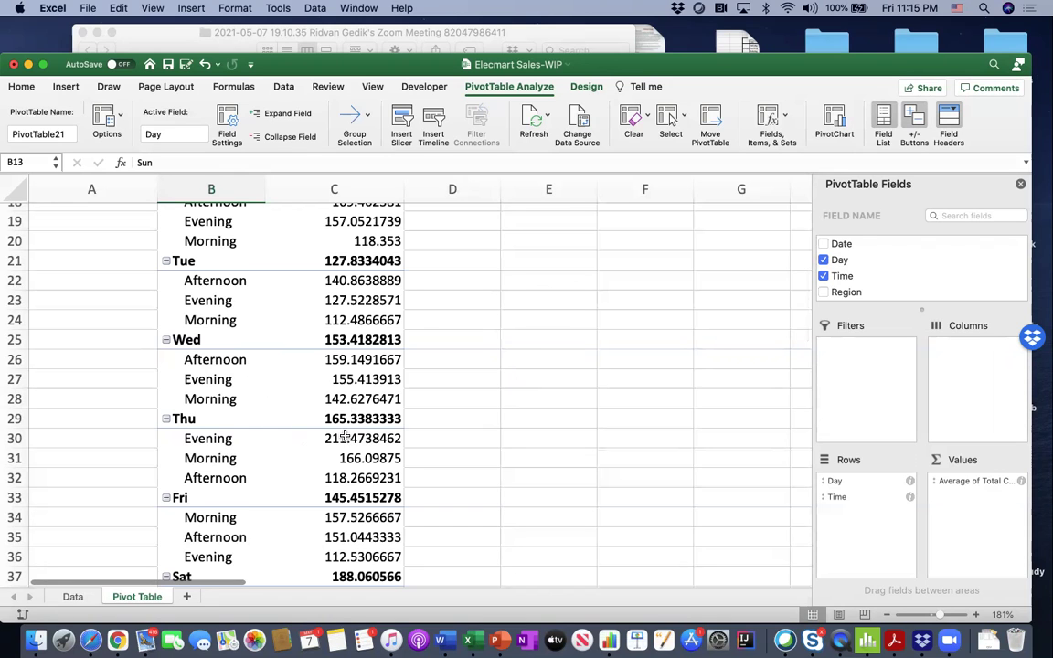
scroll(346, 325, "up", 5)
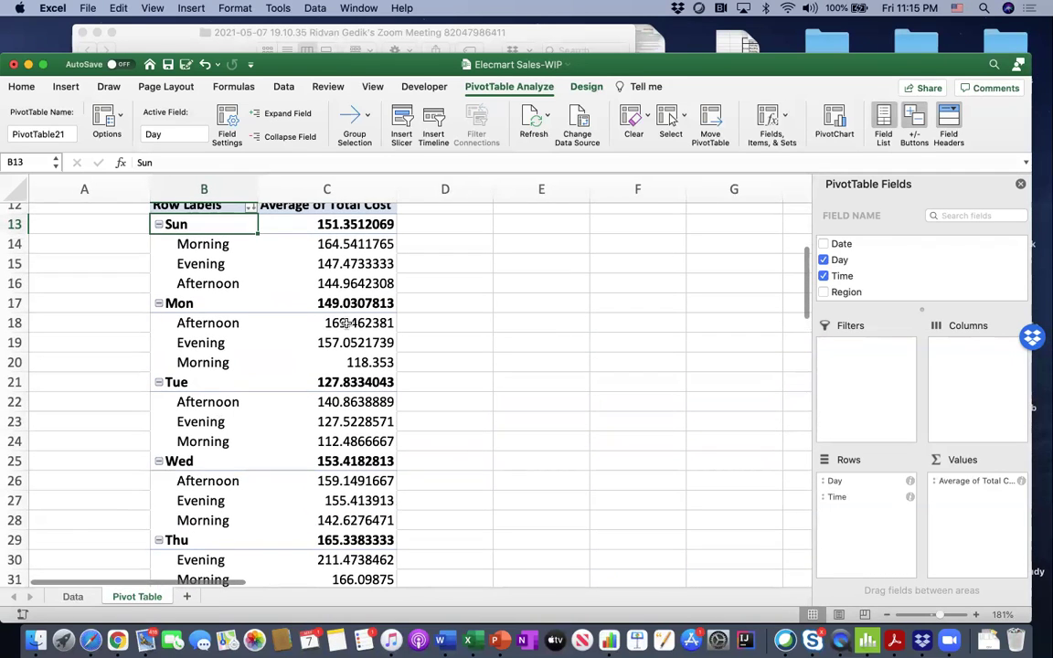
scroll(346, 323, "down", 6)
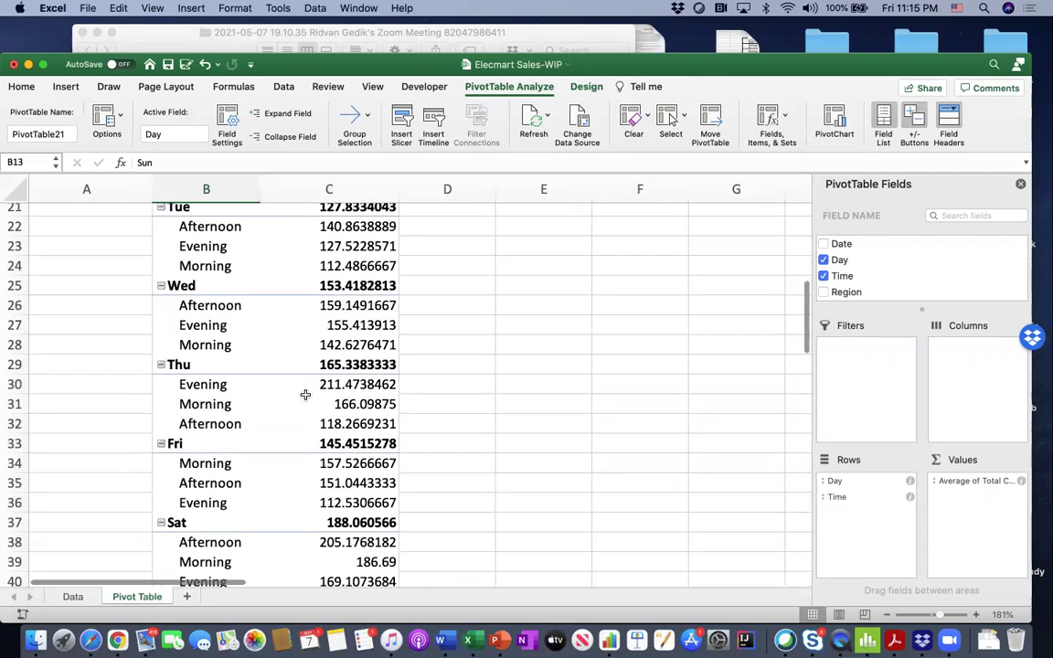
scroll(305, 395, "down", 2)
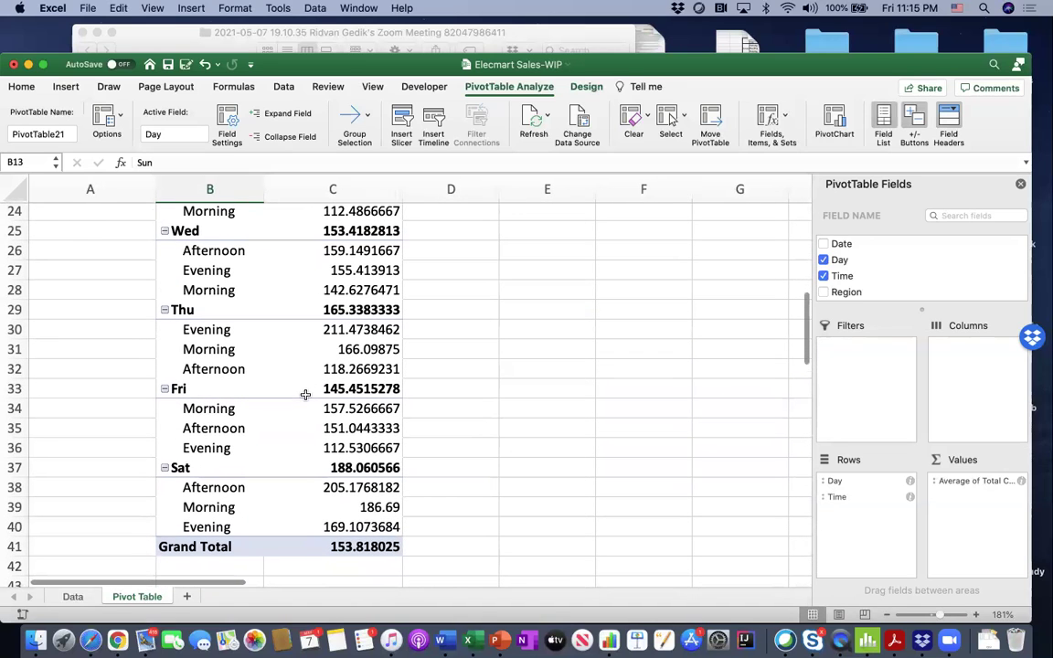
scroll(306, 394, "up", 9)
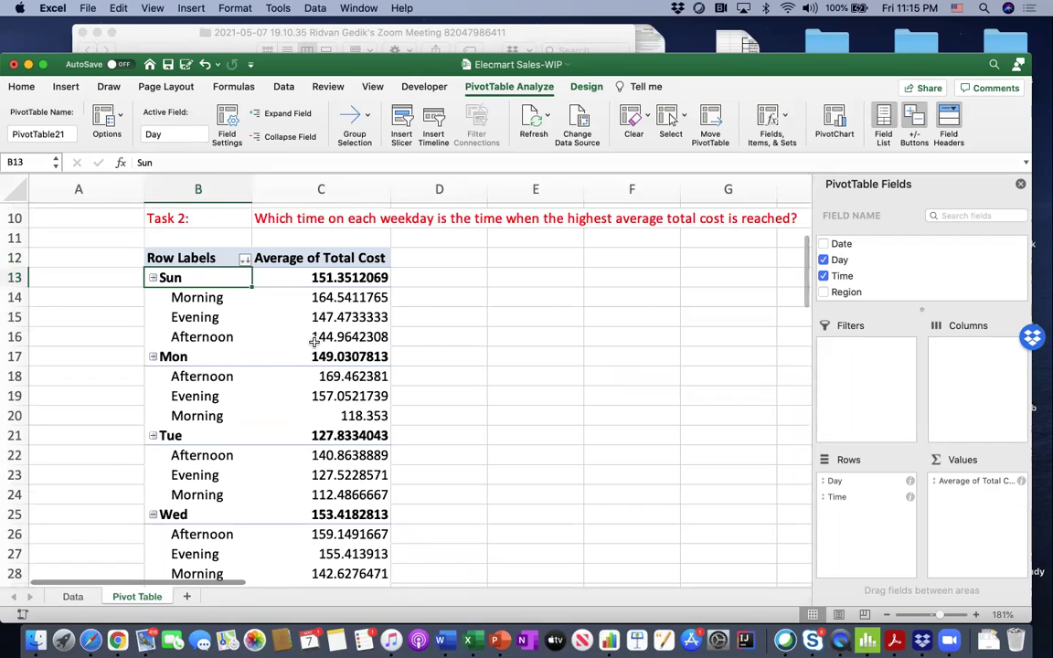
scroll(318, 316, "right", 2)
scroll(317, 316, "up", 1)
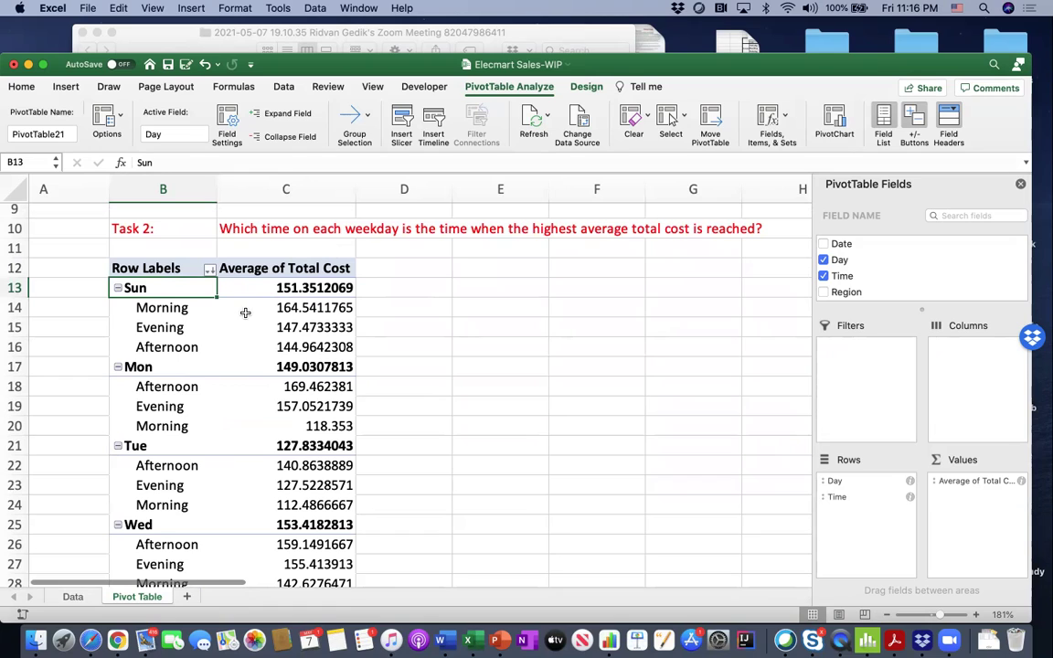
Step: Sort the times within each weekday of the Task 2 PivotTable by average total cost from largest to smallest
left_click_drag(166, 309, 265, 343)
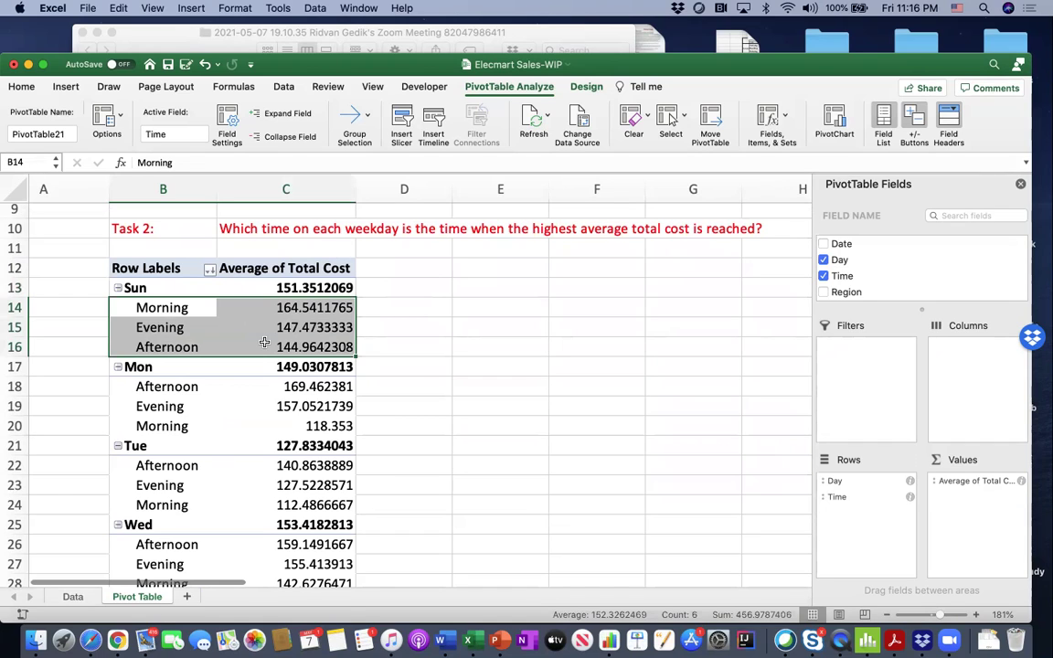
left_click(208, 325)
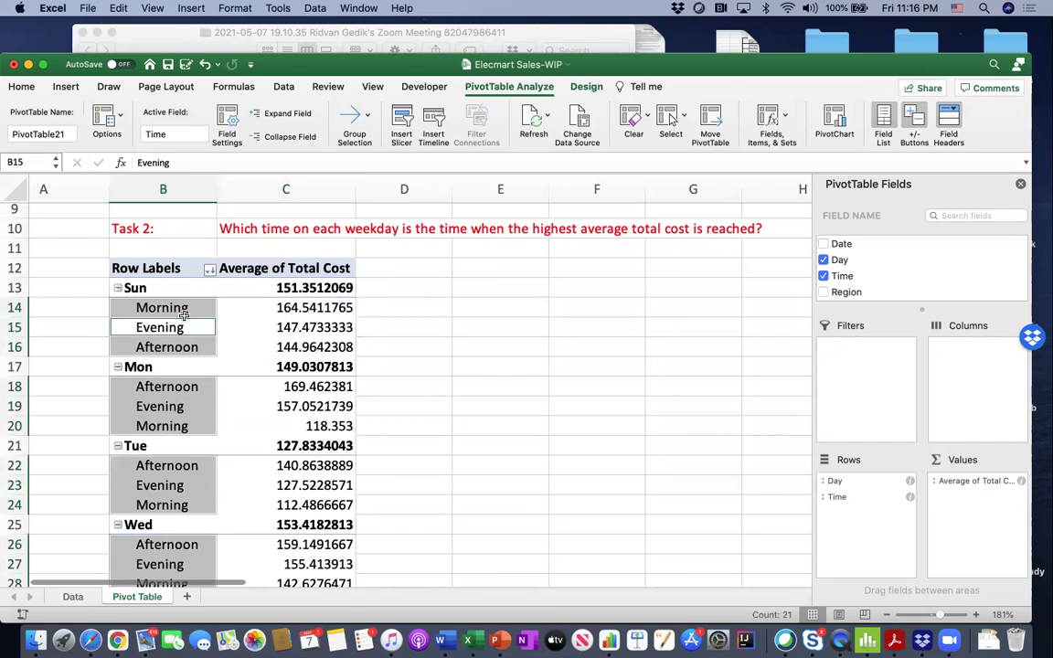
left_click(242, 320)
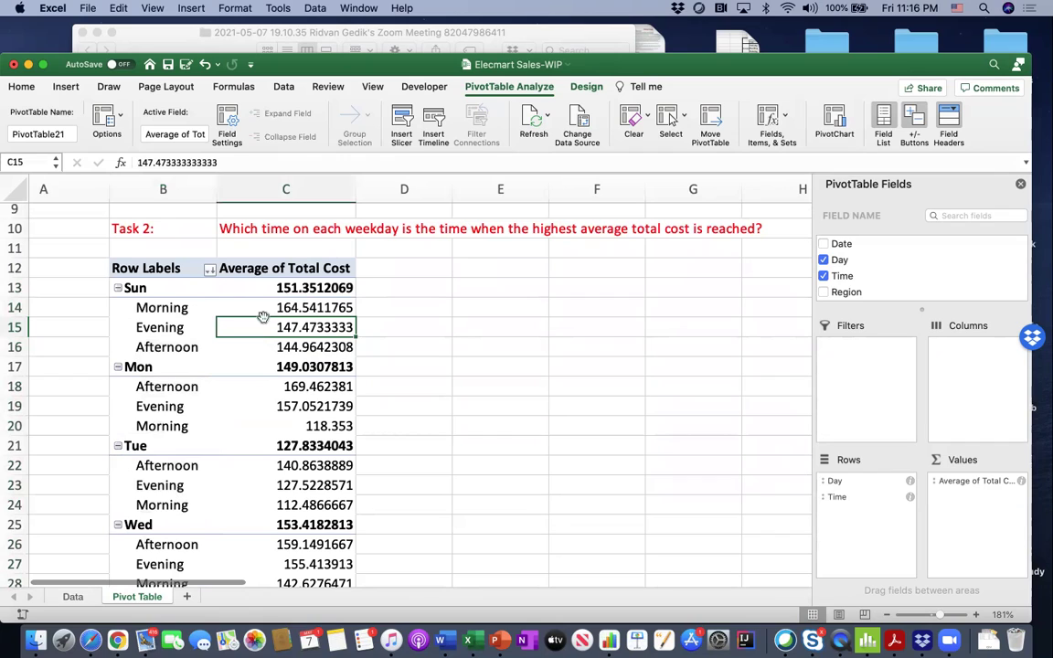
left_click(284, 309)
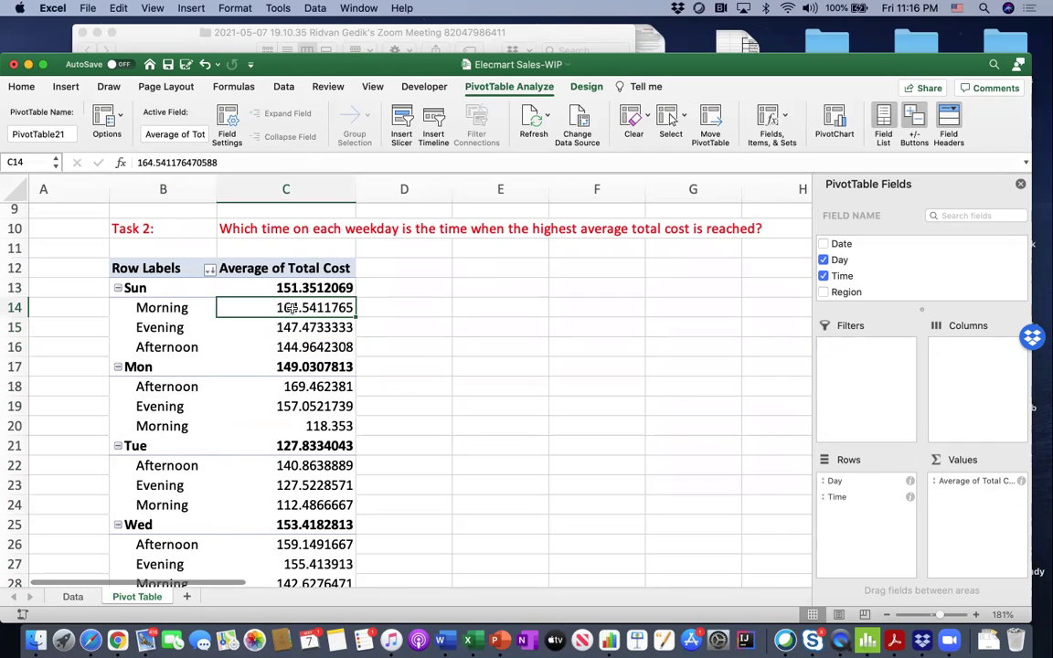
right_click(289, 309)
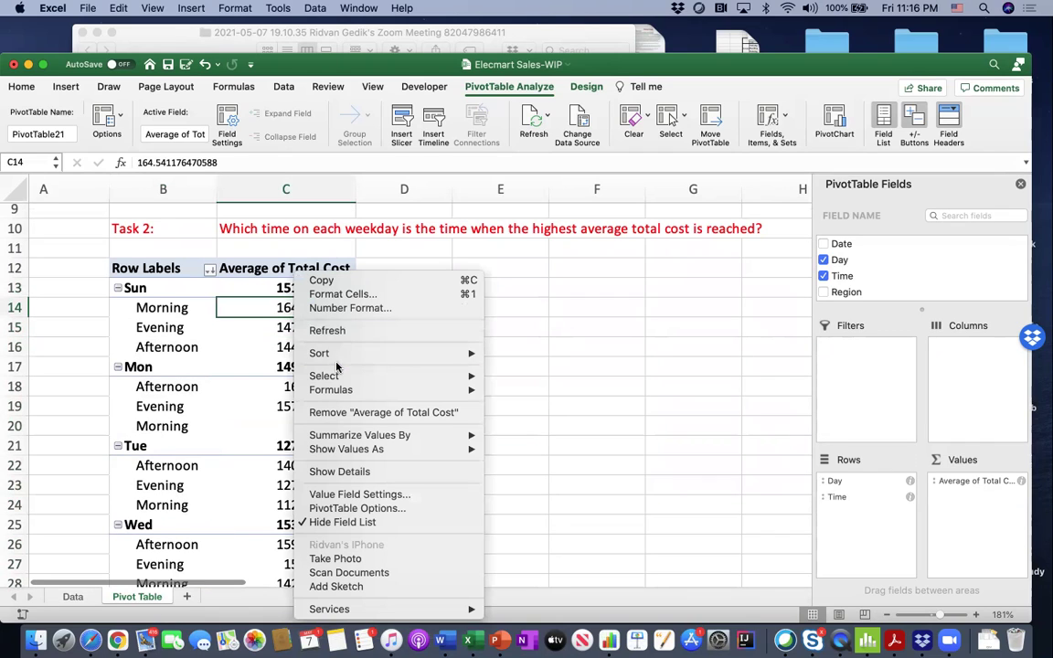
mouse_move(348, 358)
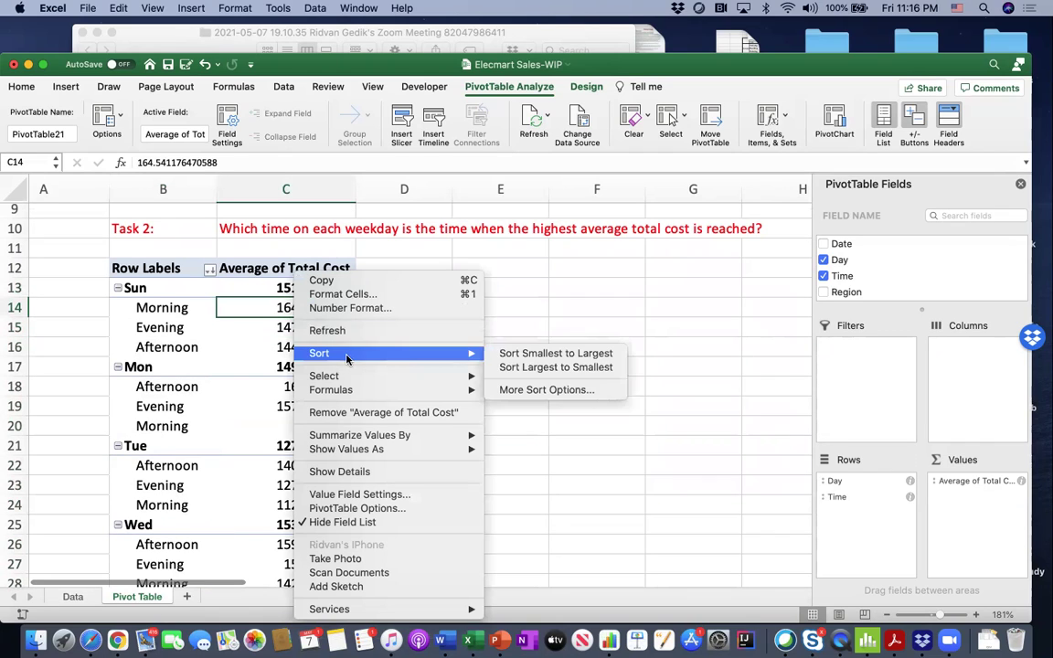
left_click(533, 368)
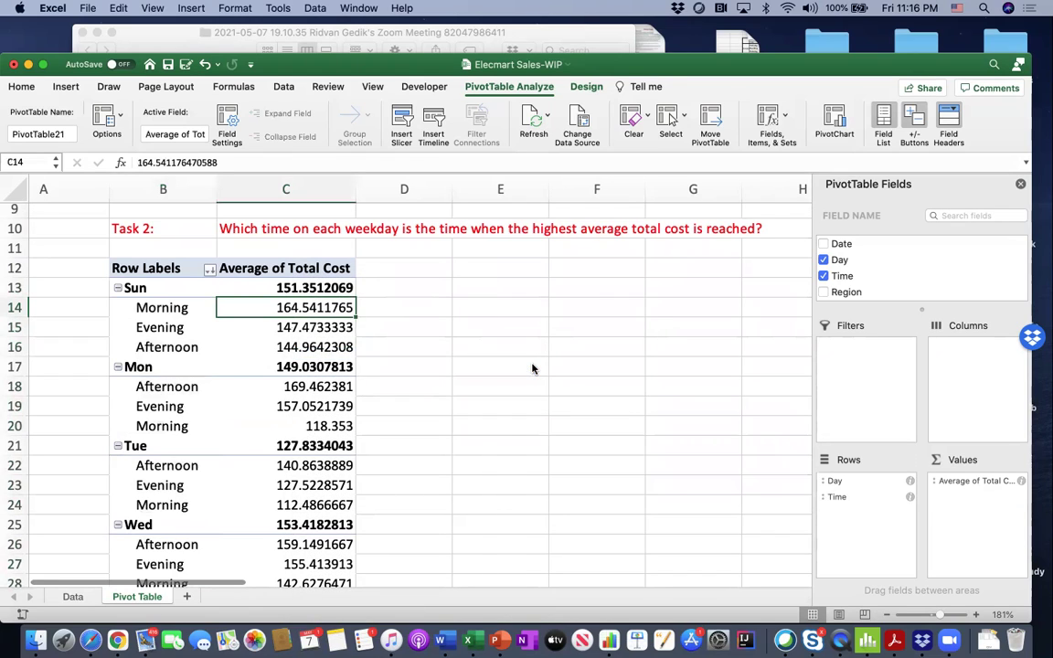
Step: Try sorting each weekday's times by average total cost from smallest to largest, and switch back to largest to smallest
right_click(306, 308)
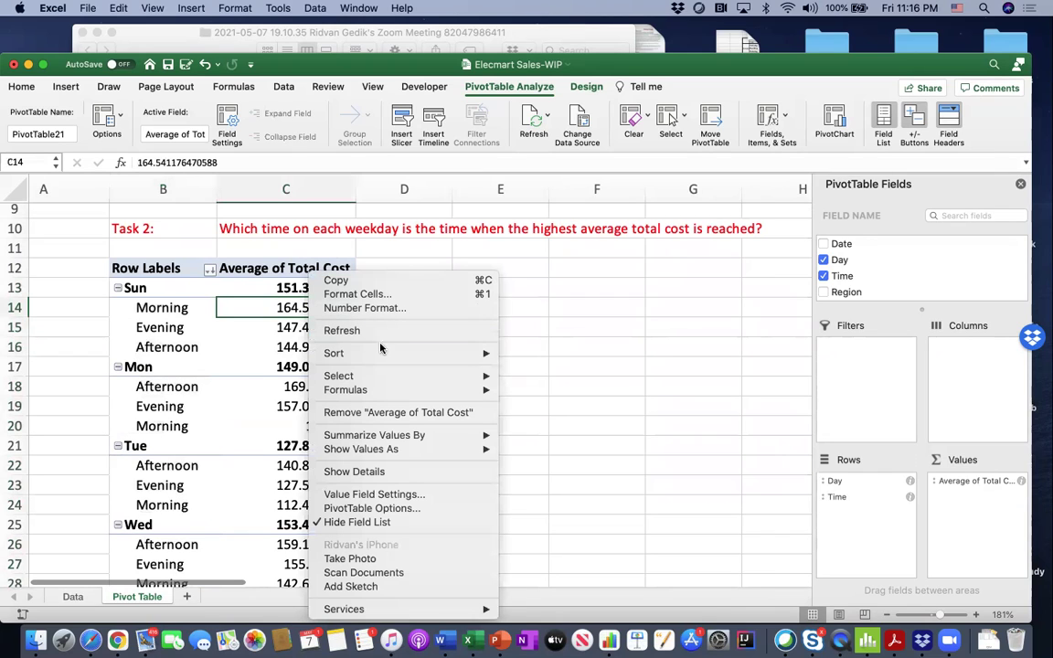
mouse_move(411, 353)
left_click(523, 354)
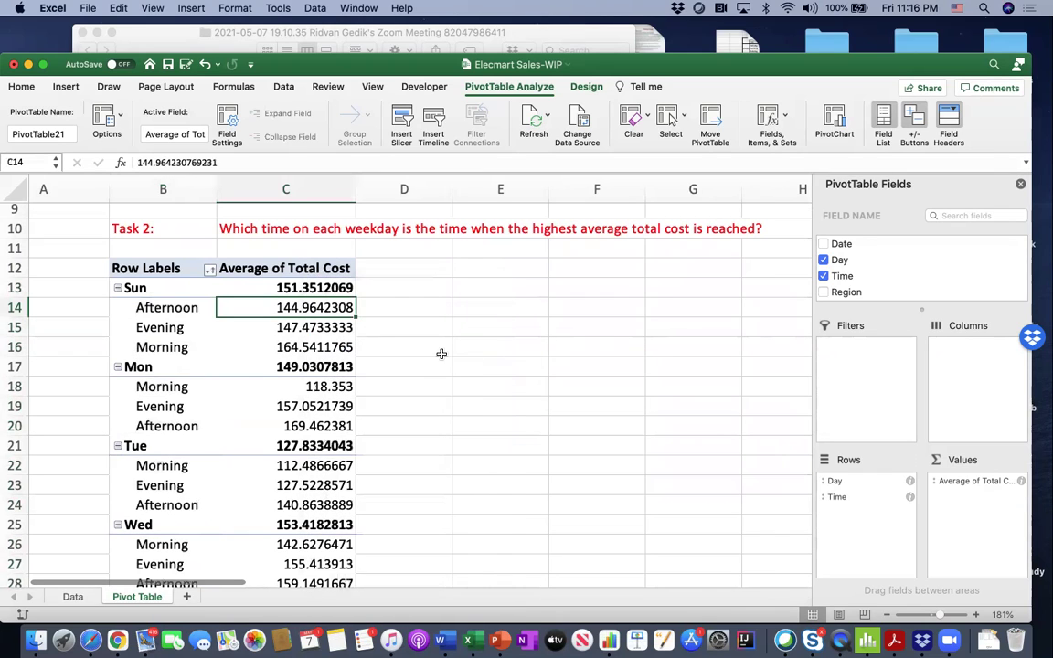
right_click(288, 310)
left_click(484, 367)
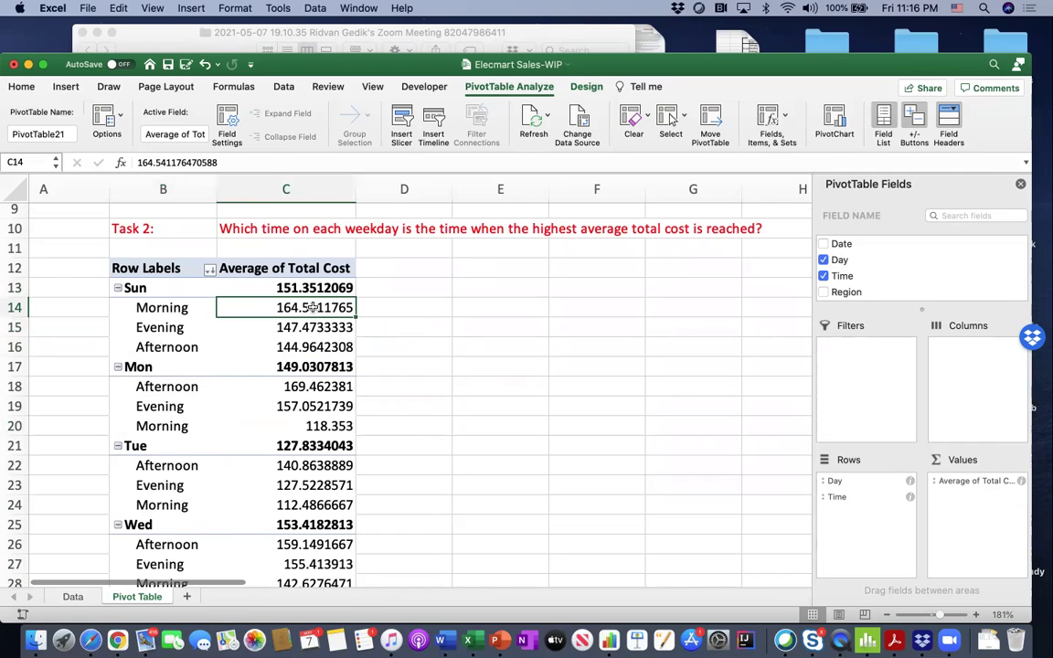
left_click(169, 308)
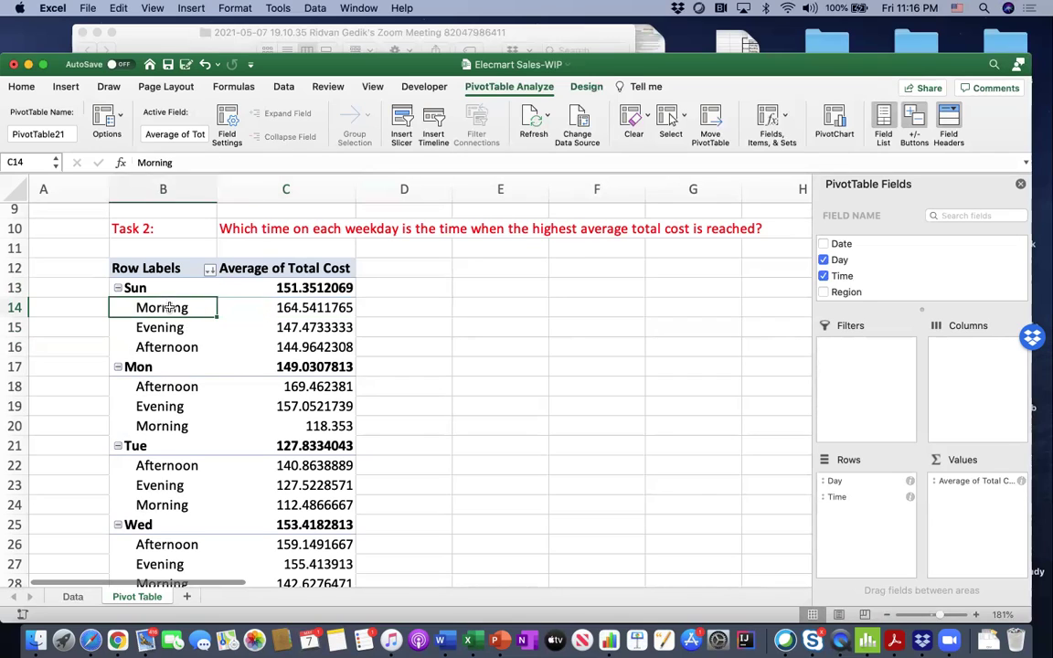
left_click_drag(169, 308, 269, 340)
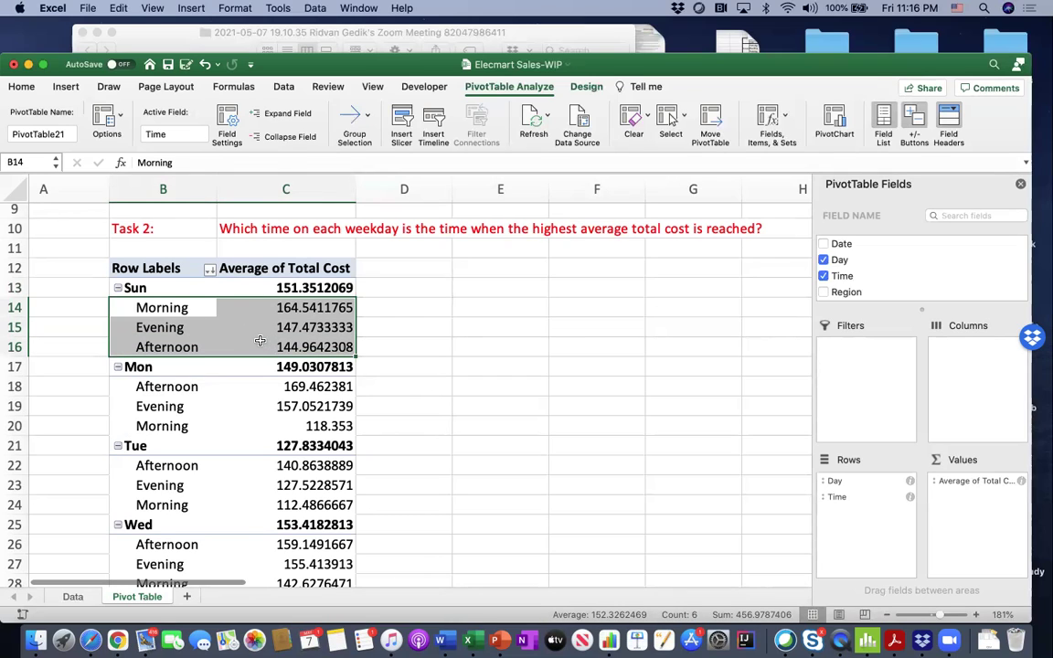
left_click(240, 327)
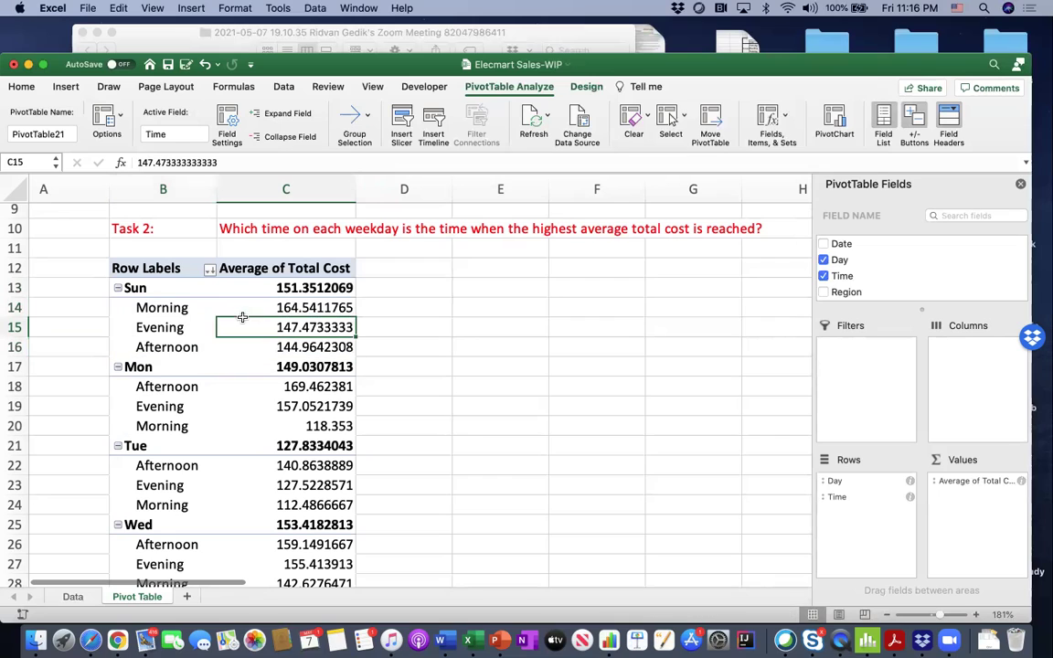
Step: Filter the Task 2 PivotTable's Time field by value to the Top 1 item for each weekday
left_click(289, 308)
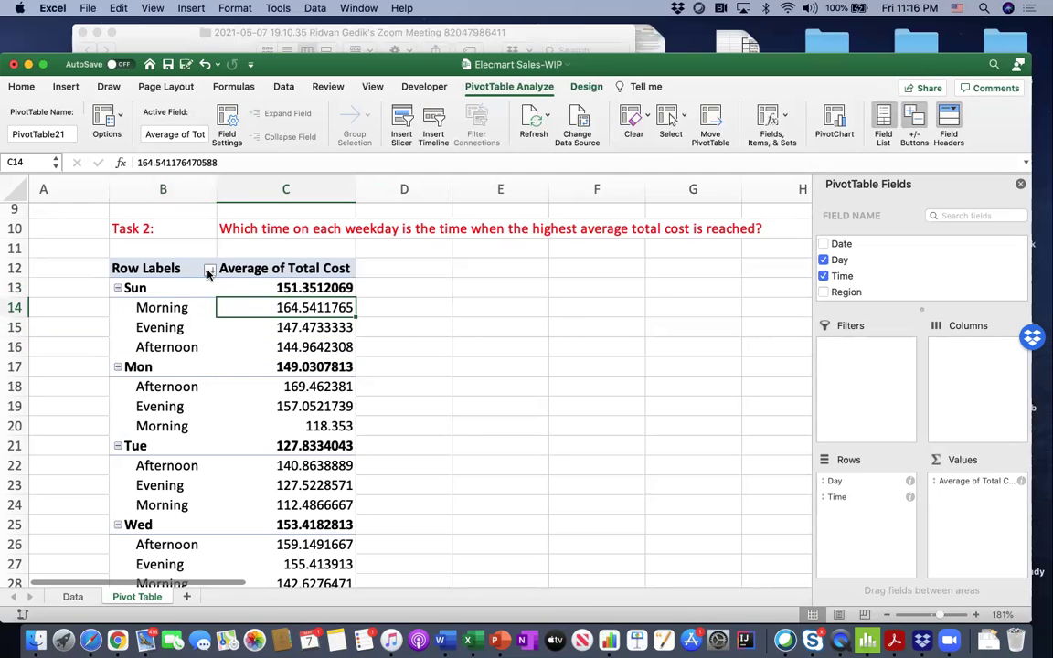
left_click(210, 272)
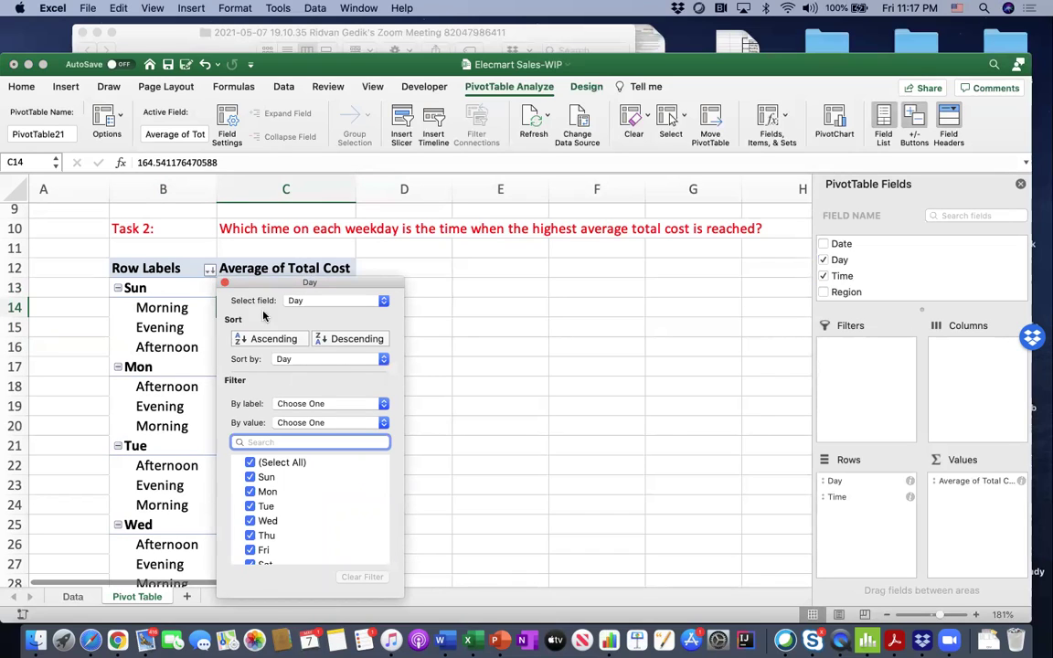
left_click_drag(262, 286, 412, 277)
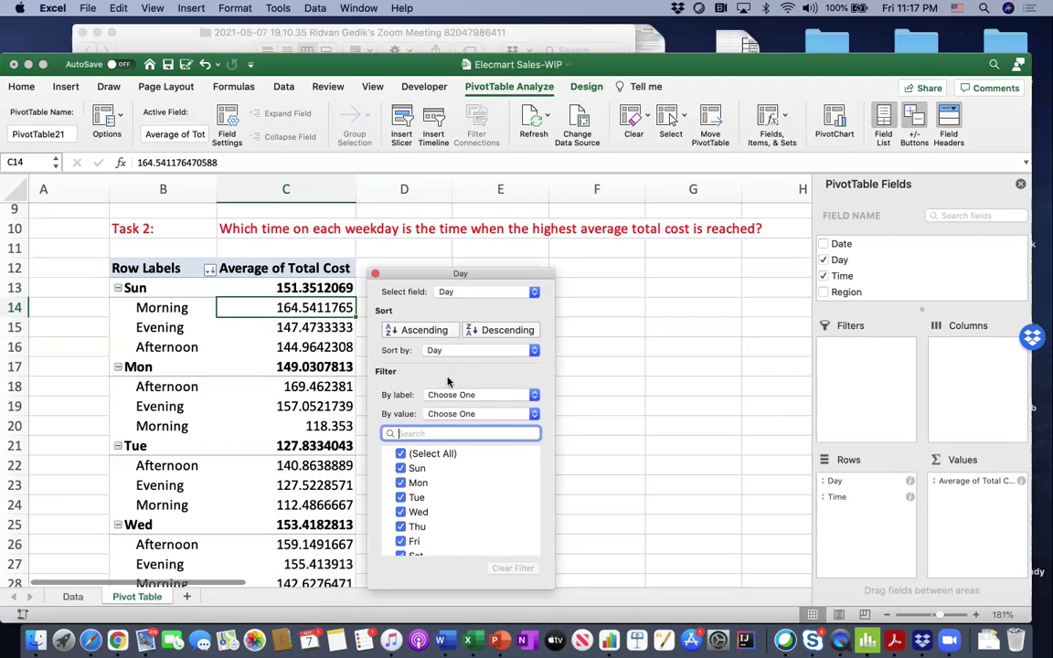
left_click(457, 292)
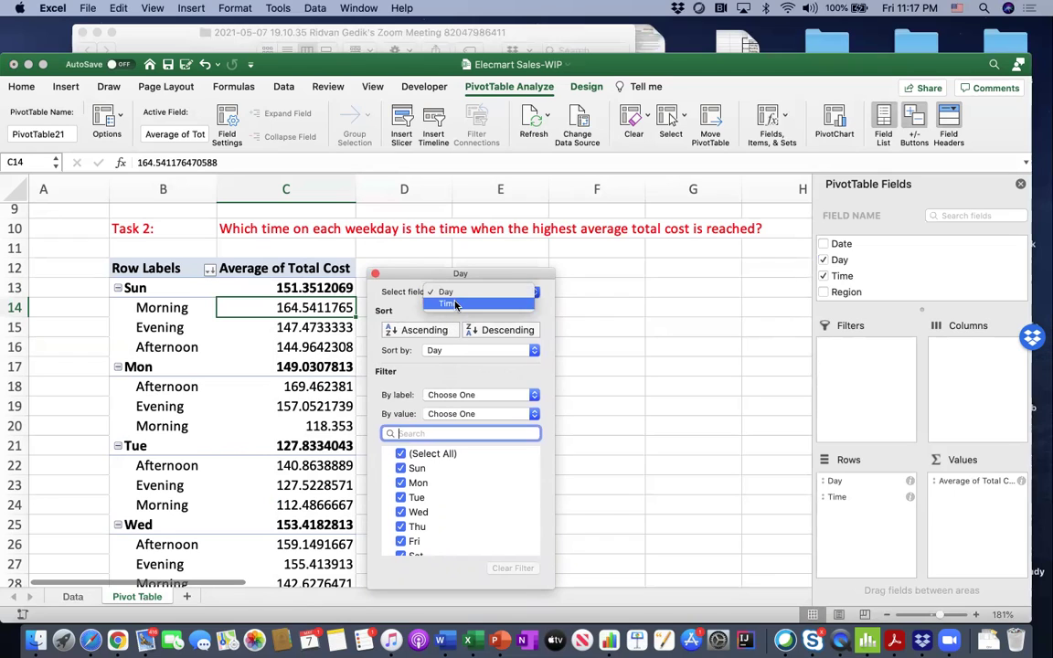
left_click(448, 303)
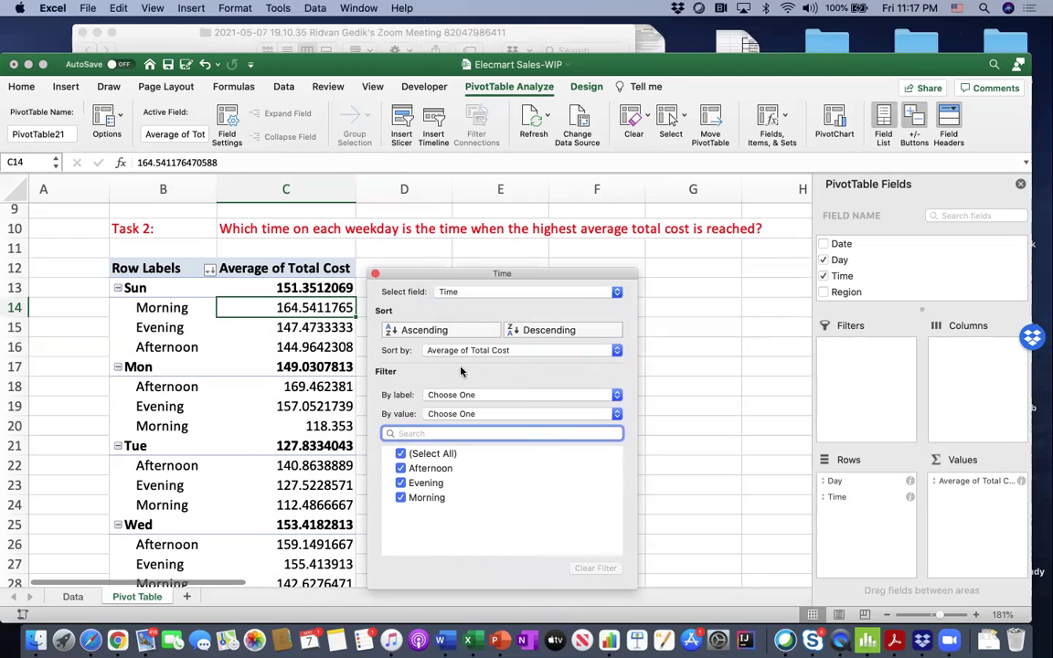
left_click(460, 415)
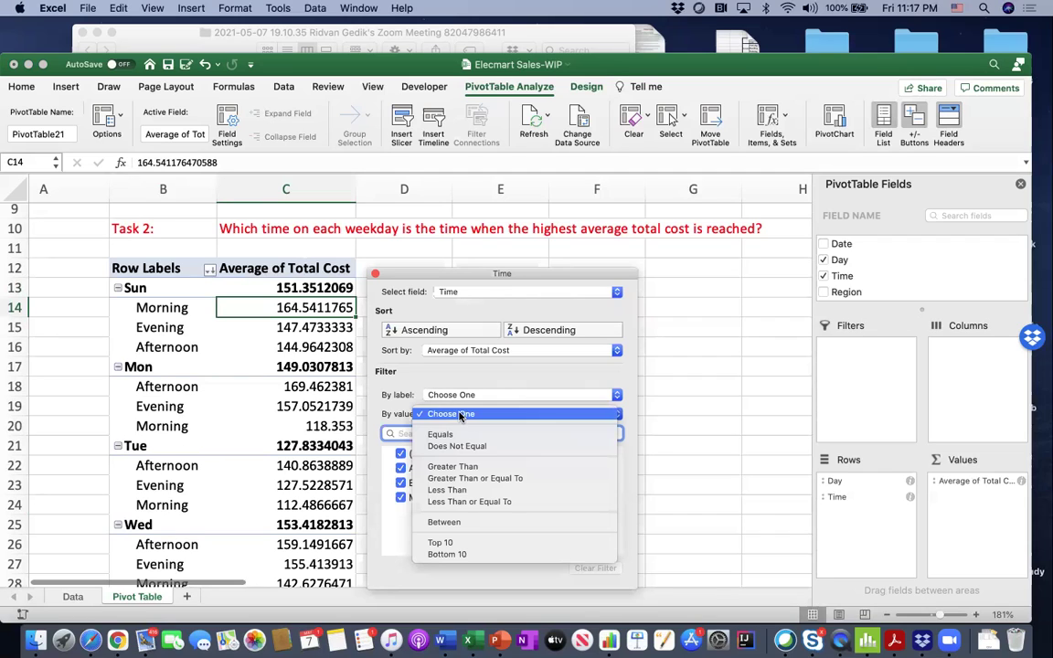
left_click(459, 543)
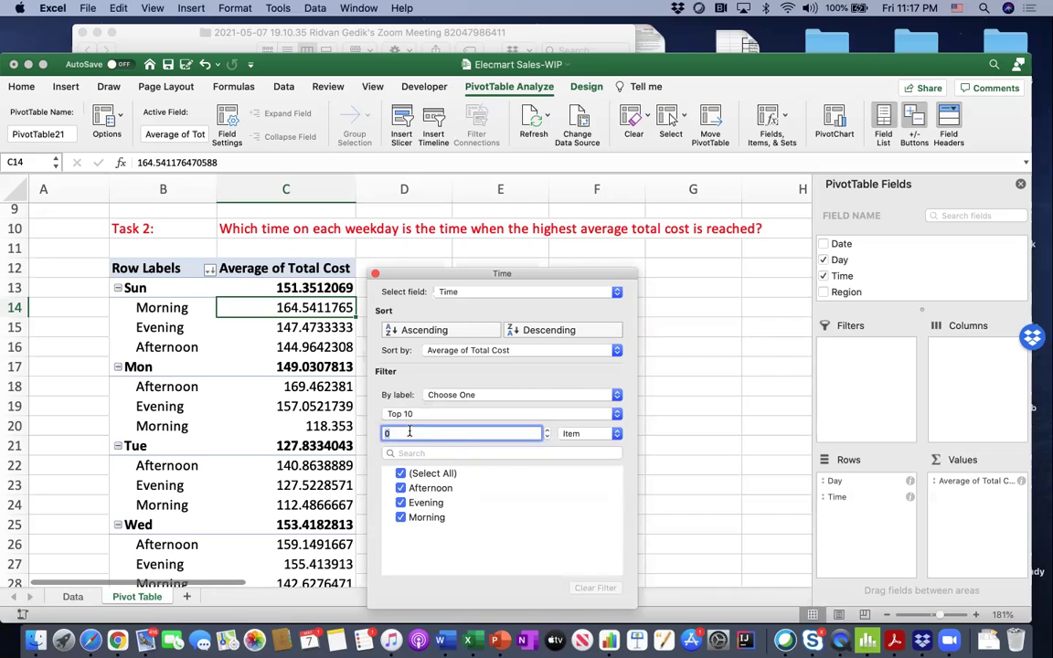
type("1")
key("Return")
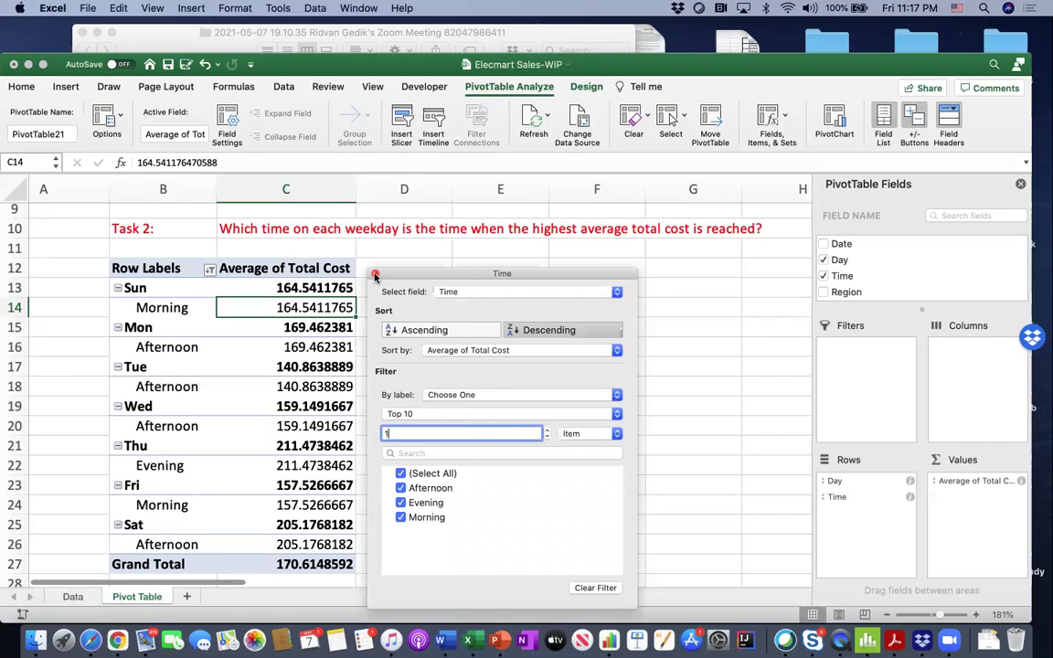
left_click(374, 274)
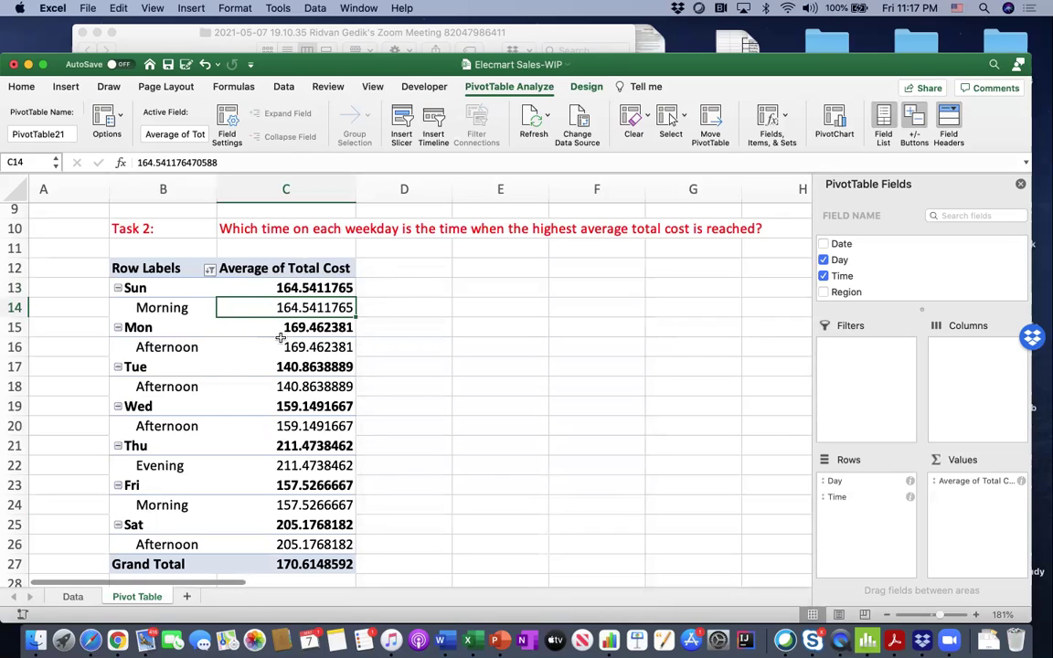
Step: Examine the filtered Task 2 PivotTable for each weekday's time with the highest average total cost
scroll(298, 351, "down", 1)
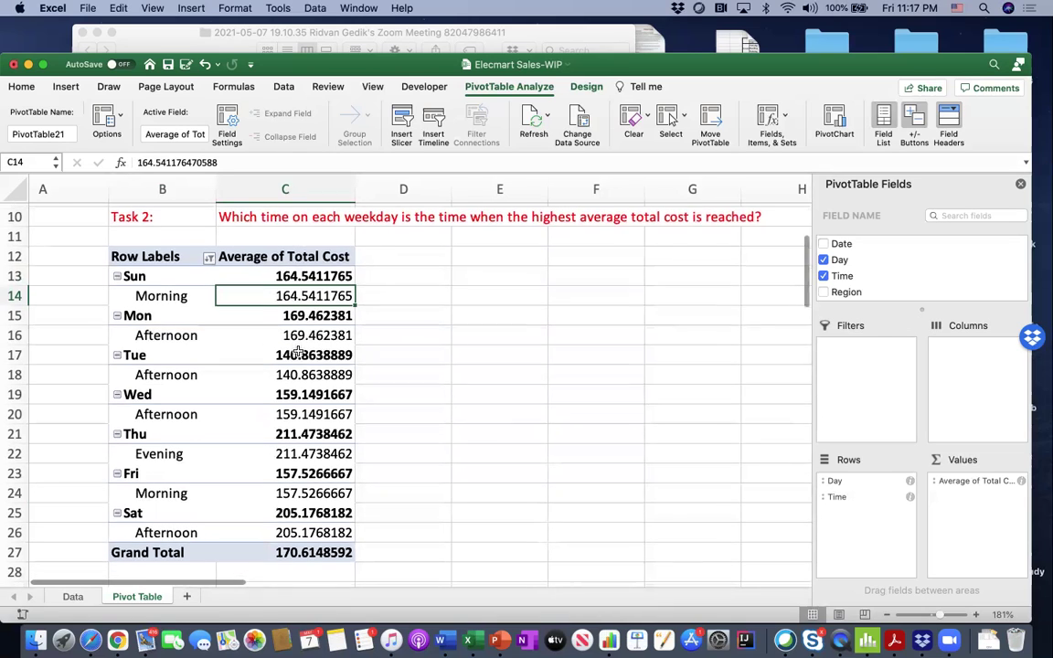
scroll(298, 352, "down", 2)
scroll(298, 352, "up", 3)
scroll(298, 352, "down", 4)
scroll(298, 352, "up", 2)
scroll(298, 350, "down", 15)
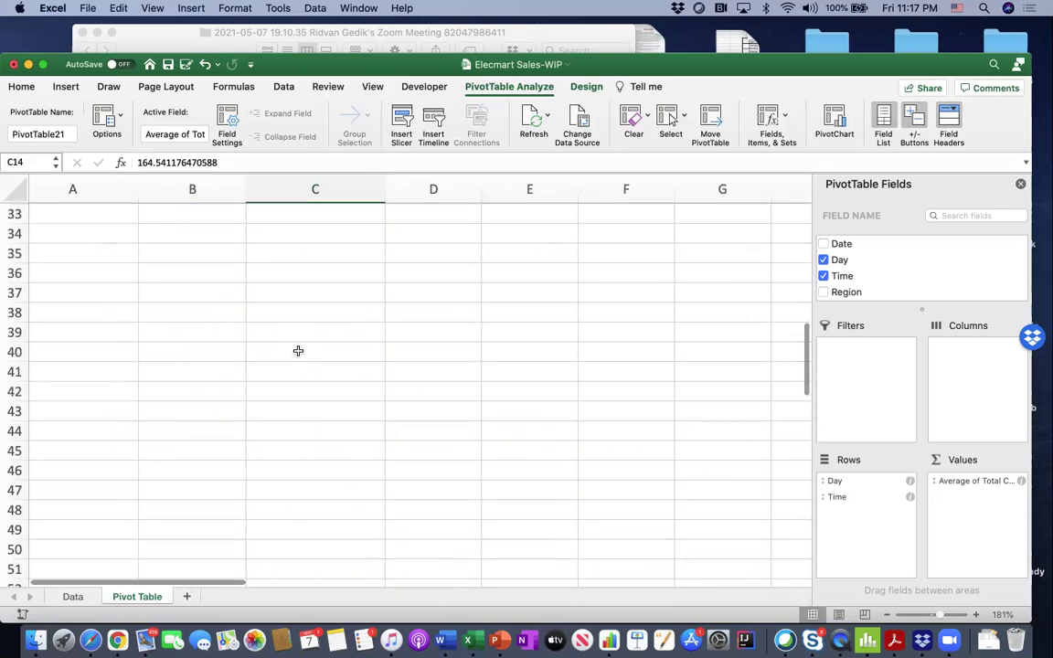
scroll(298, 350, "up", 3)
scroll(298, 351, "up", 9)
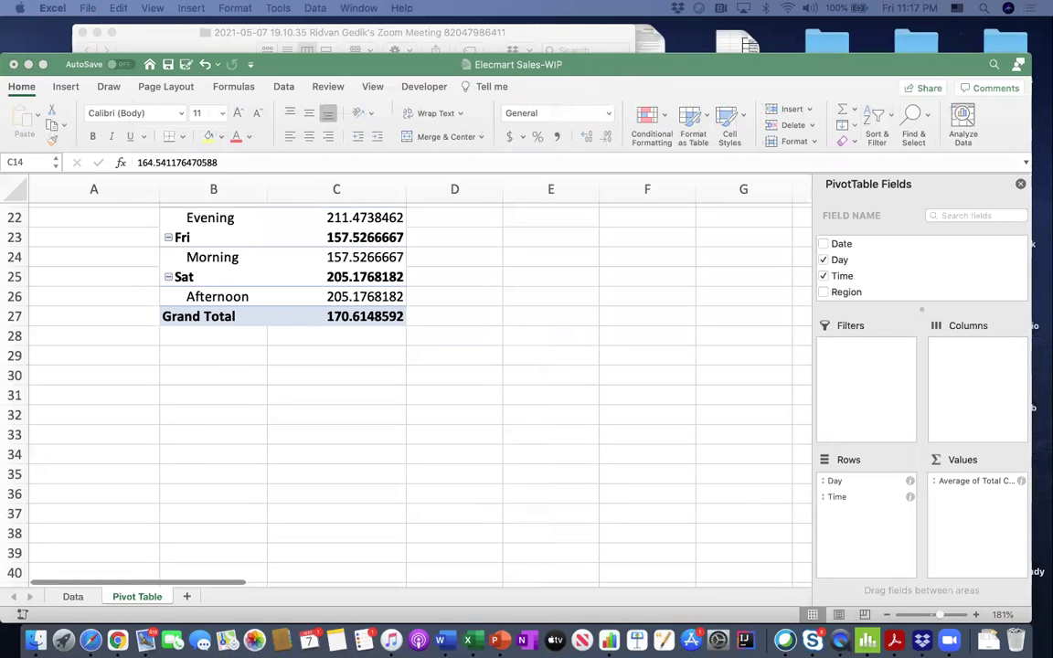
Step: Paste the Task 3 heading and its question about when average high cost items peak into B29:C29, below the Task 2 PivotTable
key("super+c")
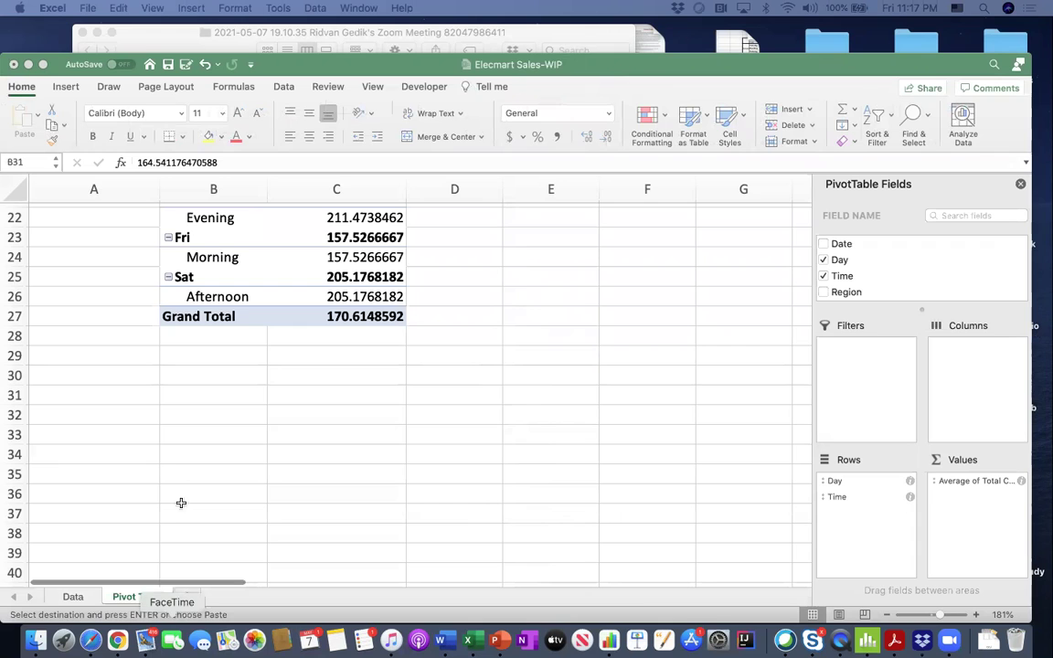
scroll(188, 489, "up", 6)
left_click(188, 490)
scroll(188, 490, "down", 4)
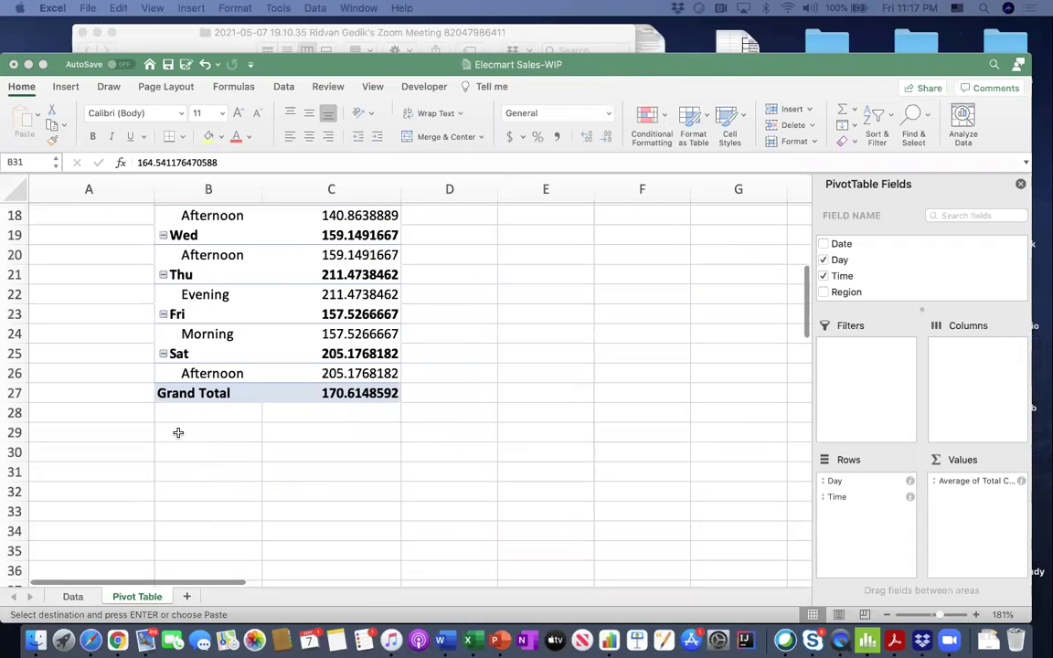
left_click(196, 442)
key("super+v")
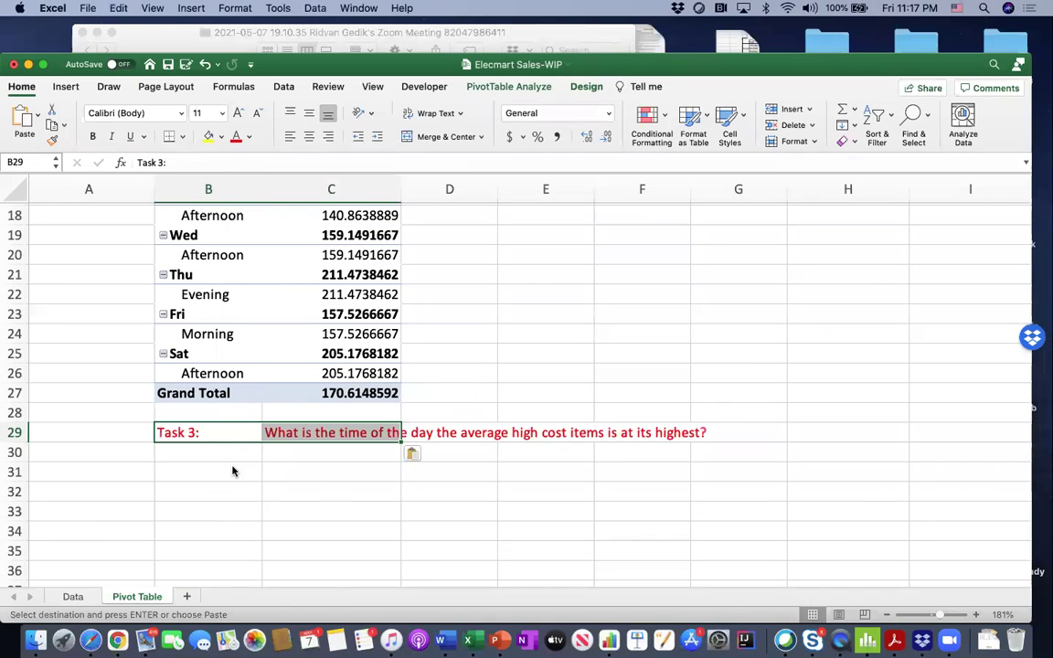
left_click(317, 452)
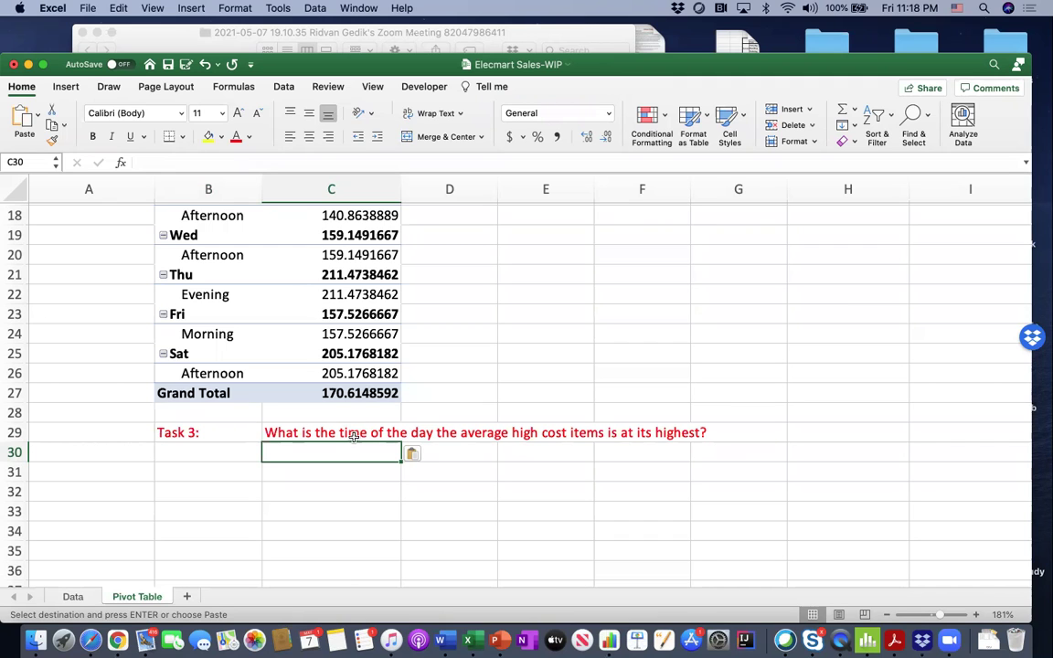
Step: Examine the High Item column on the Data sheet to identify the field needed for Task 3
left_click(86, 595)
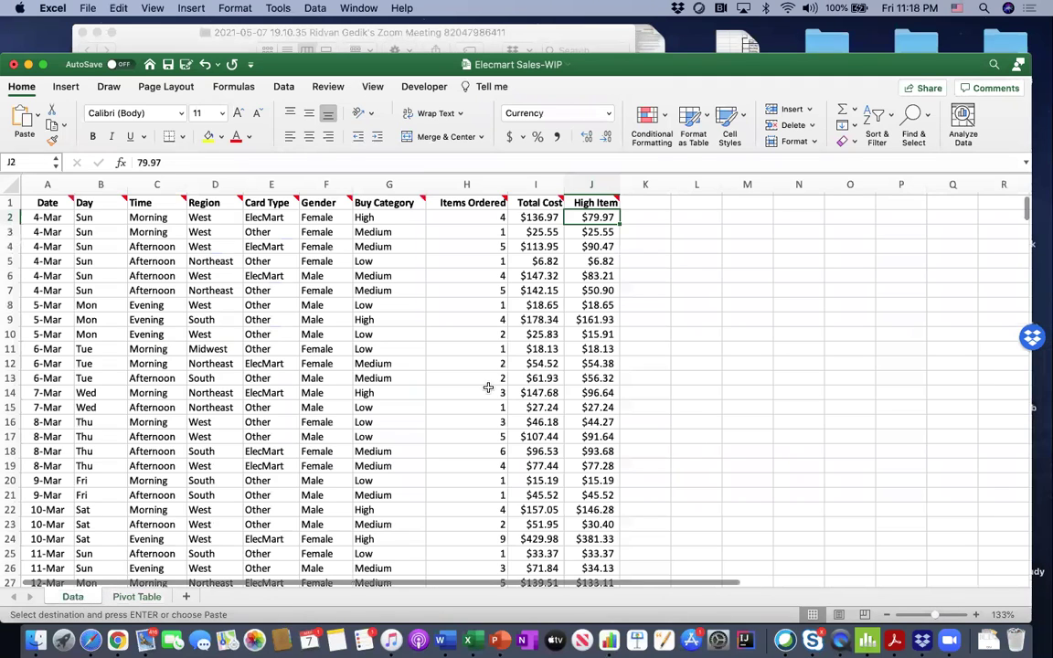
left_click(599, 260)
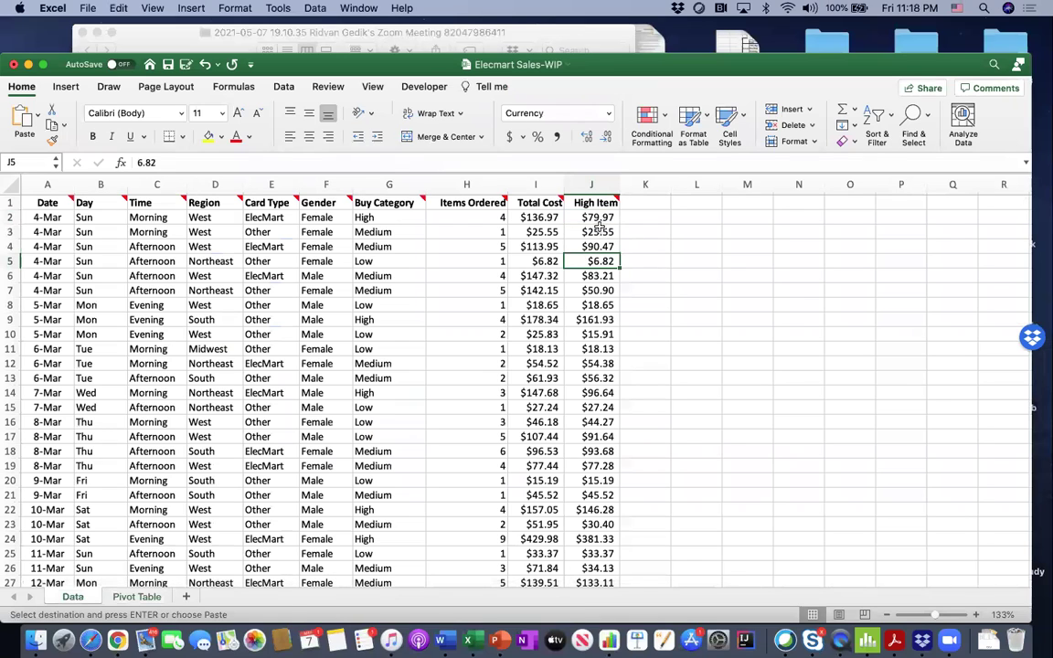
left_click(594, 219)
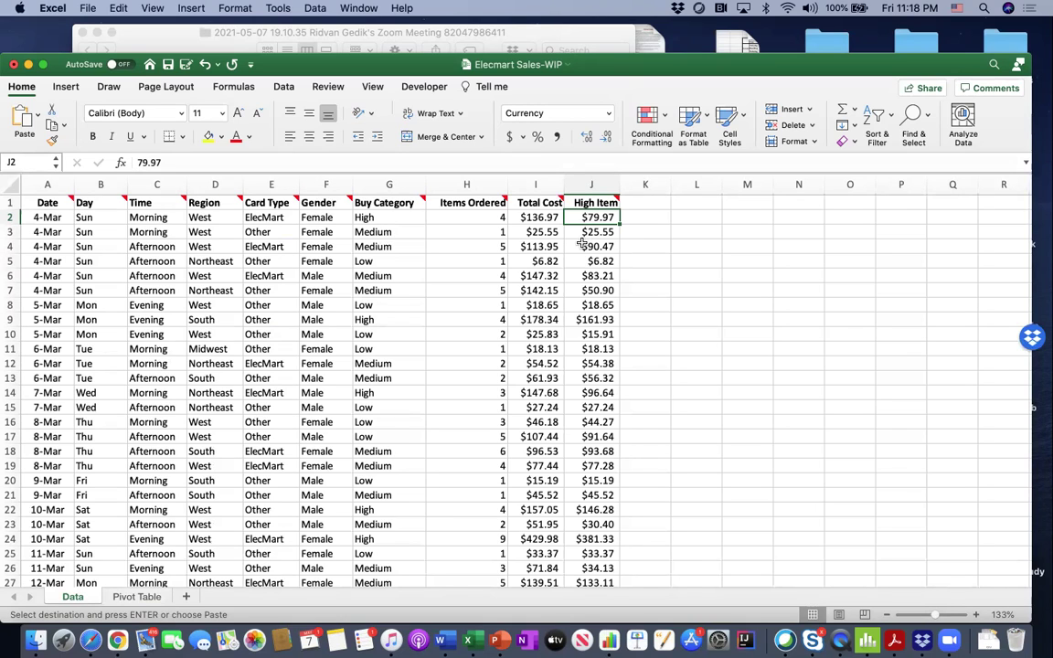
Step: Copy the Task 1 PivotTable from B4:C8 on the Pivot Table sheet to B31 under the Task 3 question
left_click(123, 597)
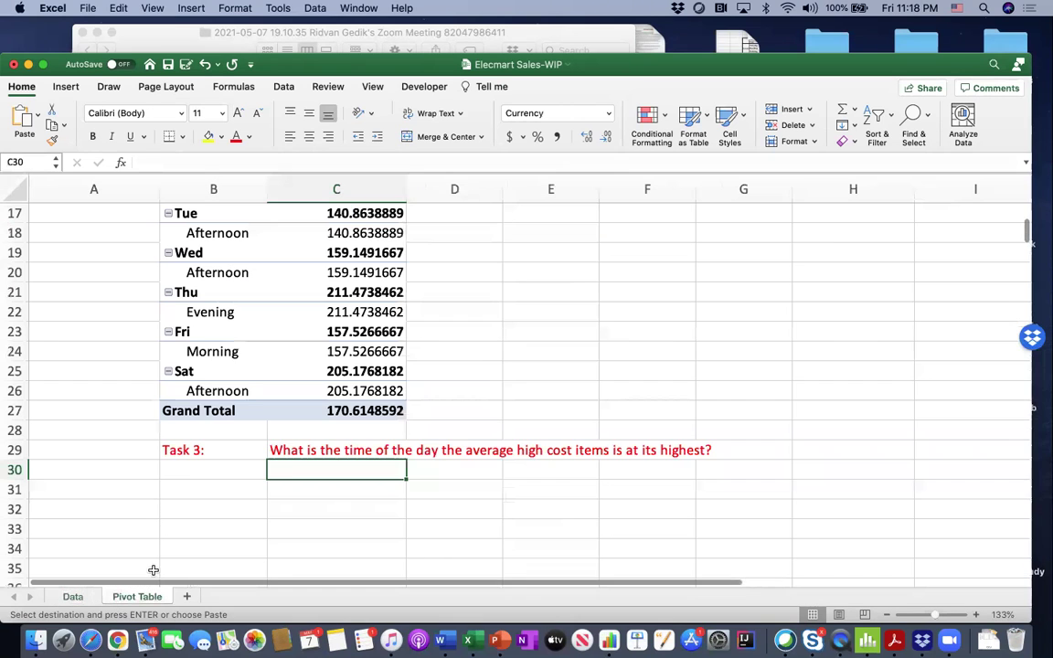
scroll(169, 473, "up", 8)
left_click_drag(206, 272, 318, 350)
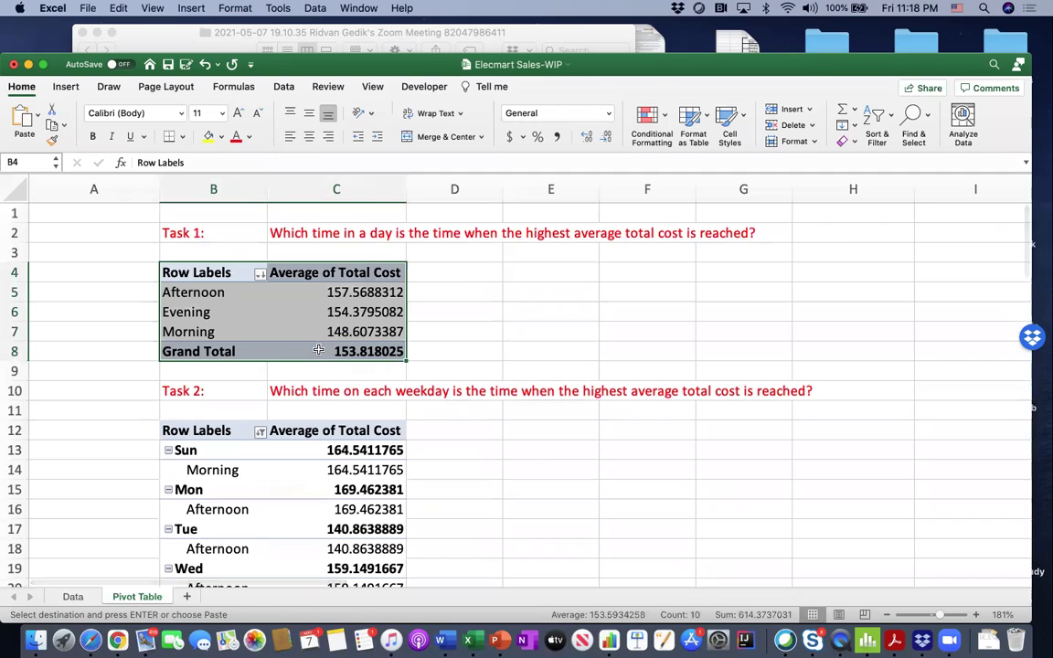
scroll(315, 403, "down", 10)
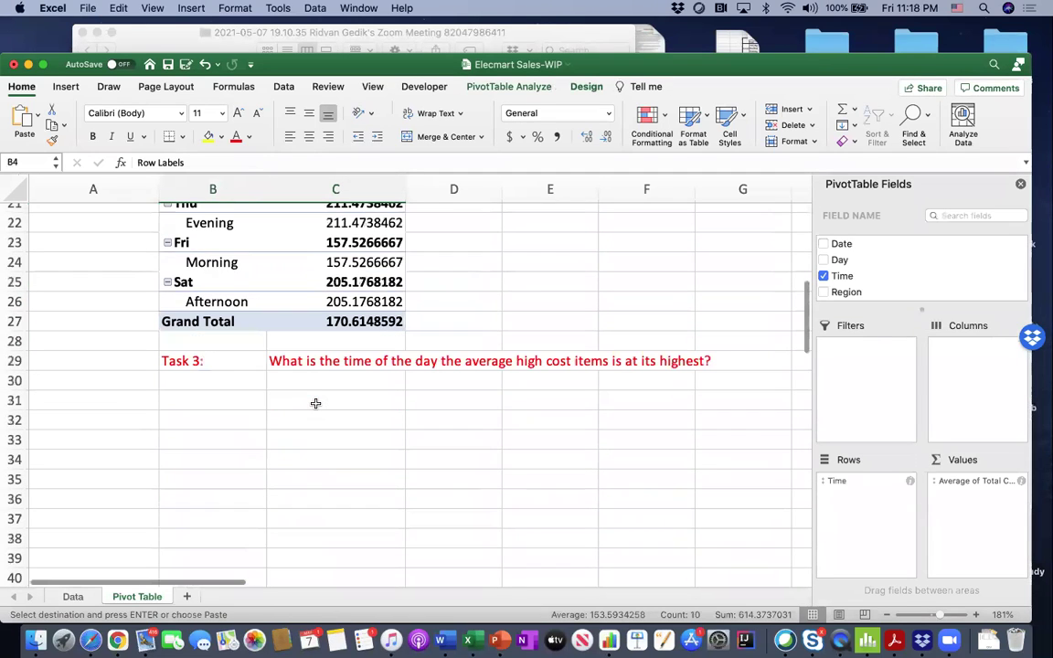
left_click(224, 401)
key("super+v")
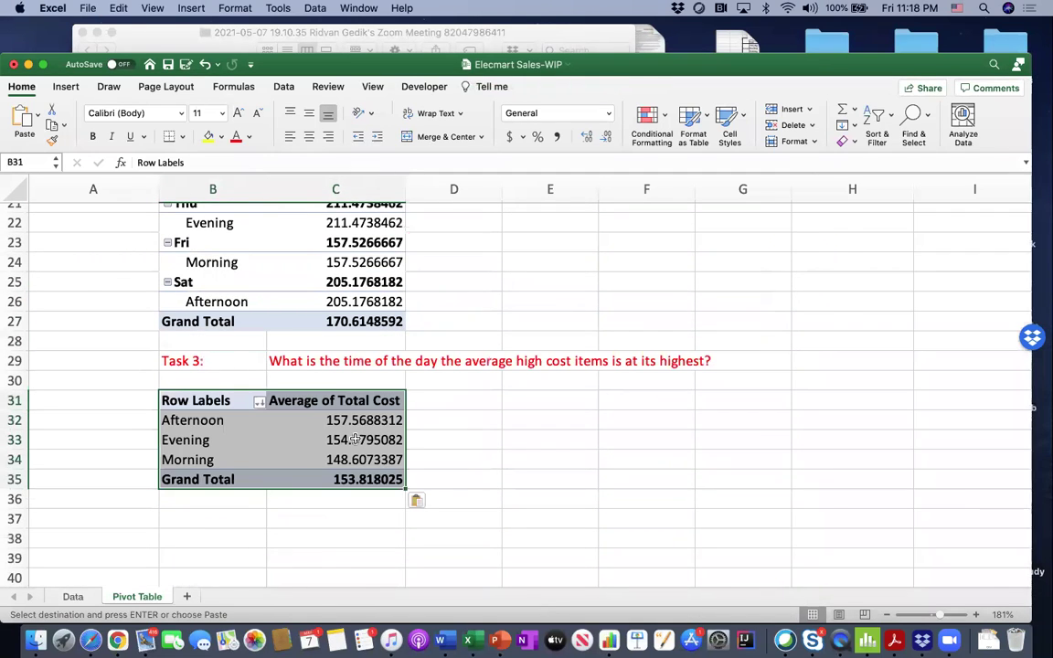
Step: Replace Total Cost with High Item as the value field of the Task 3 PivotTable
left_click(357, 400)
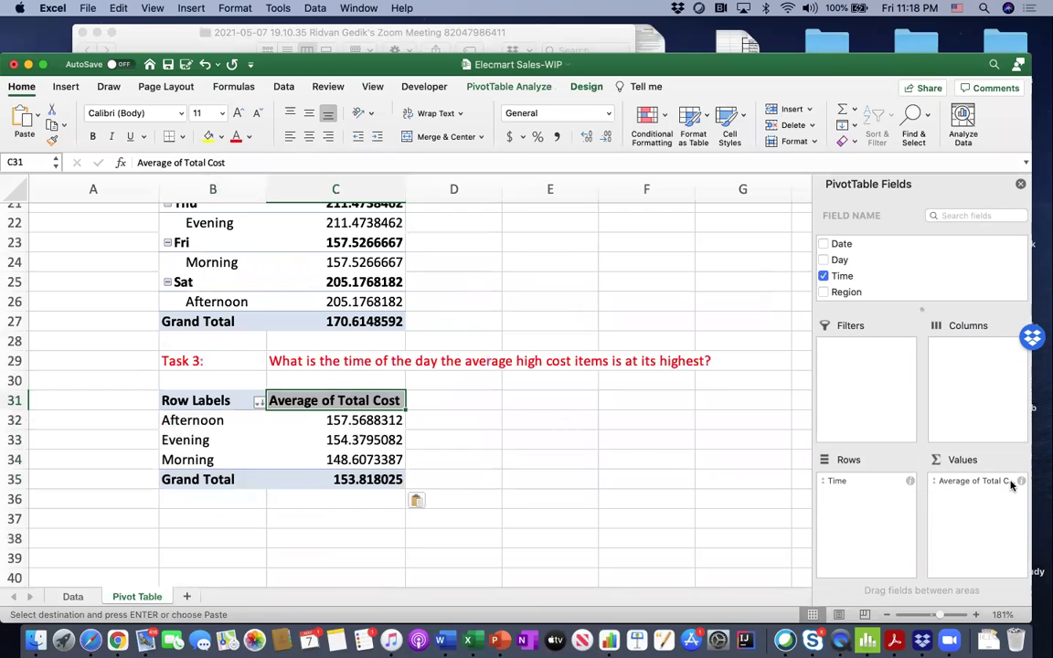
scroll(859, 272, "down", 5)
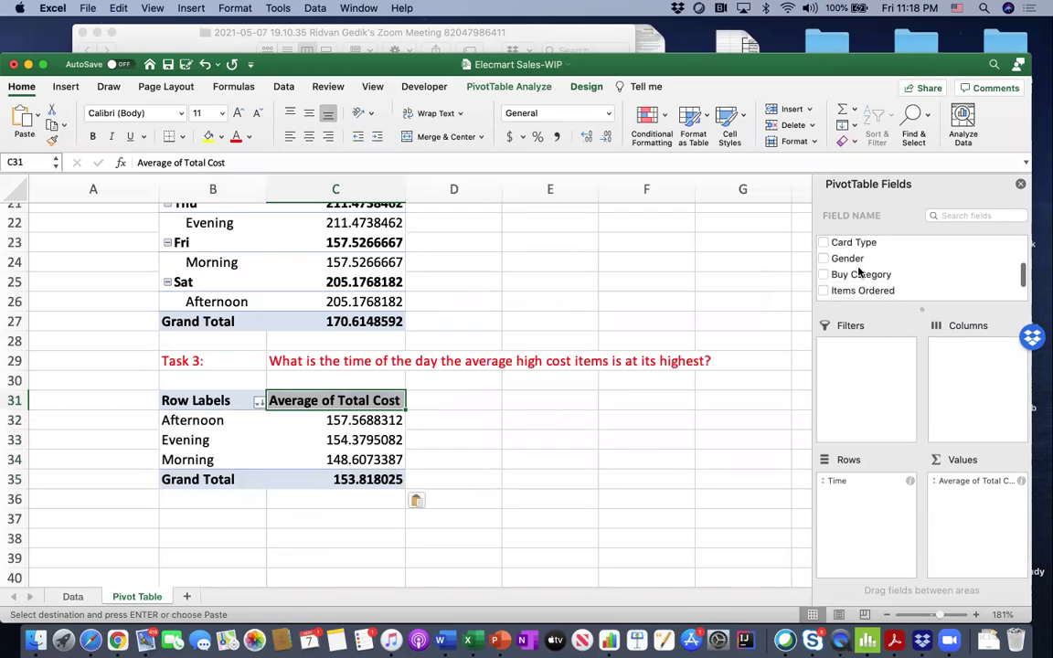
left_click(828, 280)
left_click(825, 278)
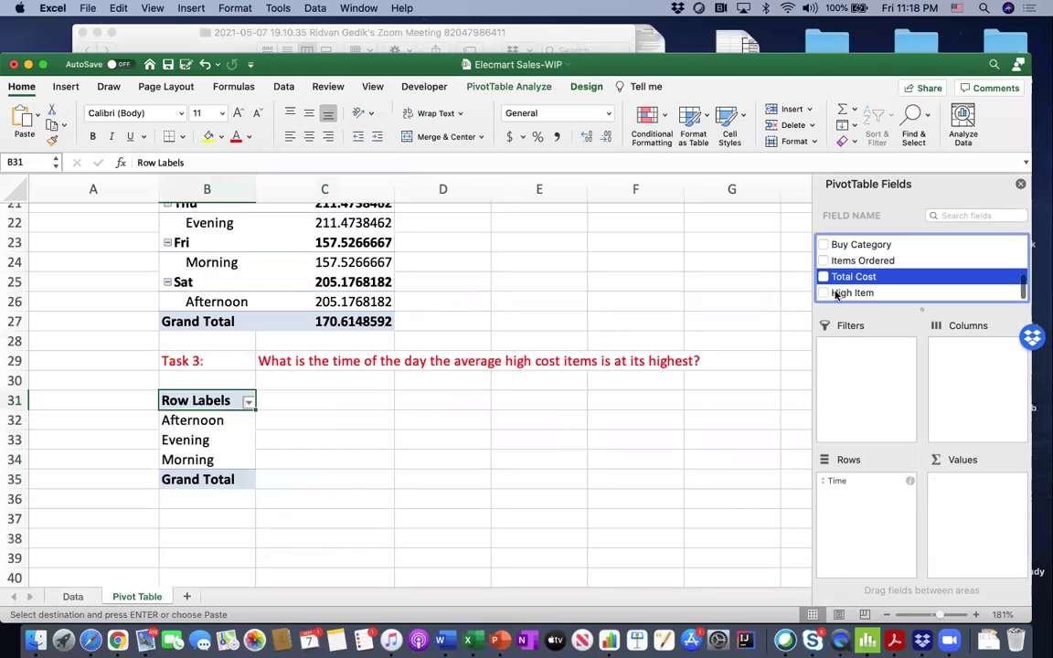
left_click(845, 294)
left_click_drag(842, 294, 964, 506)
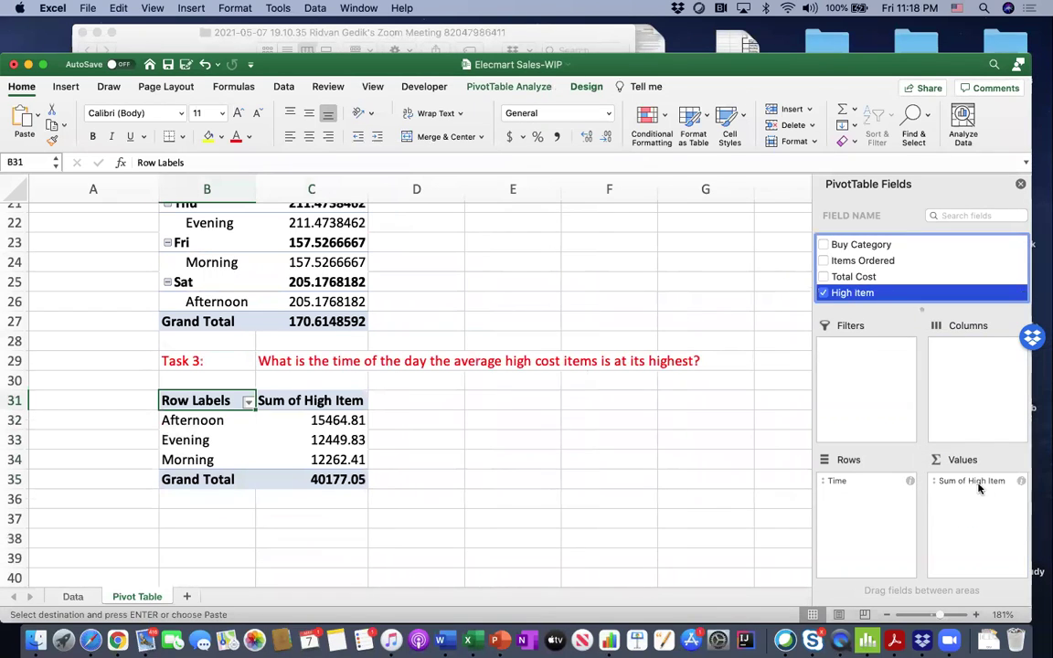
Step: Summarize the High Item values in the Task 3 PivotTable by Average
left_click(1021, 481)
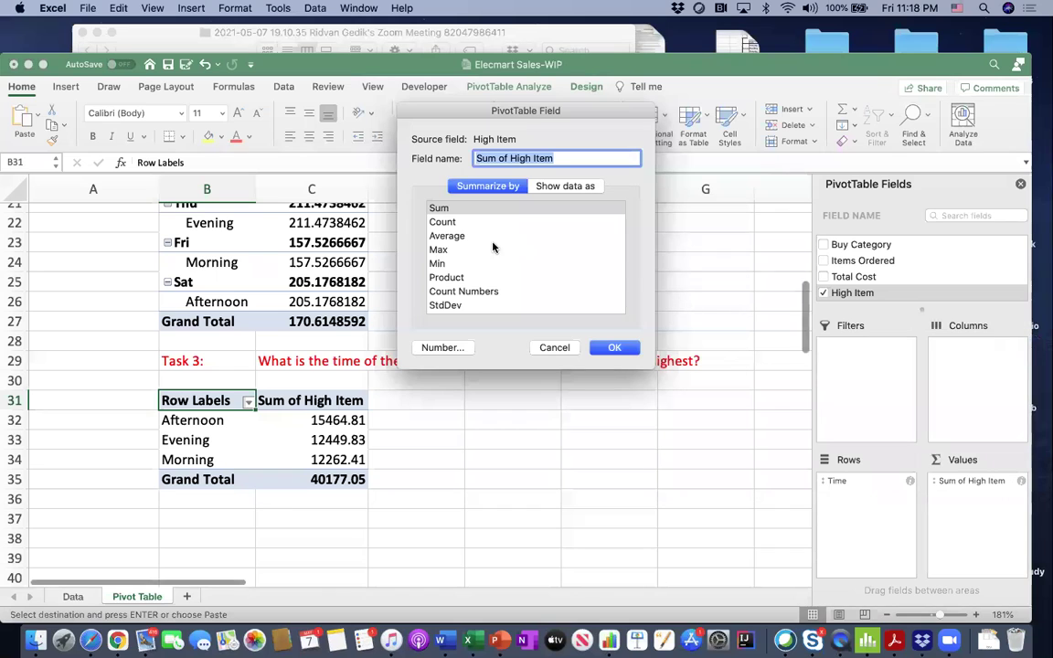
left_click(450, 237)
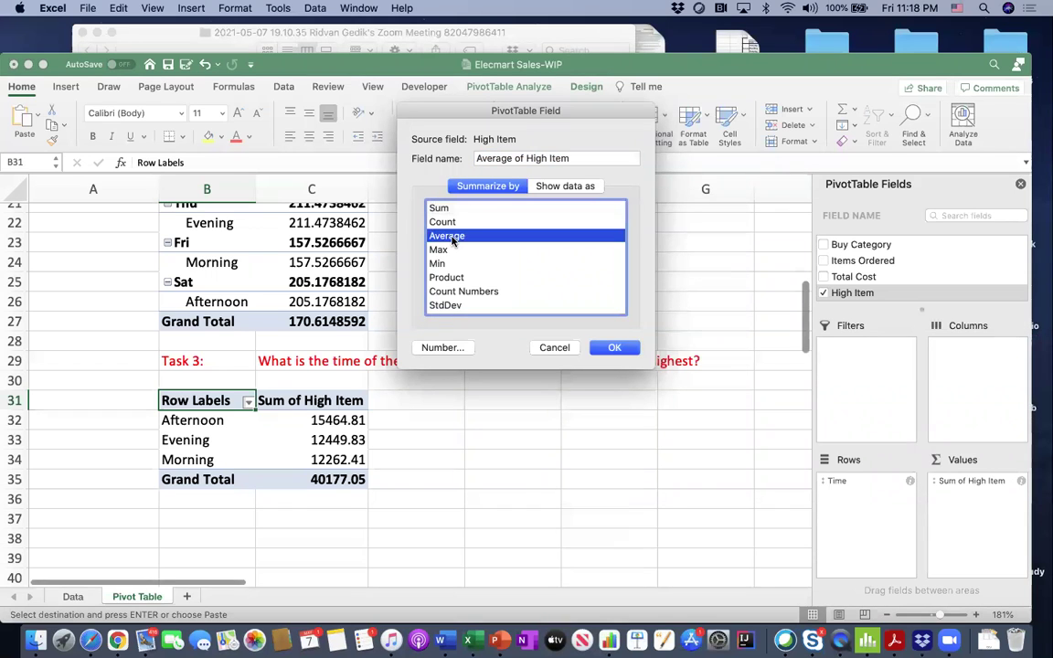
left_click(615, 348)
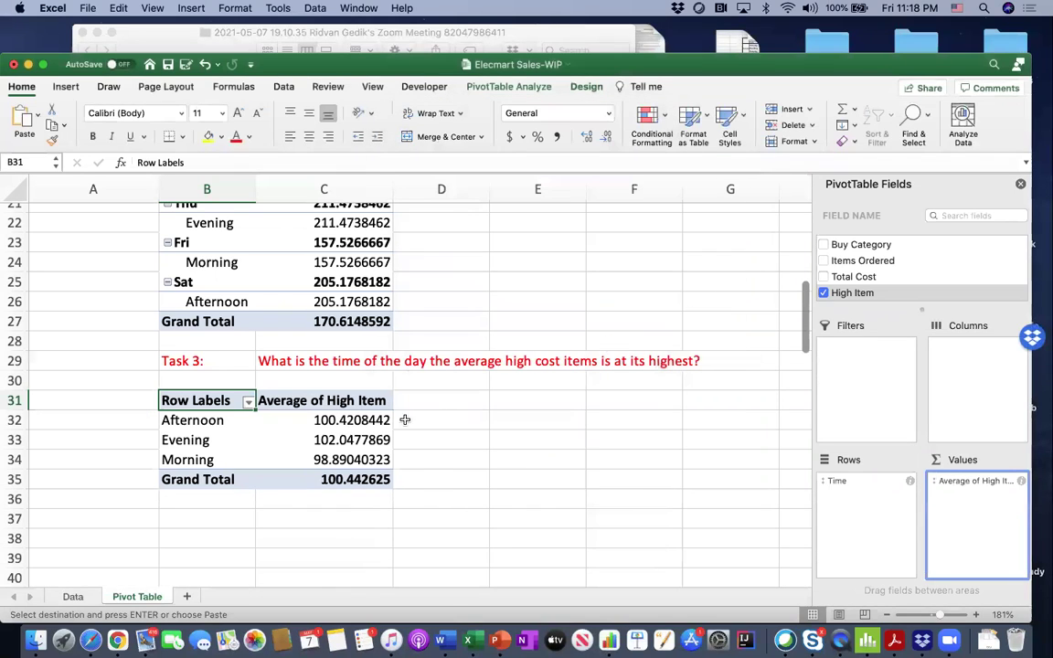
Step: Compare the times in the Task 3 PivotTable and sort them by average High Item from largest to smallest
left_click(496, 366)
left_click(215, 422)
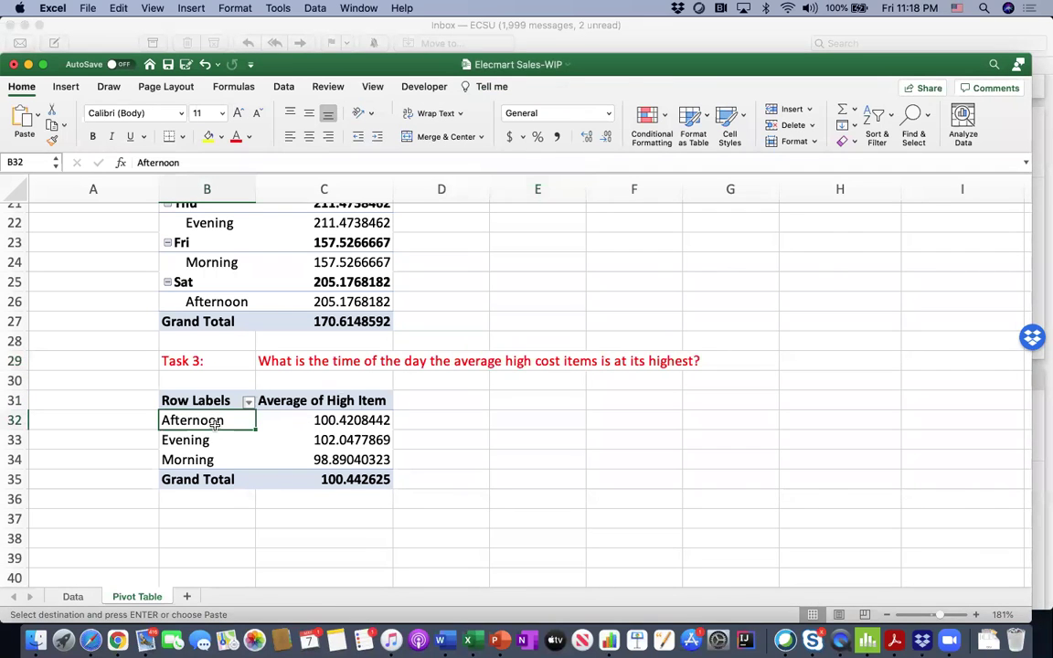
left_click(221, 442)
left_click_drag(219, 442, 333, 438)
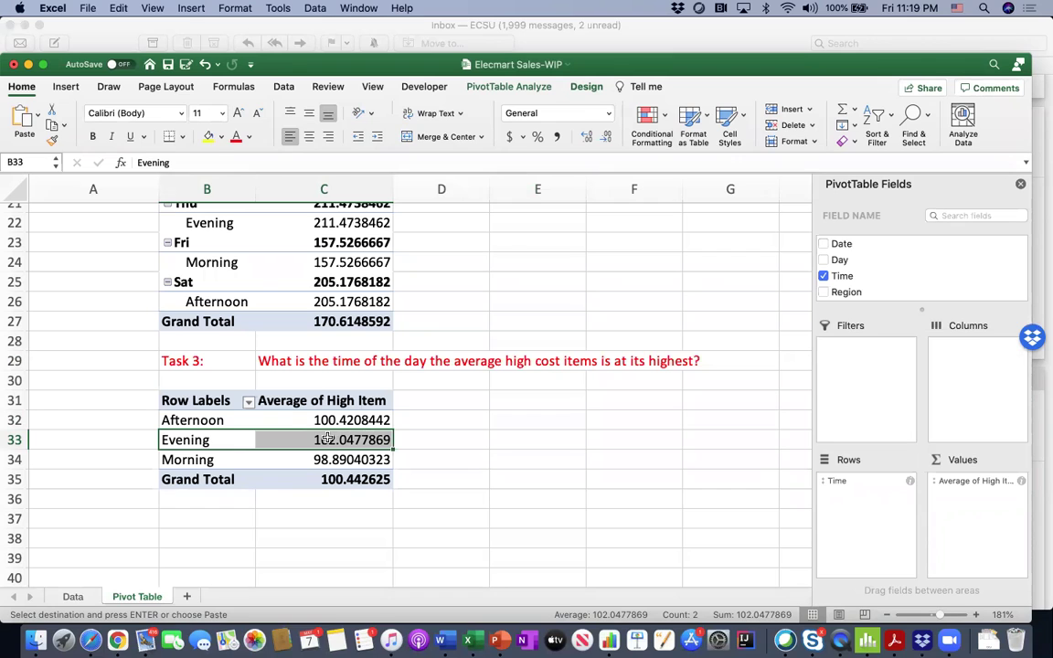
left_click(316, 421)
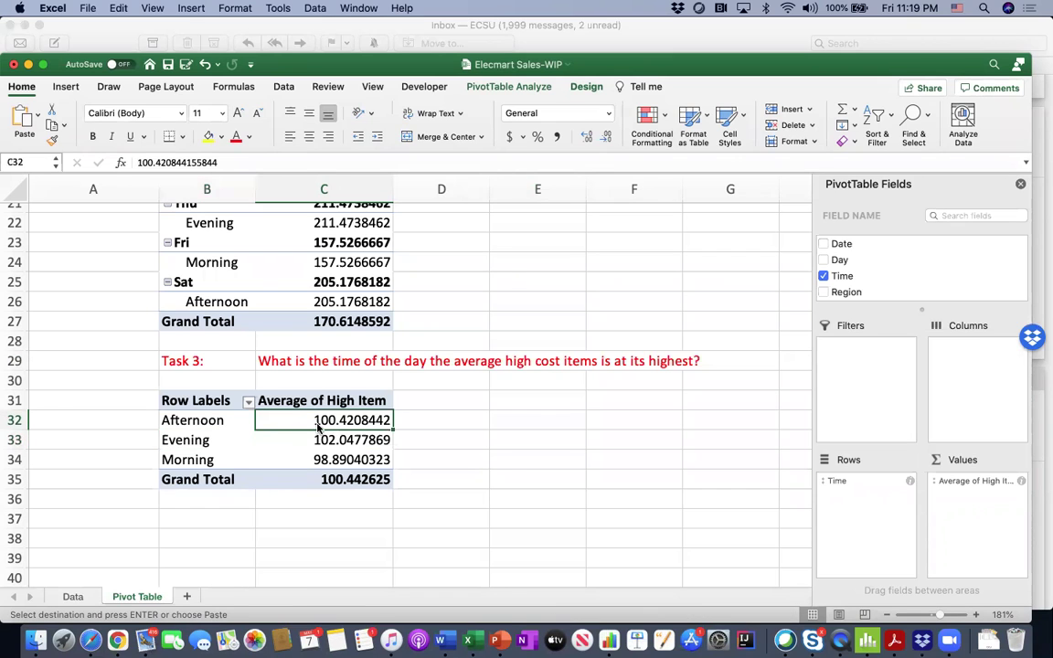
right_click(318, 426)
mouse_move(404, 356)
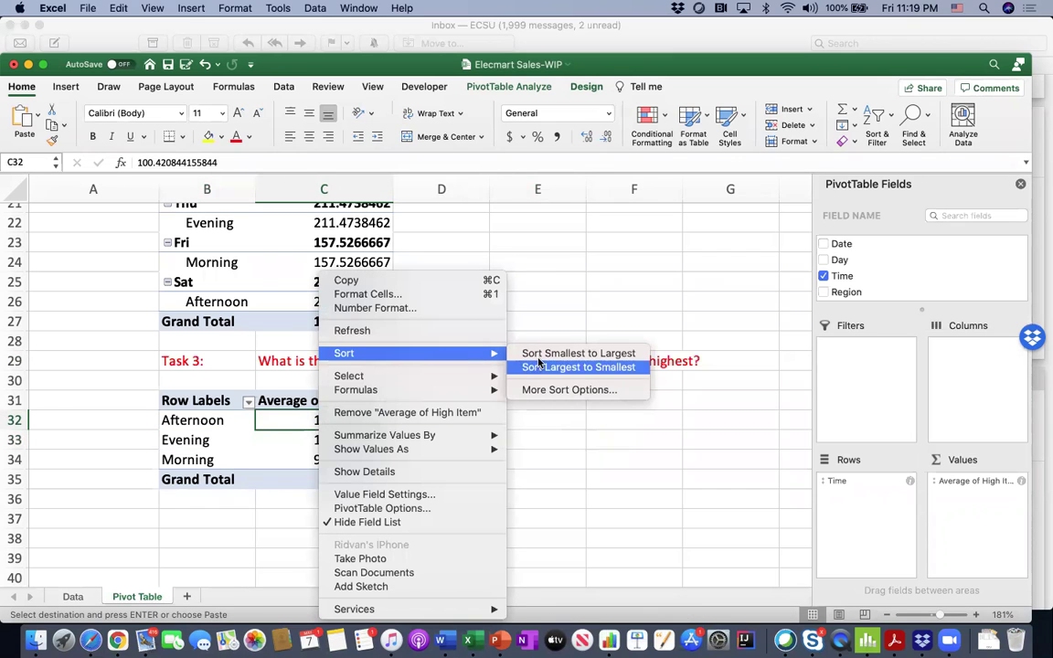
left_click(541, 366)
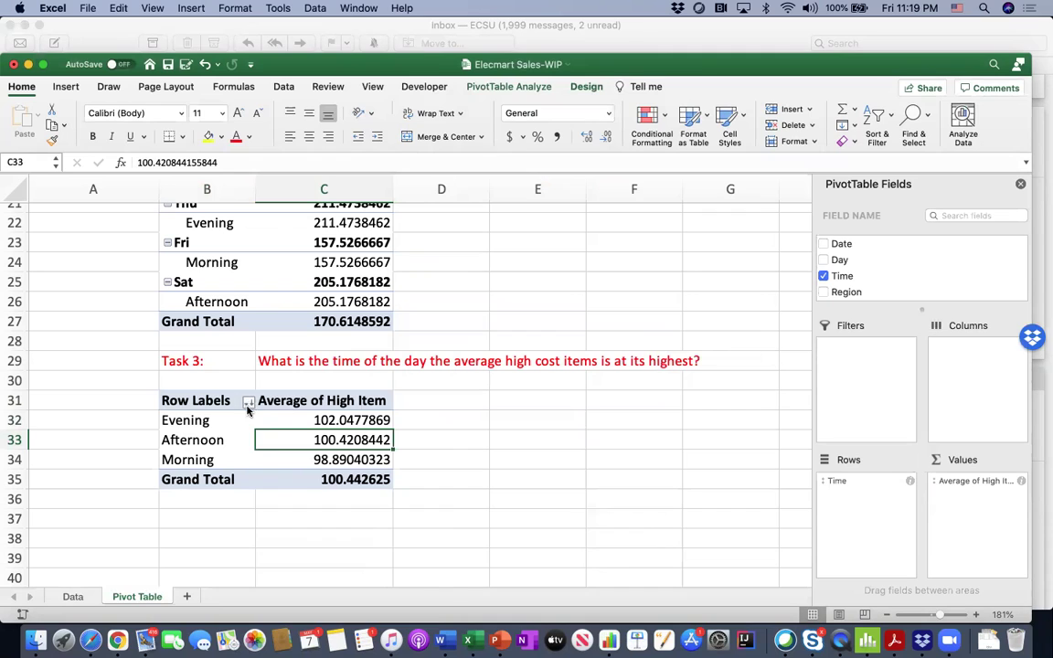
Step: Sort the Task 3 PivotTable by Time in descending order and filter it by value to the top 1 item
left_click(248, 403)
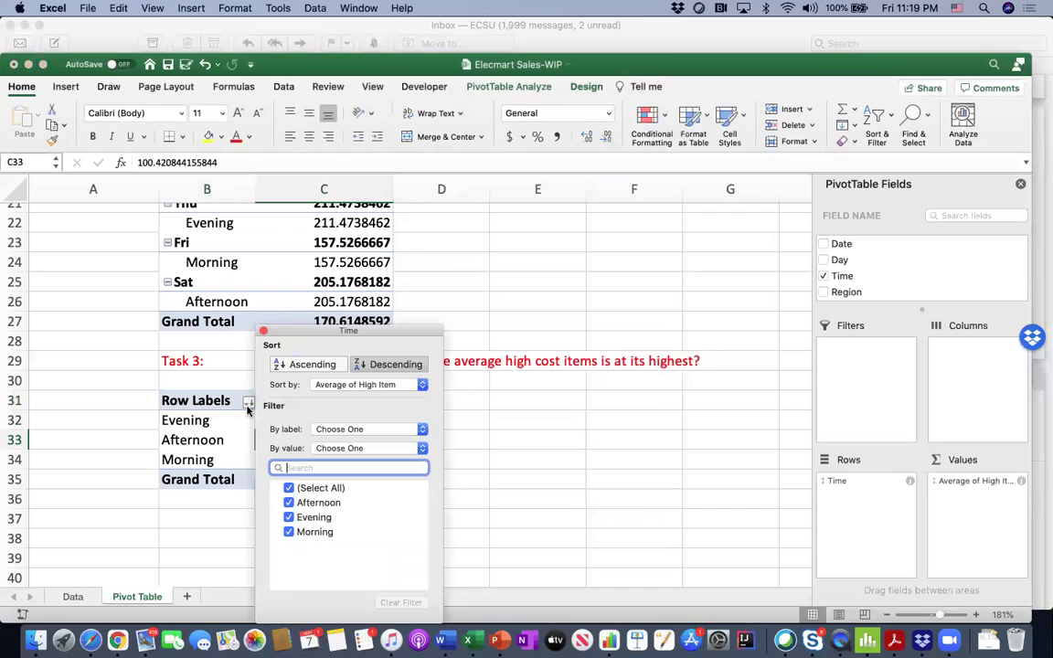
left_click(353, 385)
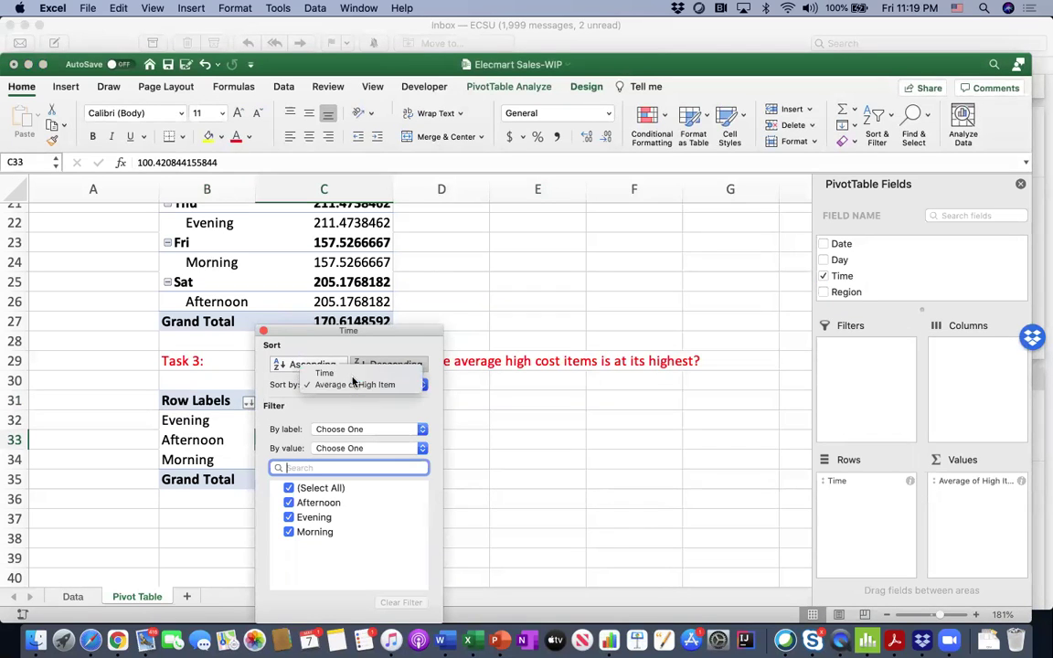
left_click(352, 368)
left_click(353, 449)
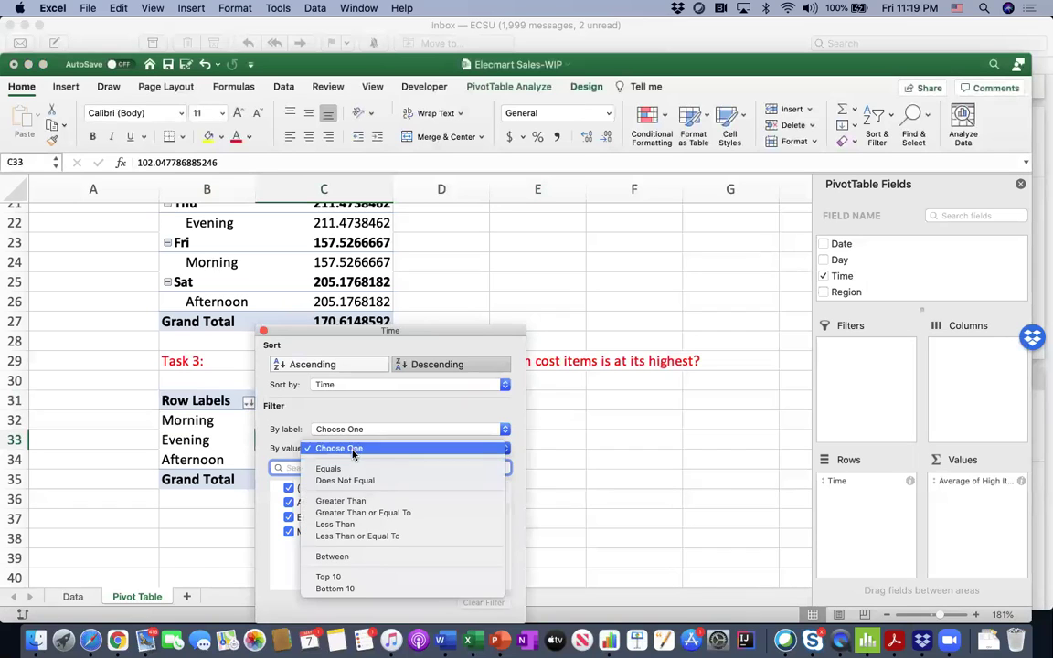
left_click(343, 577)
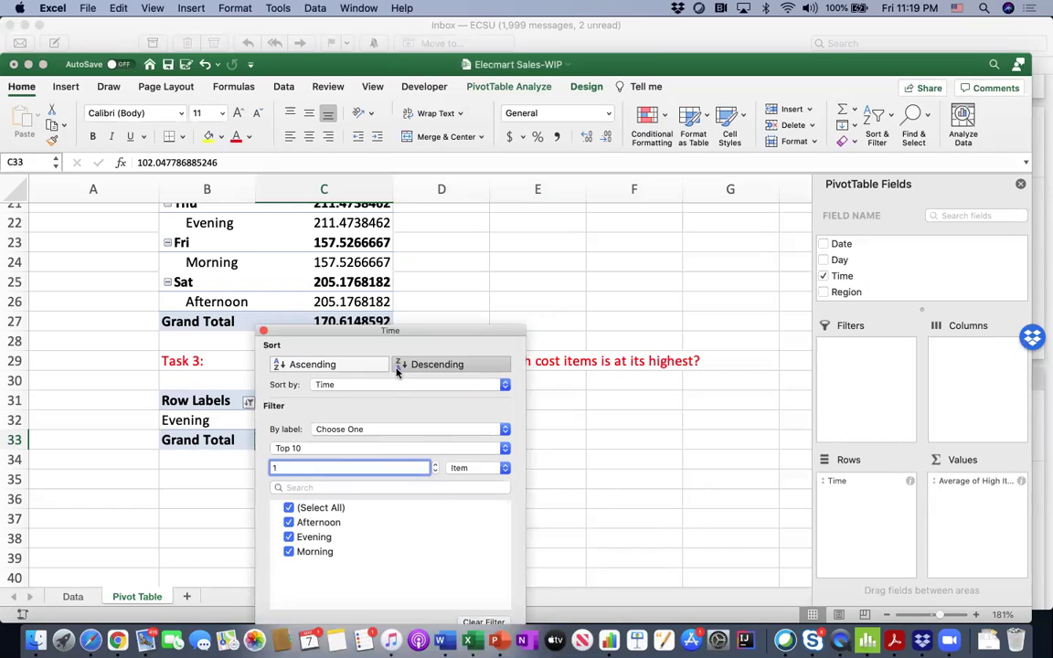
left_click(263, 331)
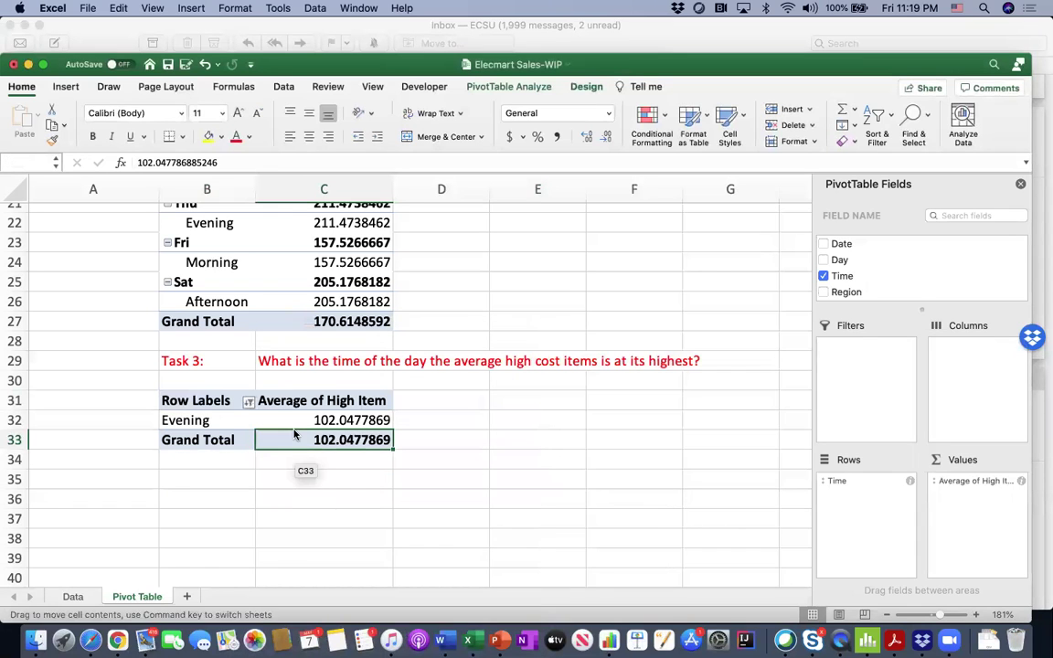
Step: Clear the top-item value filter from the Time row labels of the Task 3 PivotTable
left_click(247, 403)
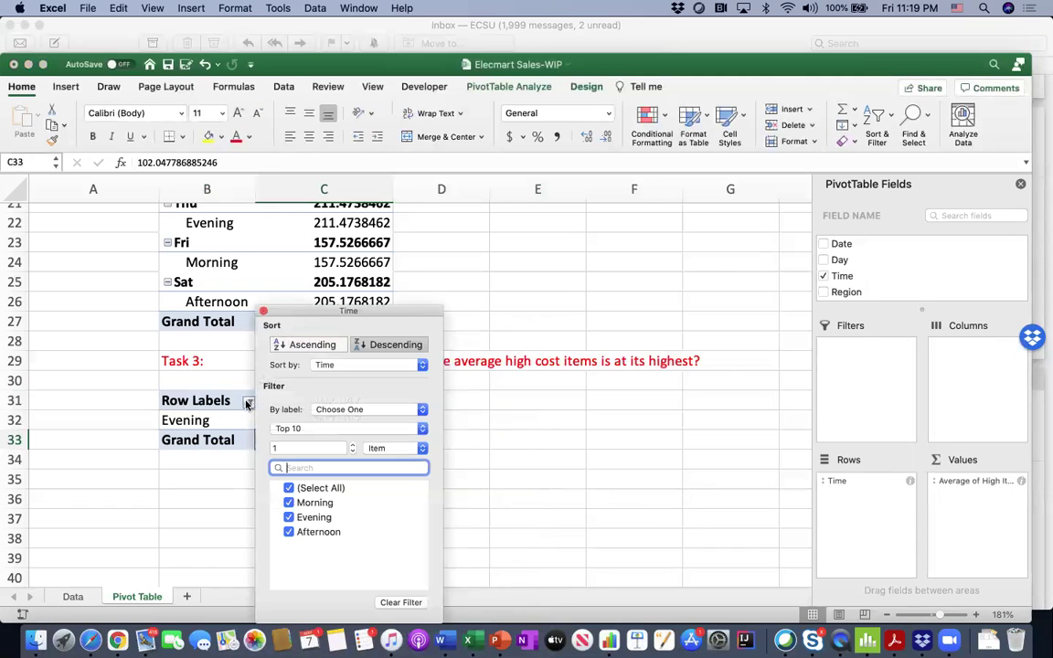
left_click(325, 428)
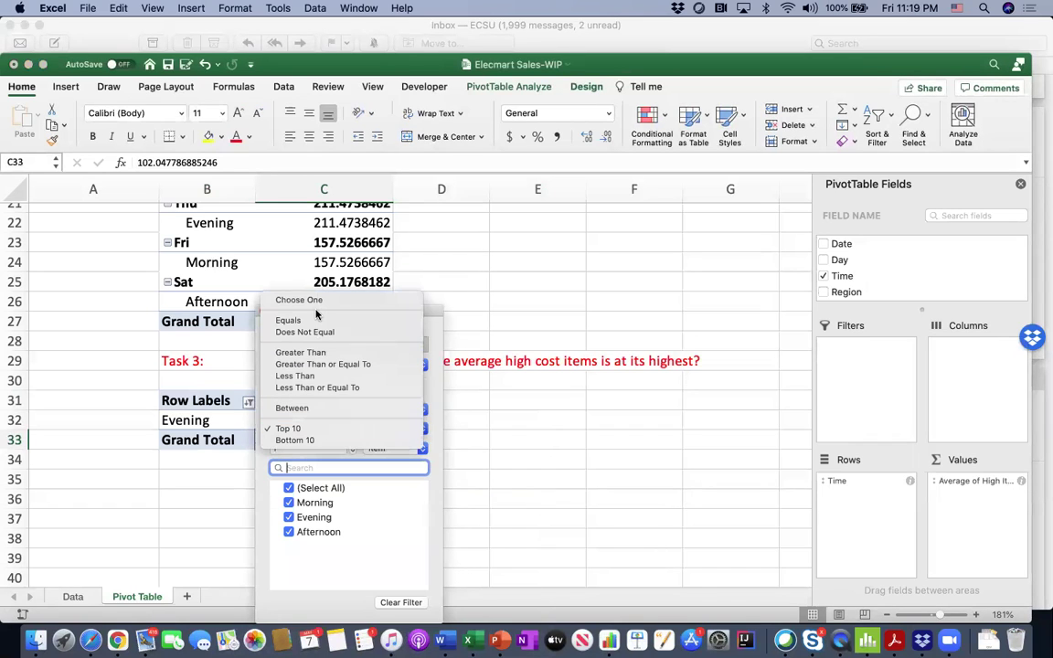
left_click(310, 431)
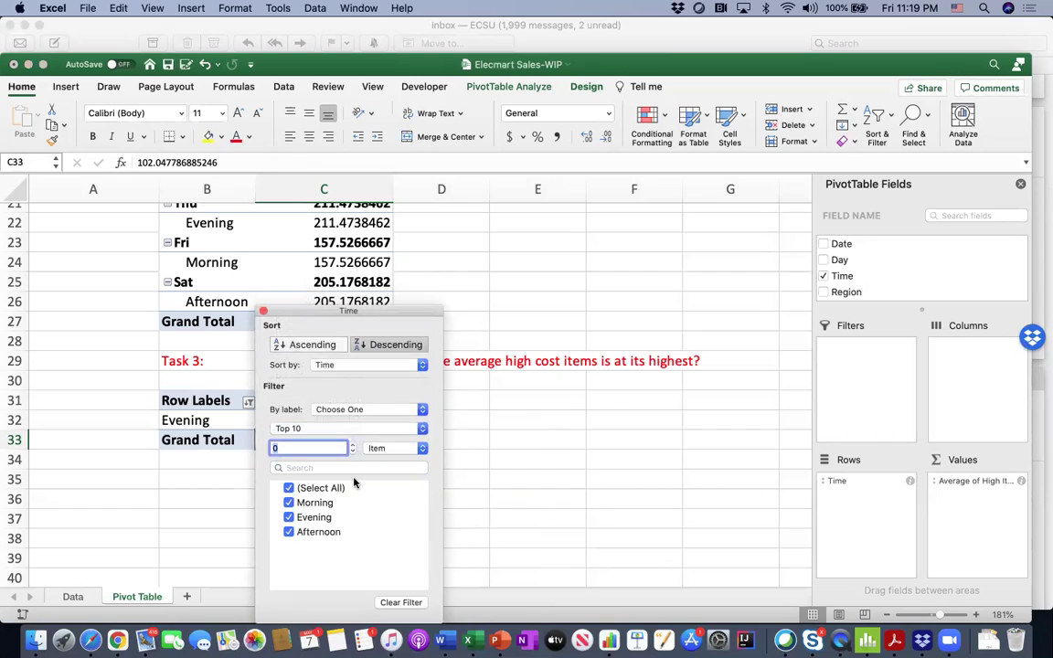
left_click(399, 604)
left_click(264, 313)
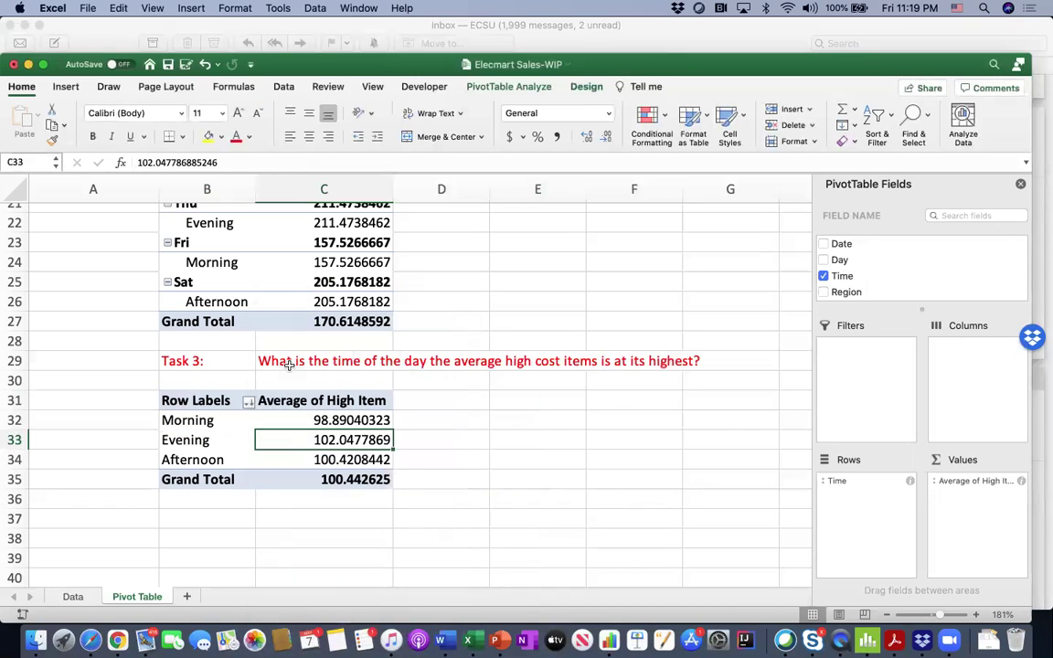
Step: Sort the Task 3 PivotTable's times by average High Item from largest to smallest
key("Down")
key("Down")
left_click(329, 424)
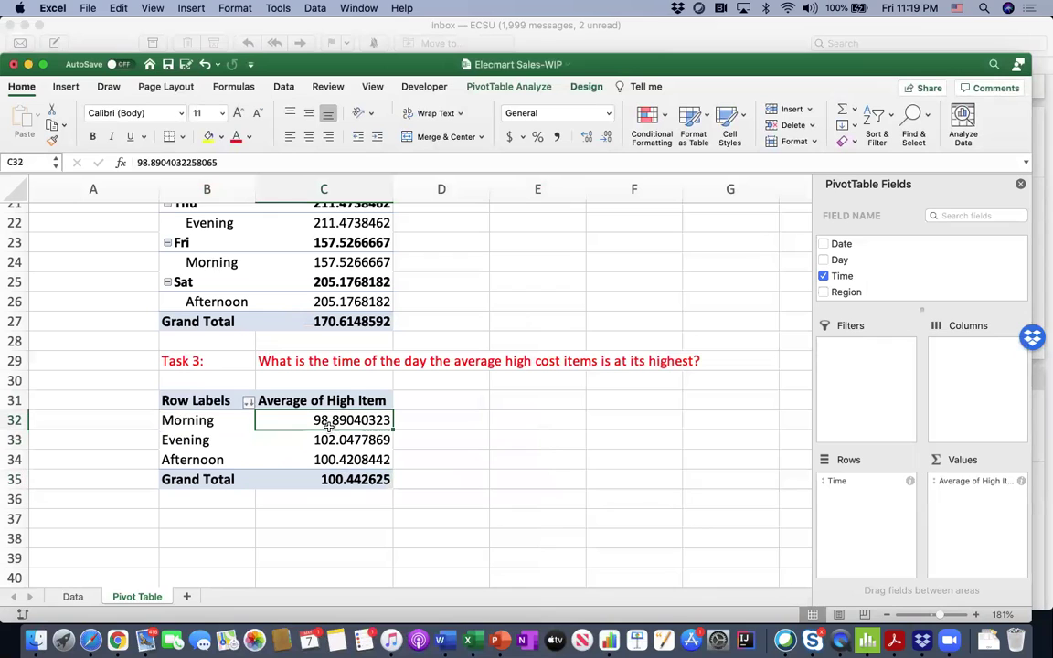
right_click(328, 425)
mouse_move(411, 353)
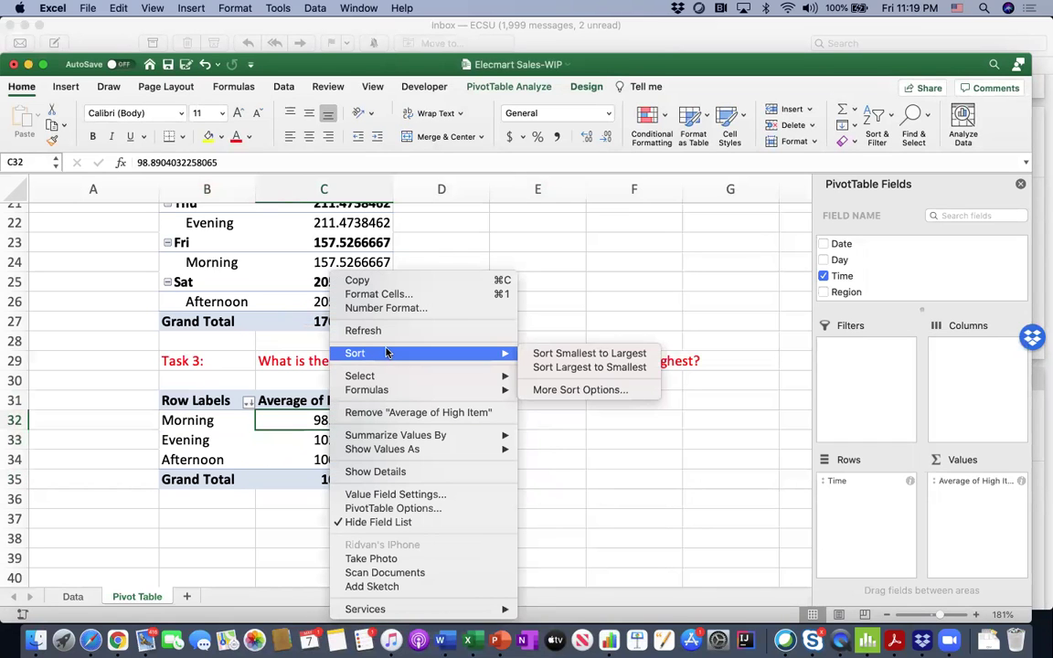
left_click(558, 367)
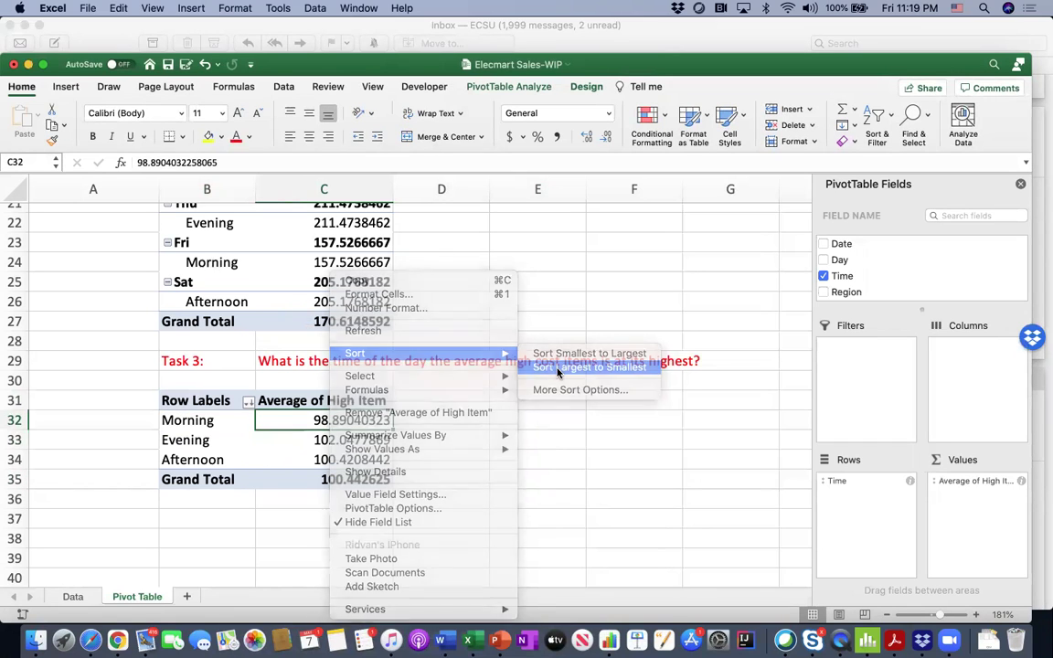
left_click(439, 477)
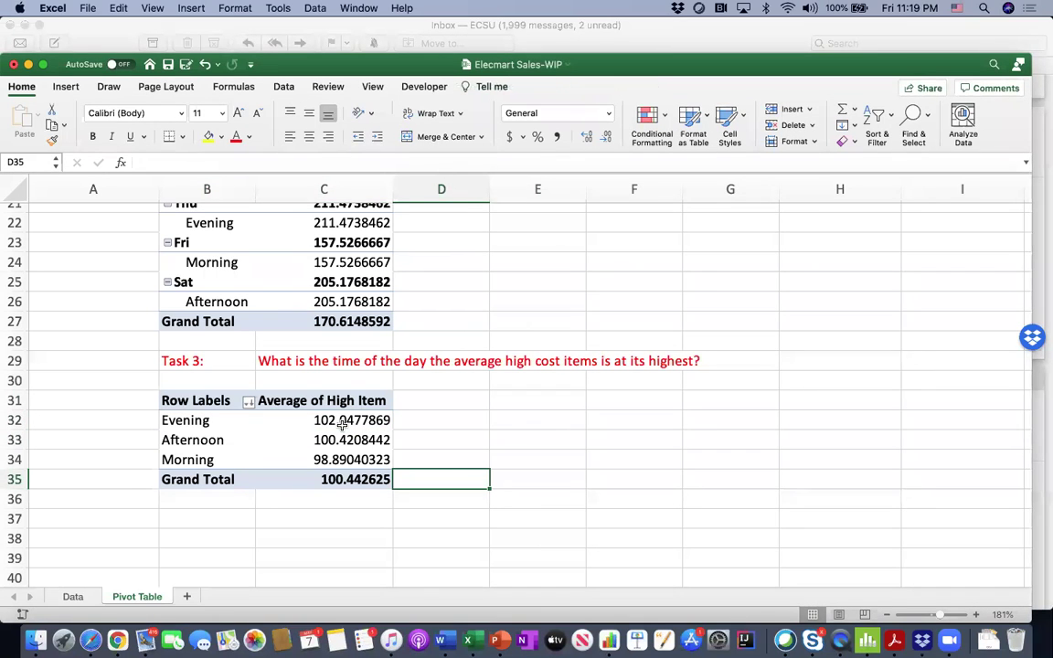
Step: Paste the Task 4 label and question about each weekday's time with the highest average high cost items into B37:C37
scroll(286, 402, "down", 7)
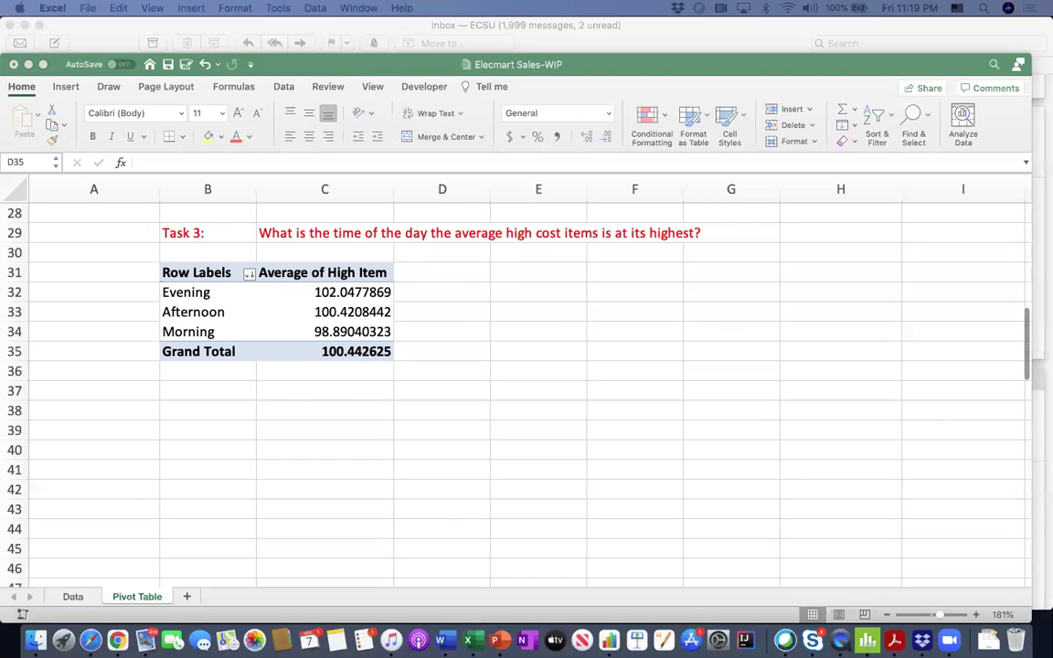
key("super+c")
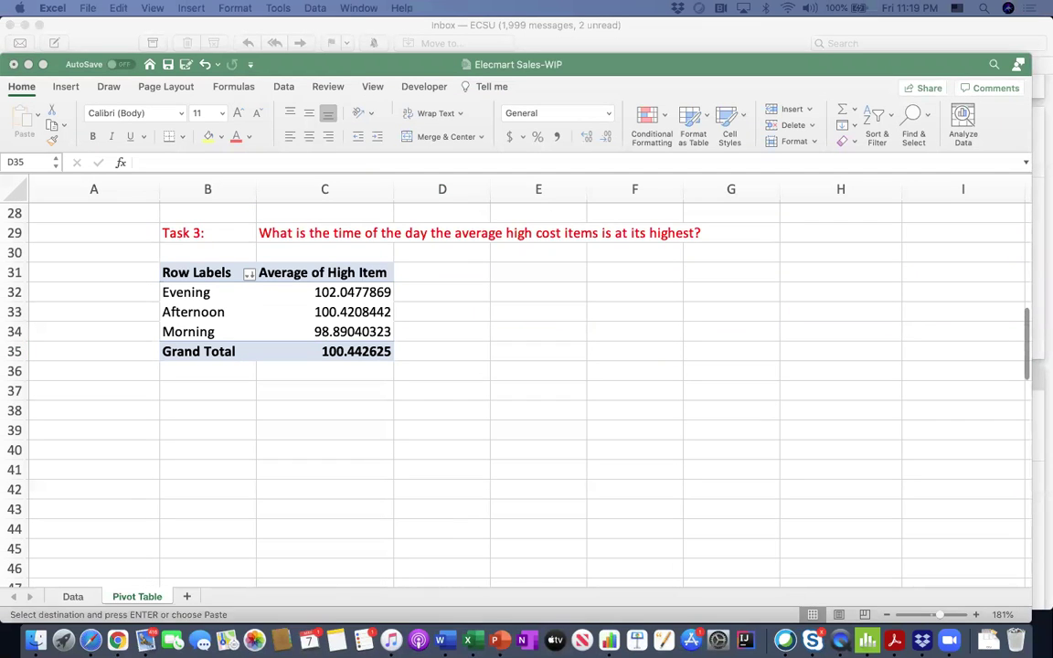
left_click(213, 395)
left_click(206, 390)
key("super+v")
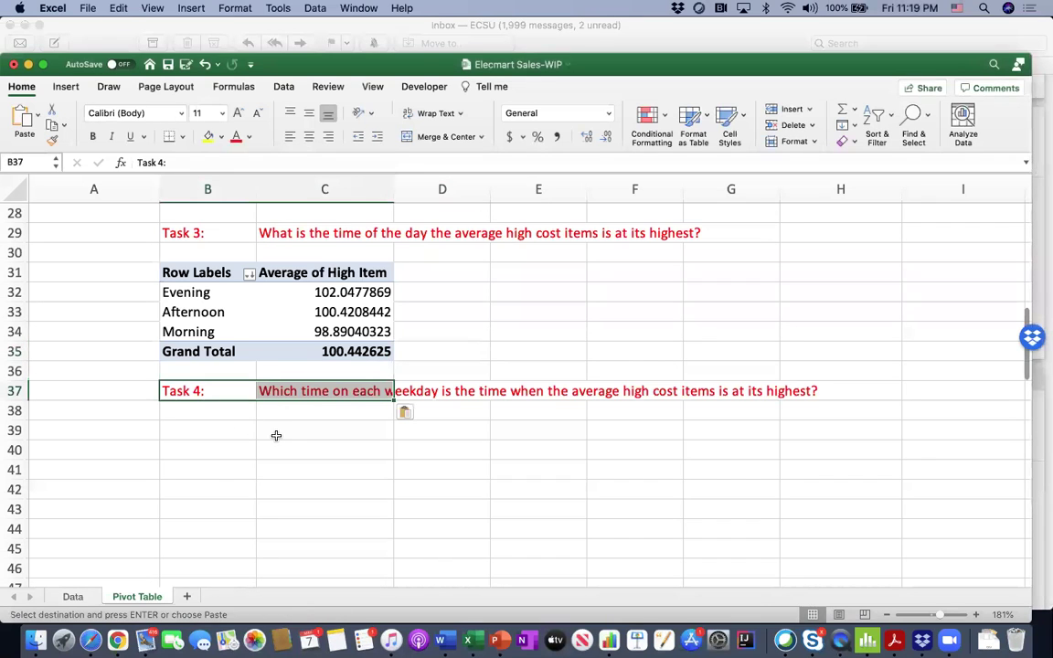
left_click(352, 415)
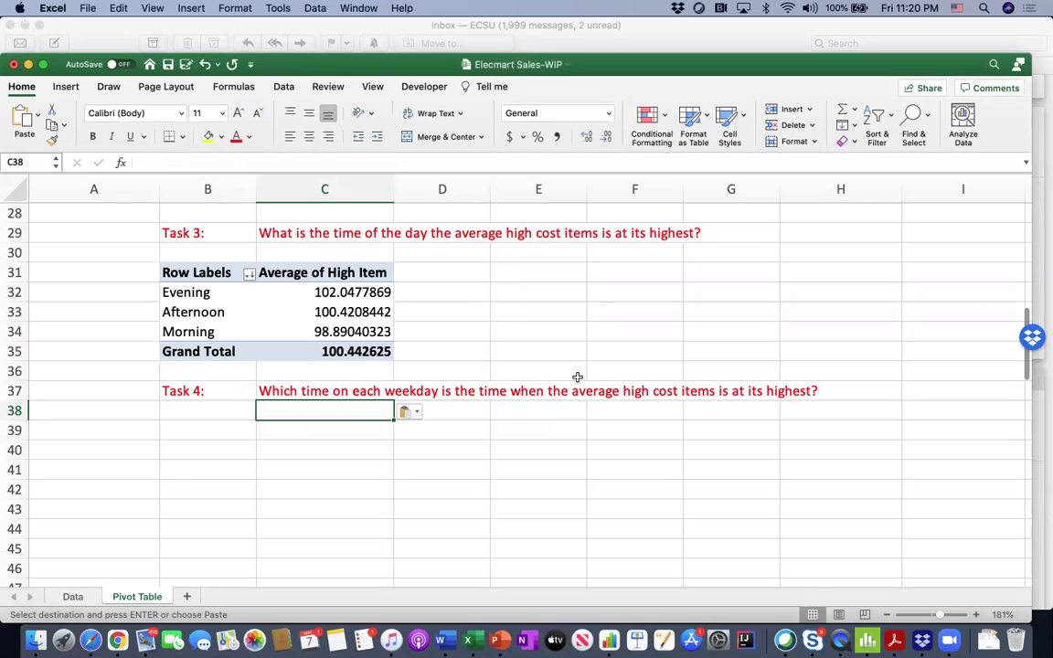
Step: Copy the Task 2 PivotTable from B12:C27 to B39 under the Task 4 question
scroll(536, 364, "up", 10)
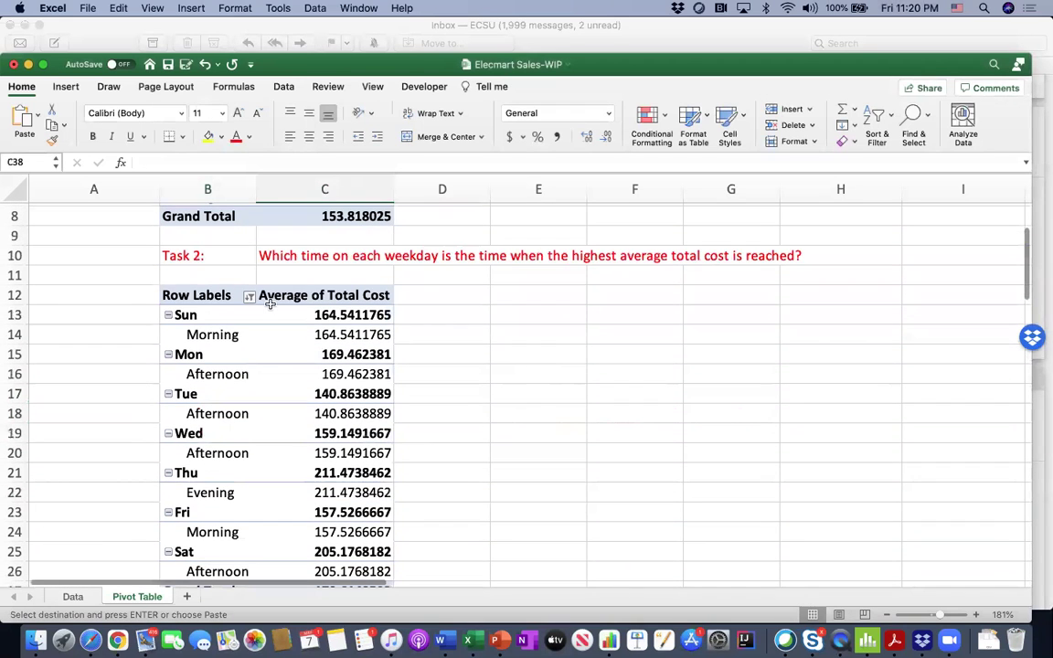
left_click_drag(212, 296, 310, 550)
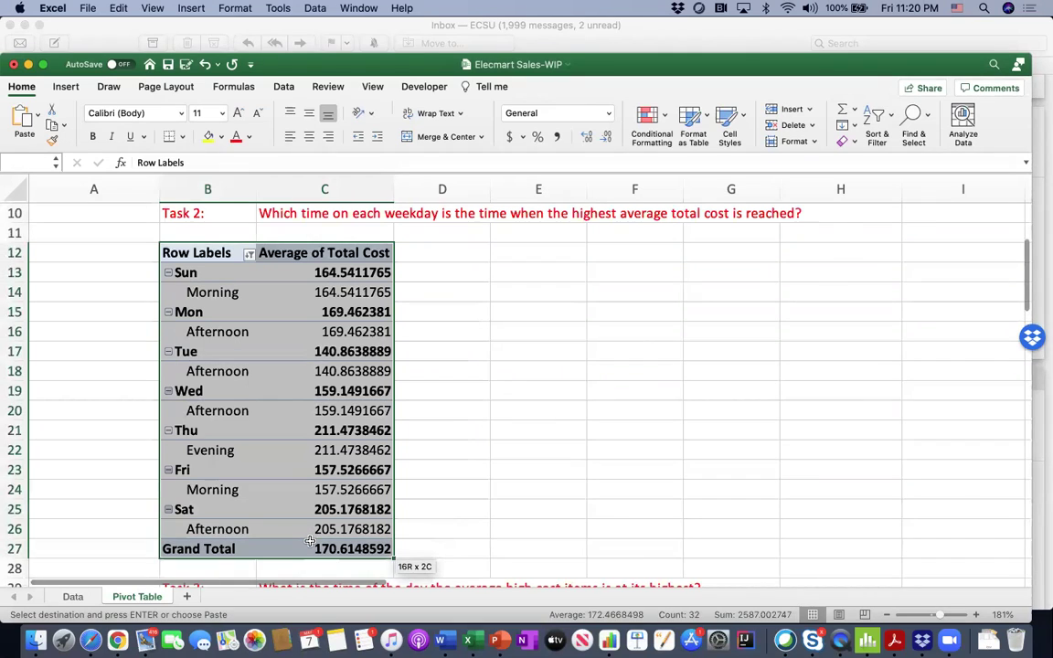
key("super+c")
scroll(267, 487, "down", 6)
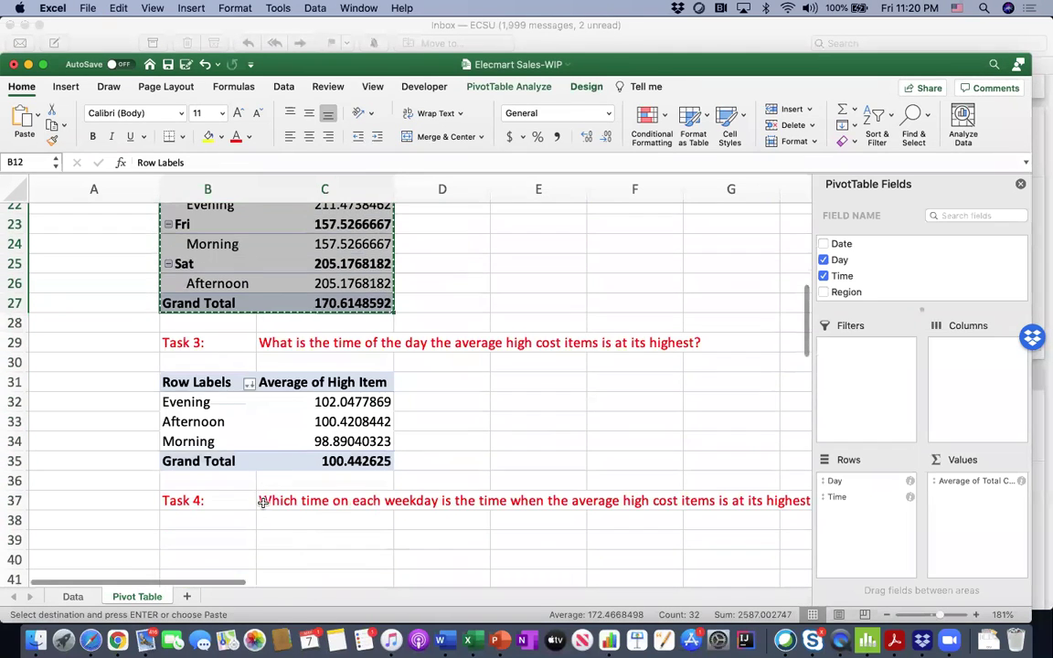
scroll(259, 499, "down", 3)
left_click(228, 449)
key("super+v")
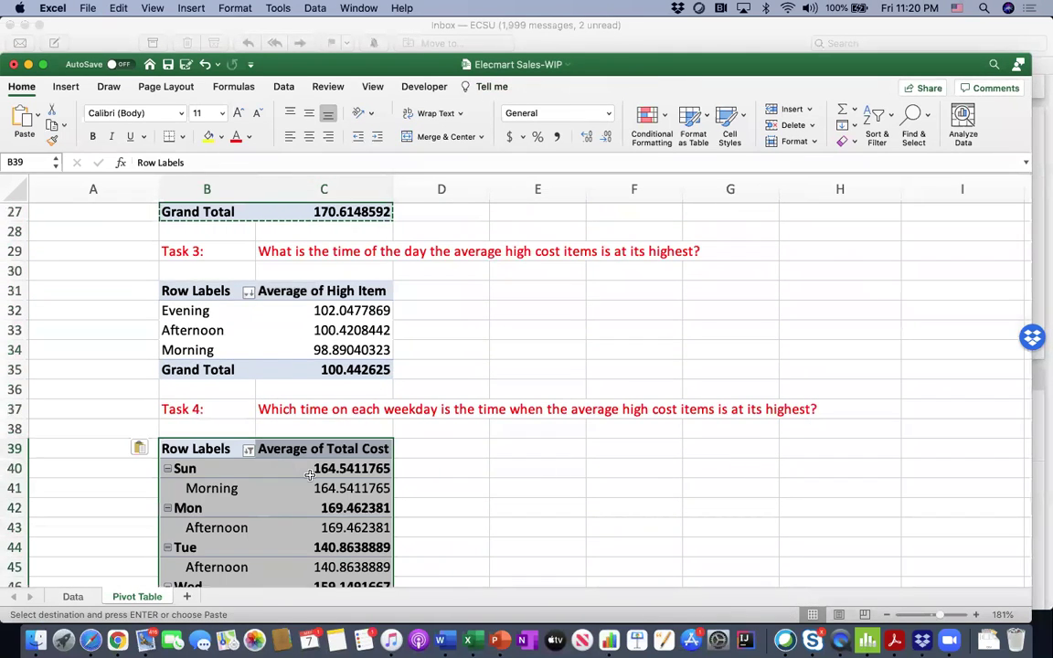
Step: Replace Total Cost with High Item as the value field of the Task 4 PivotTable, allowing existing cells to be overwritten
scroll(353, 465, "down", 3)
scroll(403, 438, "down", 1)
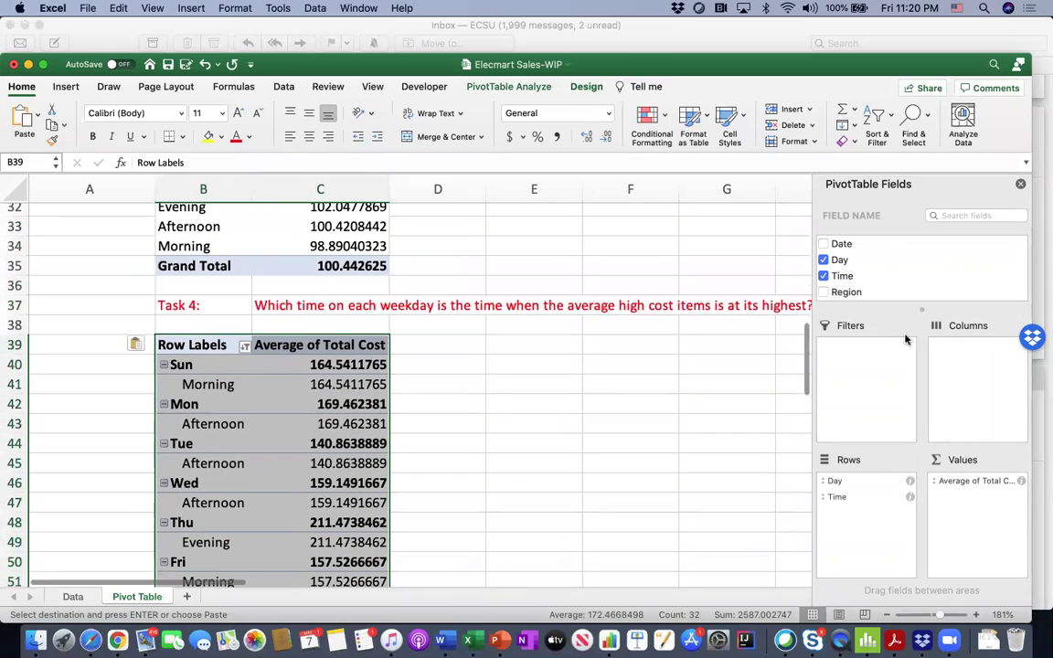
scroll(859, 274, "down", 5)
left_click_drag(855, 277, 602, 265)
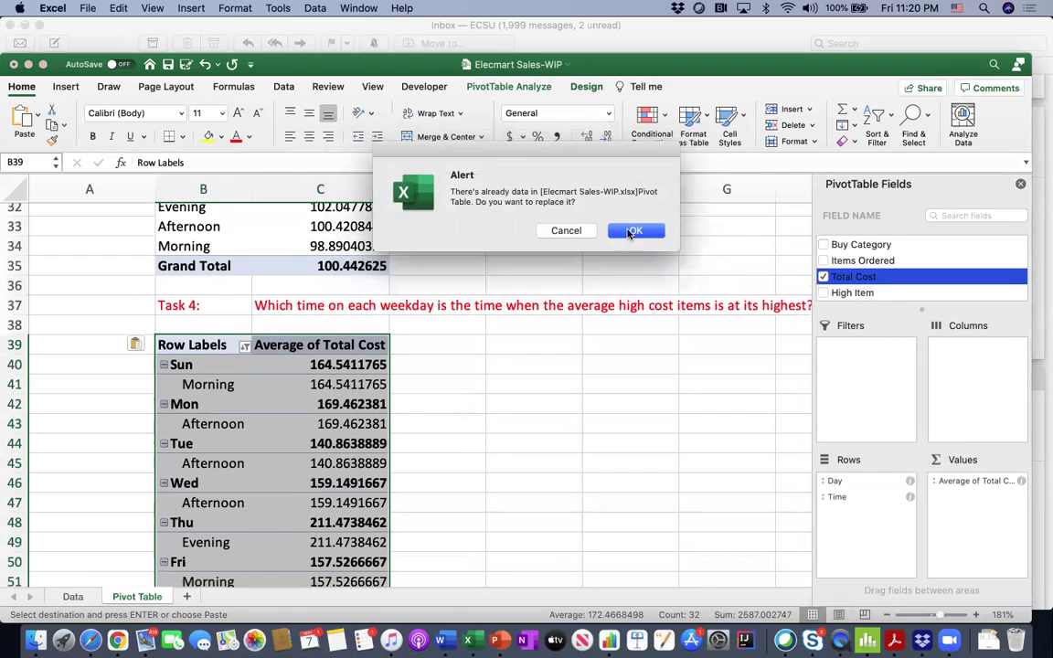
left_click(629, 233)
left_click(848, 294)
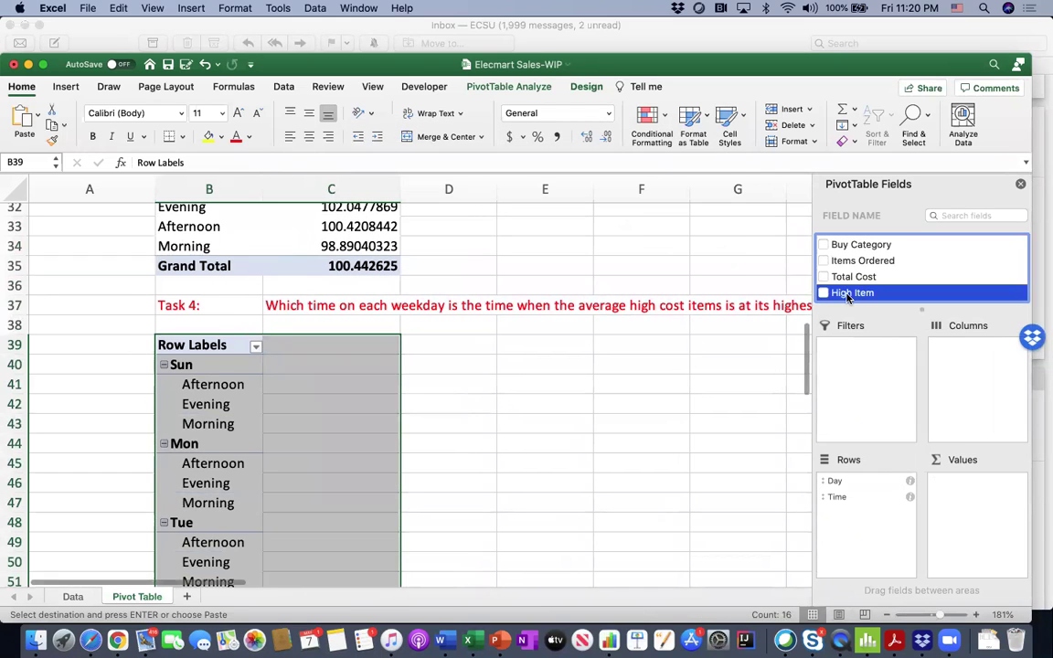
left_click_drag(847, 295, 975, 496)
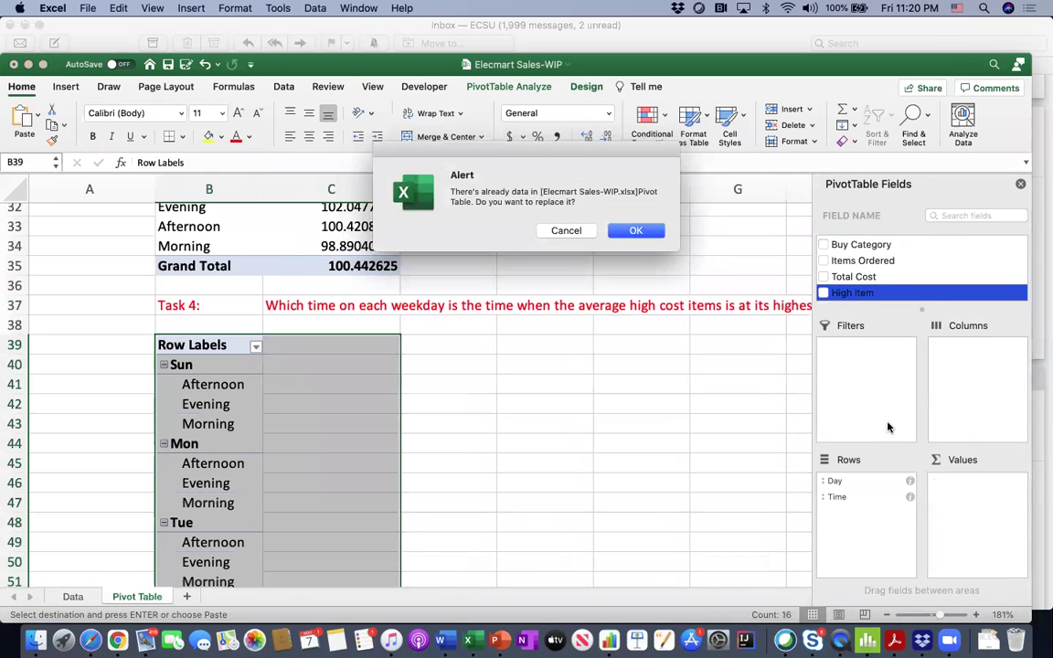
left_click(638, 234)
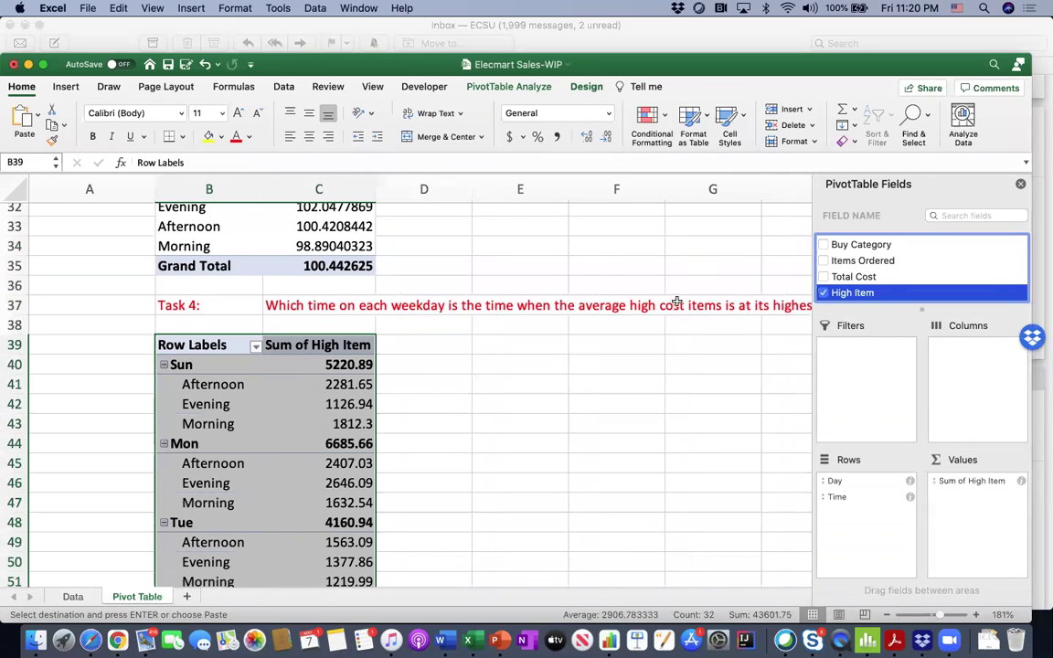
Step: Summarize the High Item values in the Task 4 PivotTable by Average
left_click(1021, 483)
left_click(447, 236)
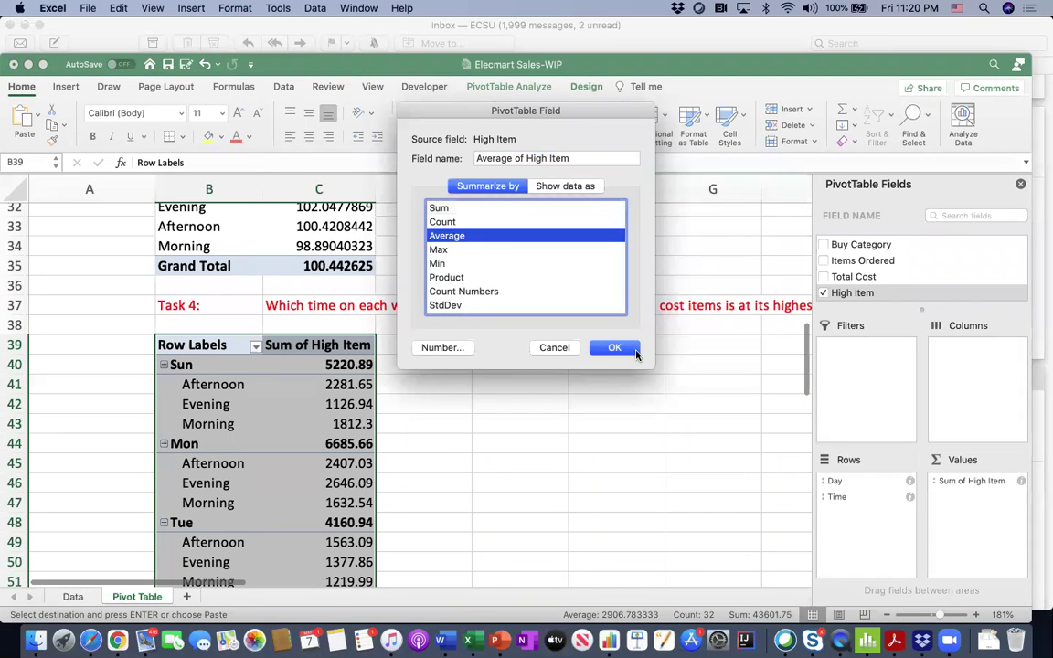
left_click(615, 347)
left_click(428, 402)
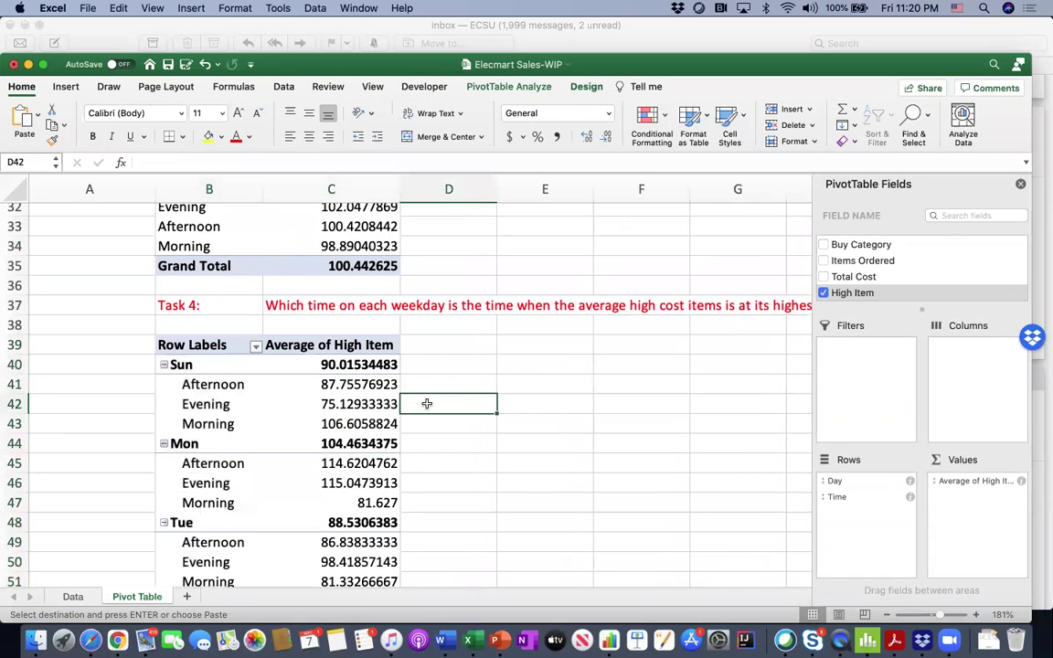
Step: Sort the times within each weekday of the Task 4 PivotTable by average High Item from largest to smallest and review the weekdays
left_click(347, 384)
right_click(347, 384)
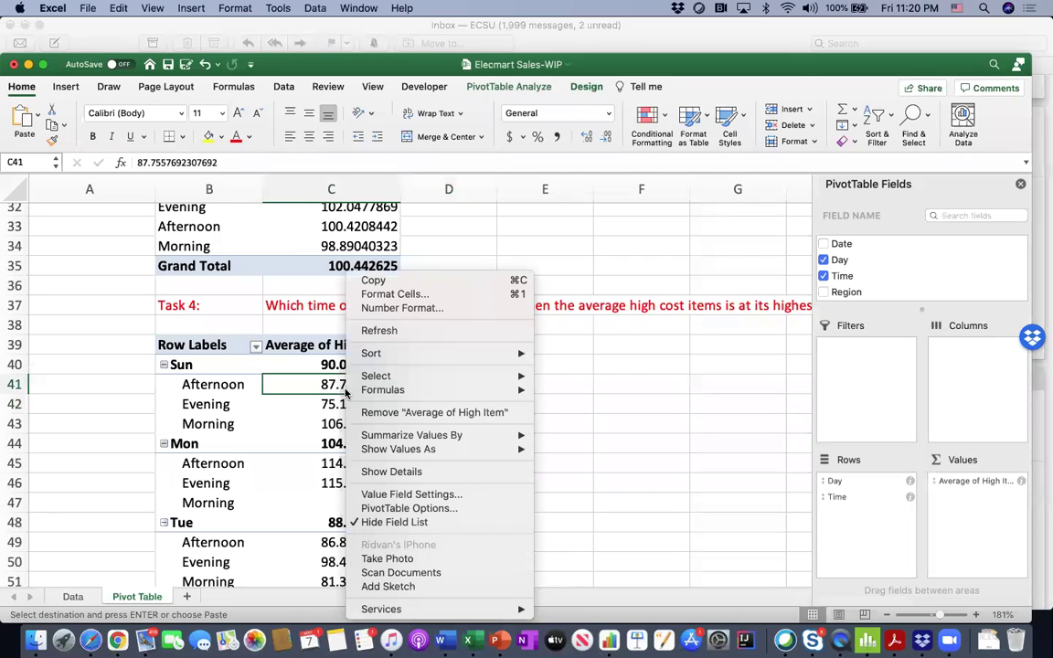
mouse_move(447, 353)
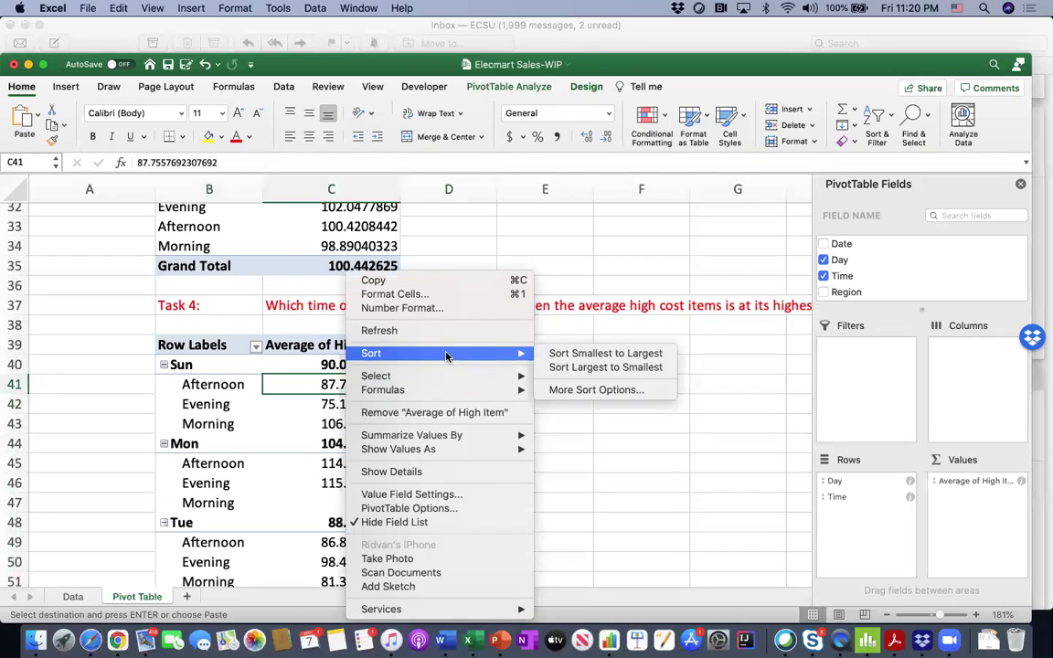
left_click(589, 367)
scroll(376, 445, "down", 2)
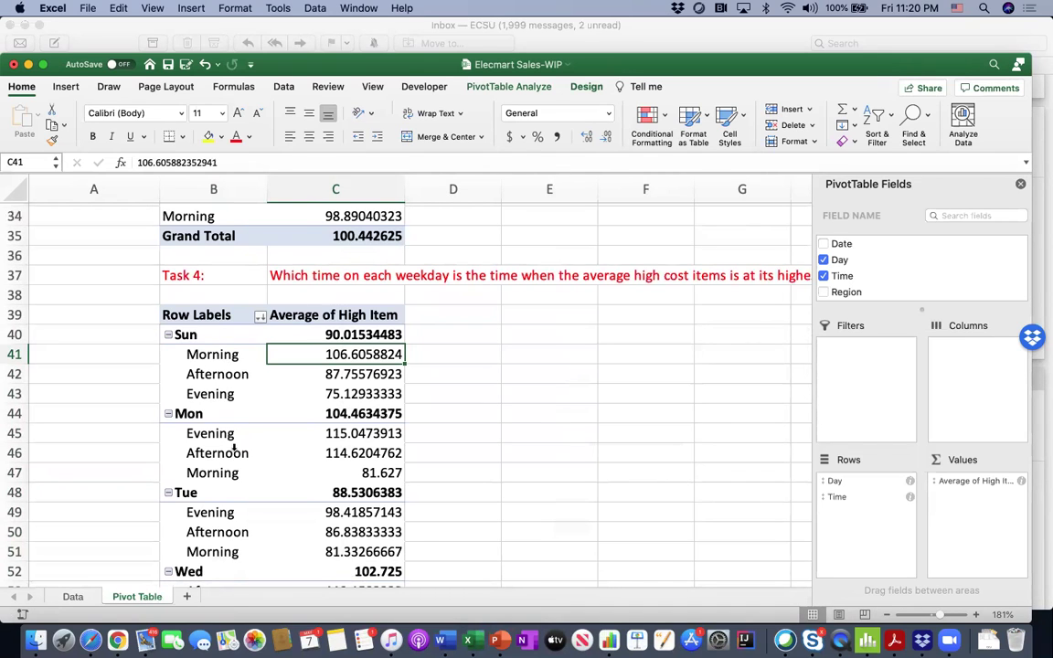
scroll(235, 448, "down", 4)
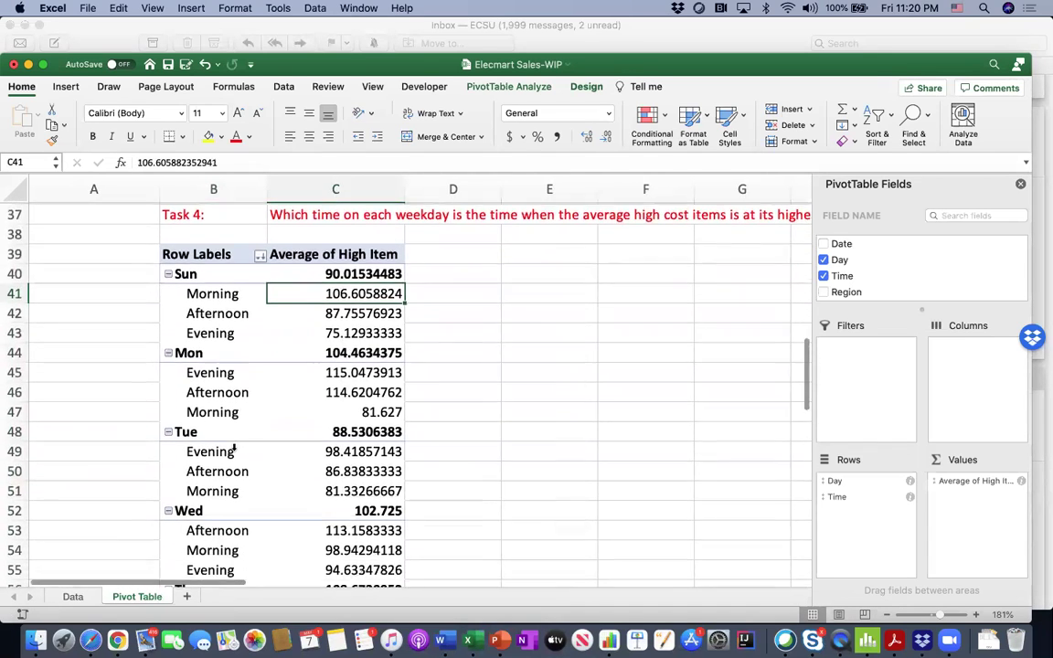
scroll(235, 446, "down", 2)
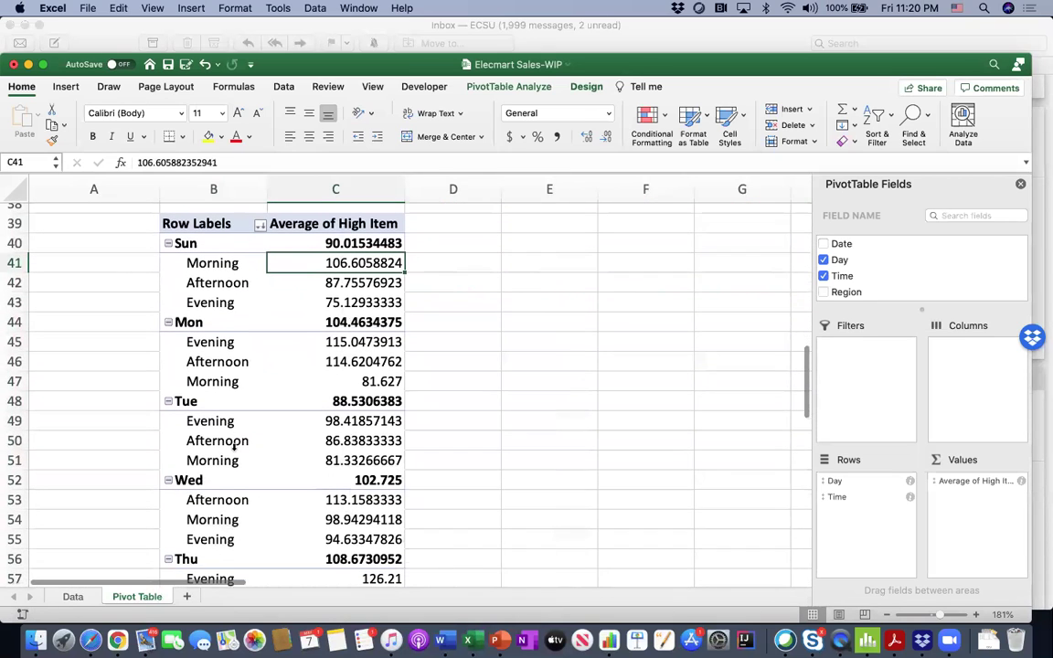
scroll(234, 448, "down", 5)
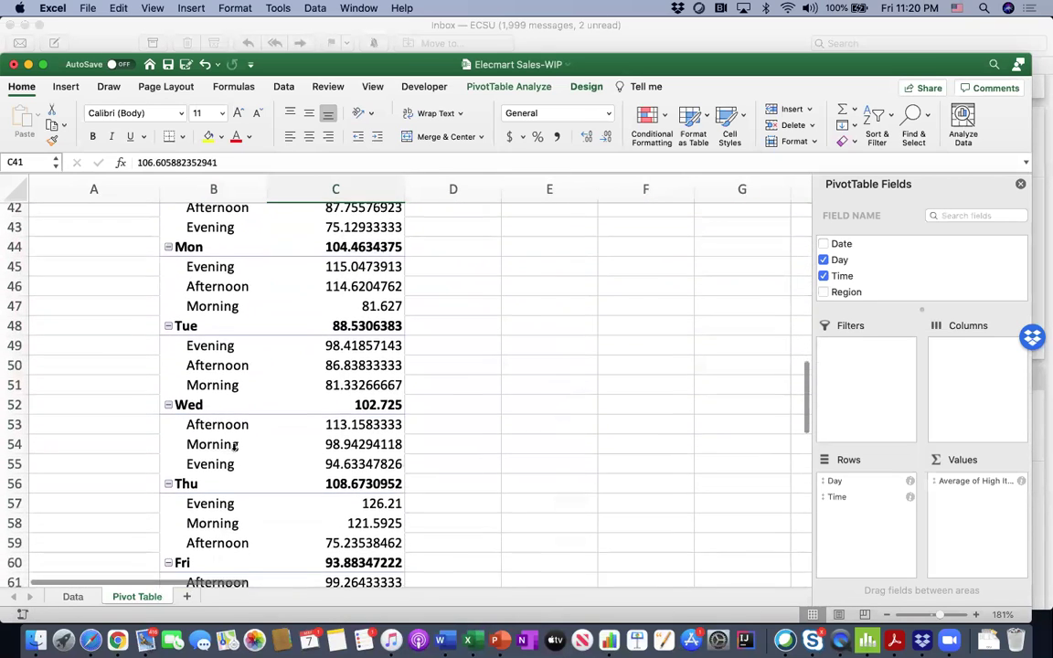
scroll(234, 448, "down", 4)
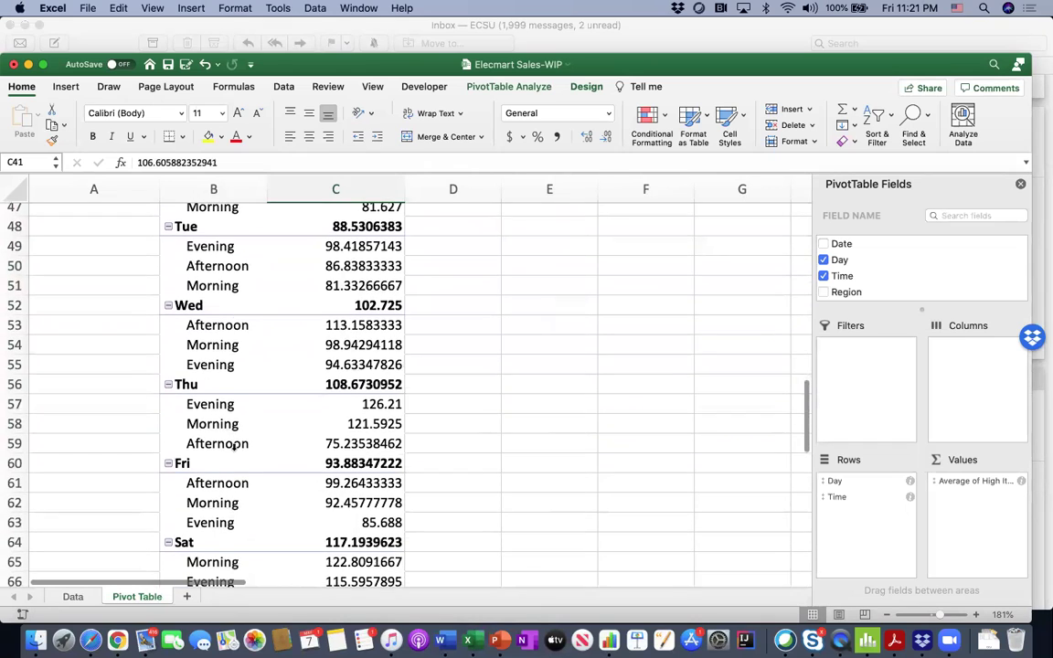
Step: Filter the Time field of the Task 4 PivotTable by value to the top 1 item within each weekday
scroll(234, 447, "down", 4)
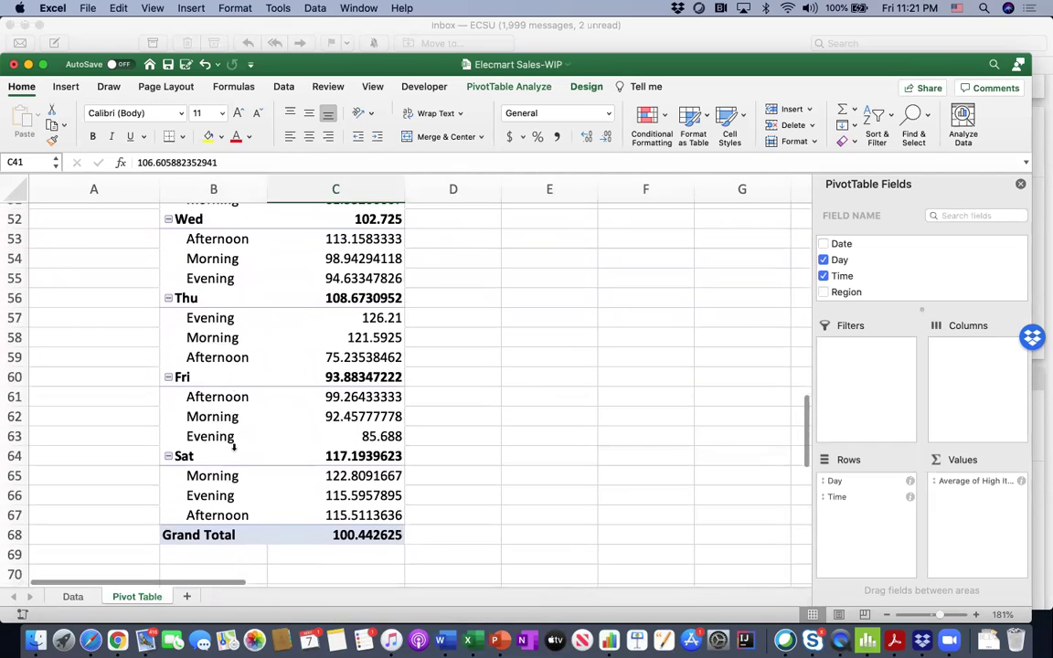
scroll(234, 448, "up", 19)
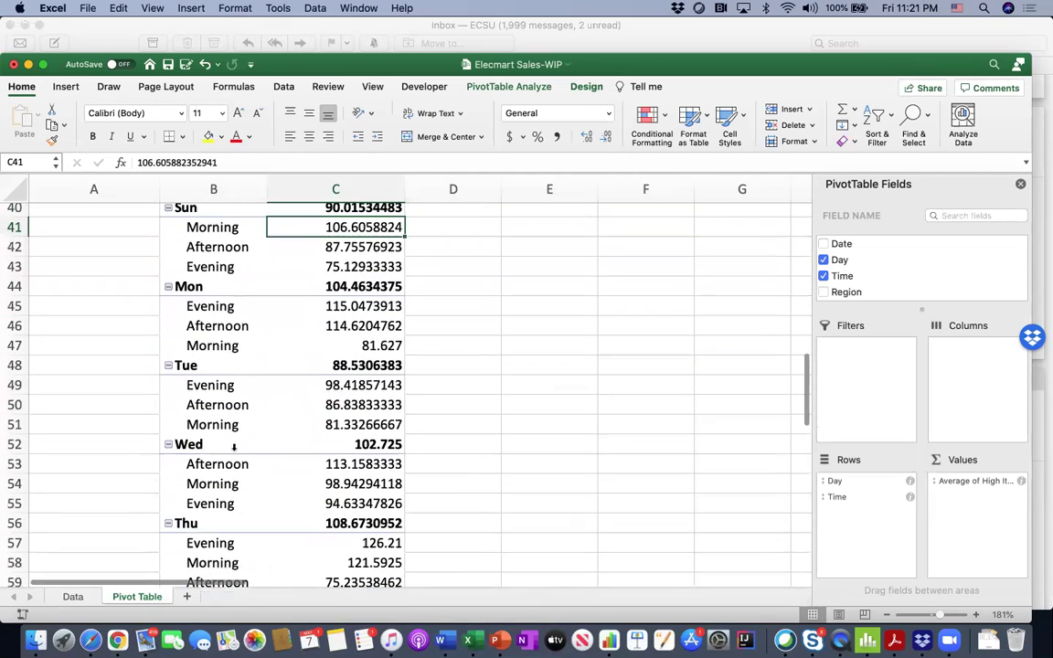
left_click(320, 399)
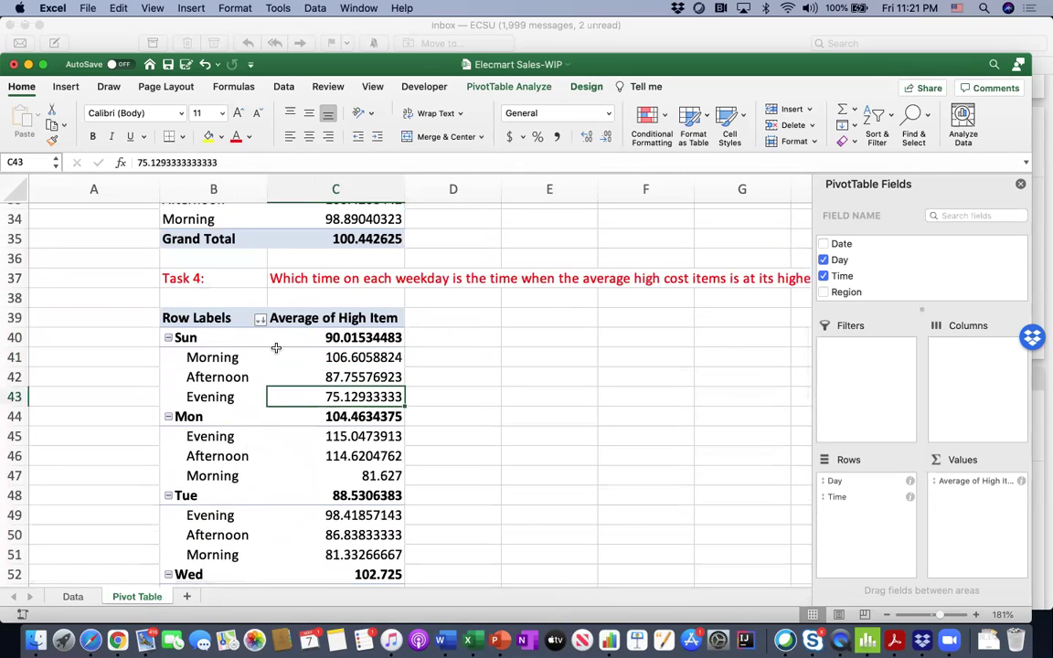
left_click(259, 320)
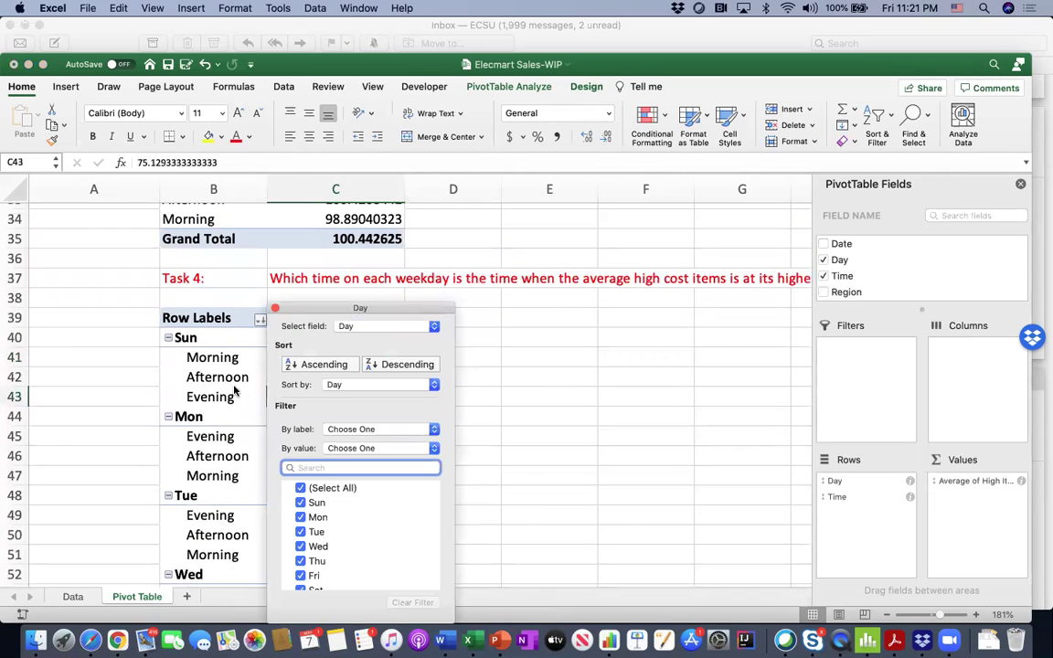
left_click(361, 329)
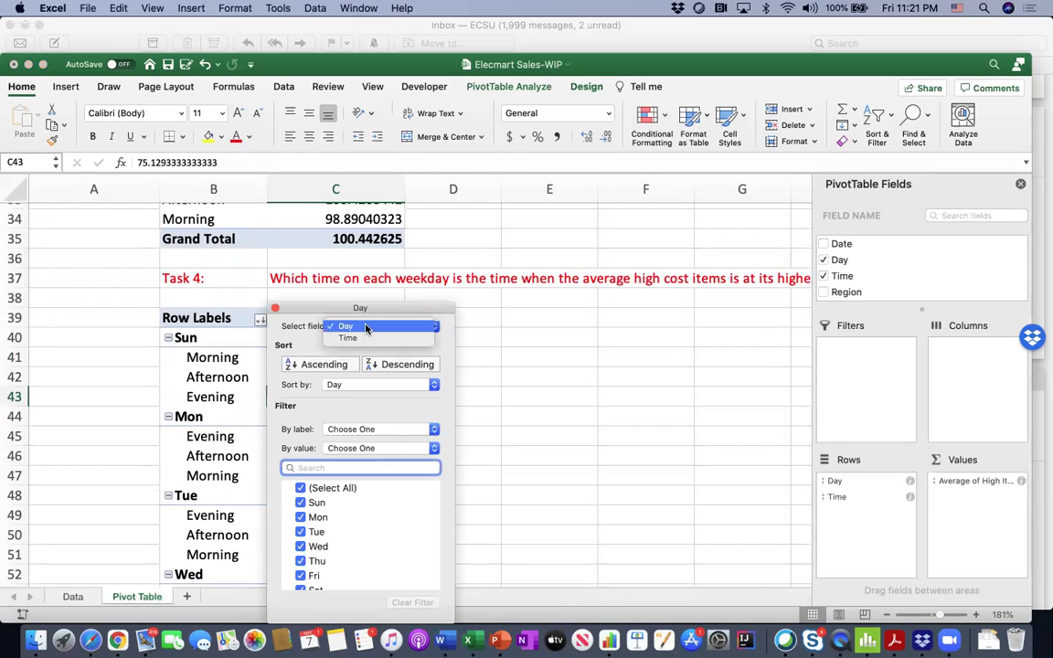
left_click(363, 338)
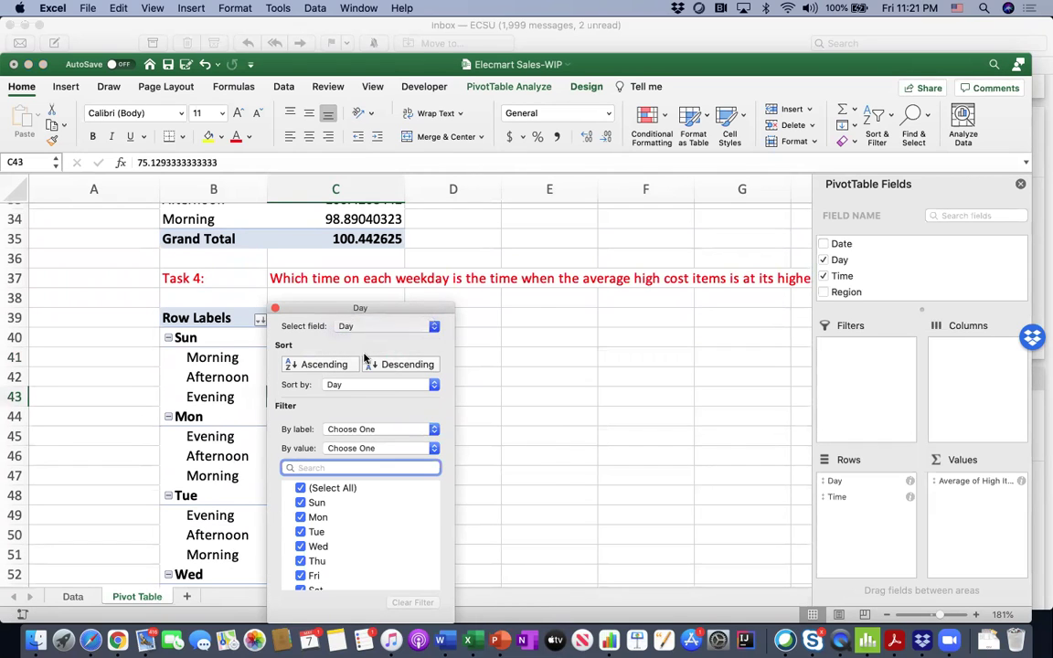
left_click(373, 449)
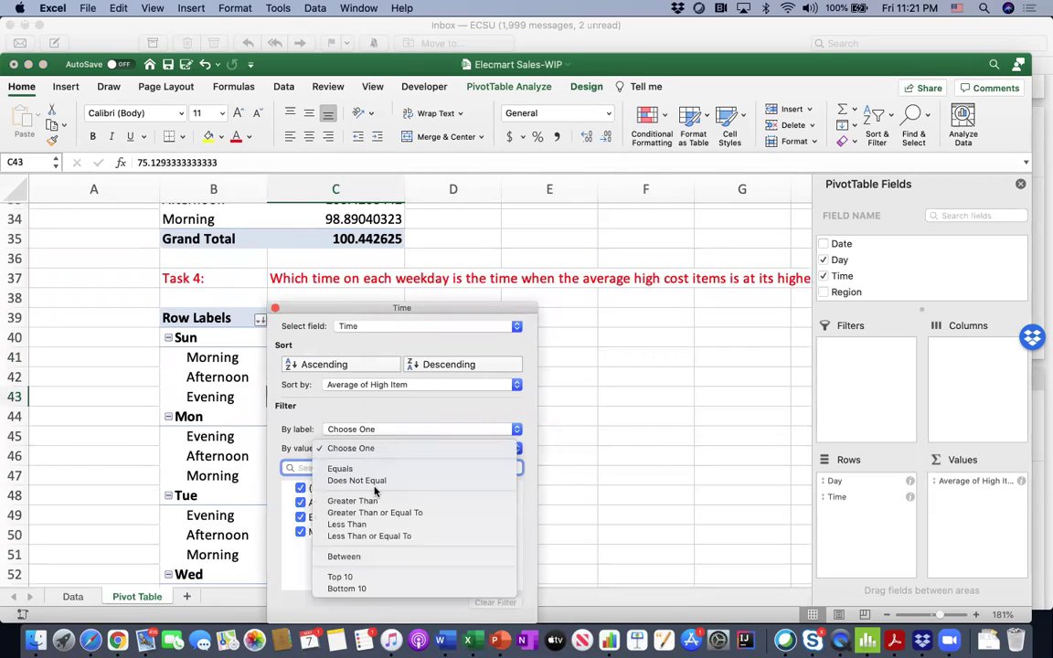
left_click(380, 576)
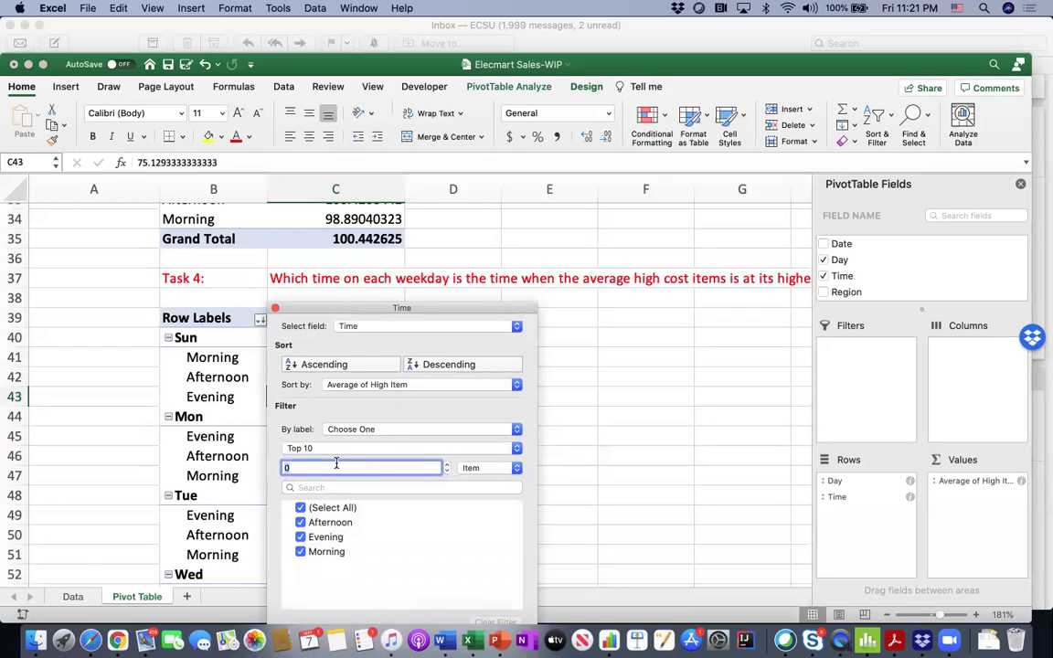
type("1")
left_click(274, 310)
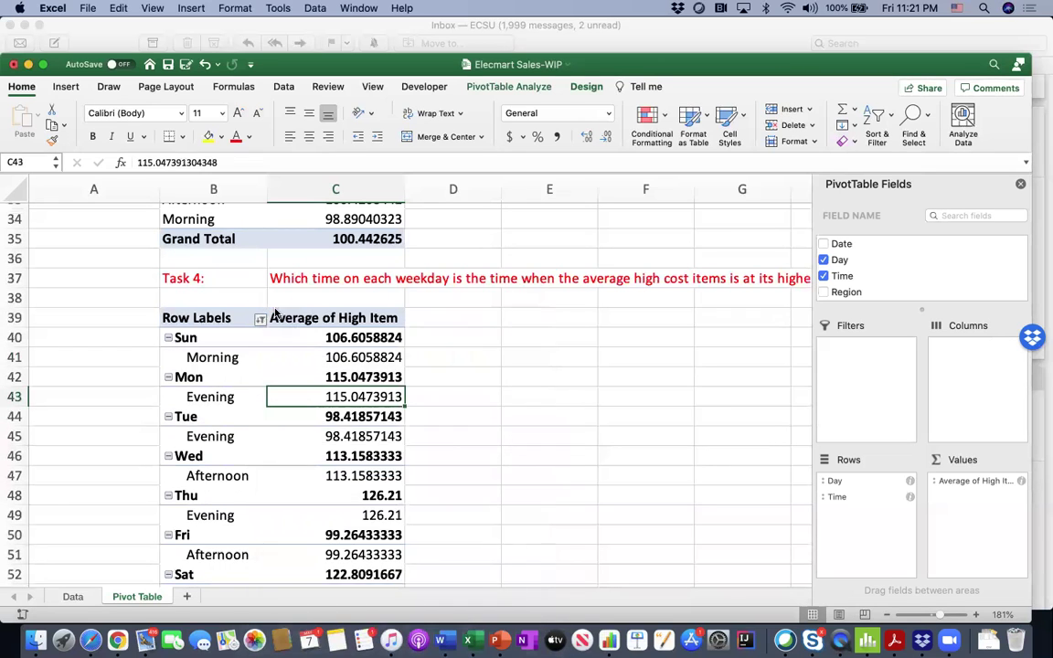
scroll(354, 355, "down", 3)
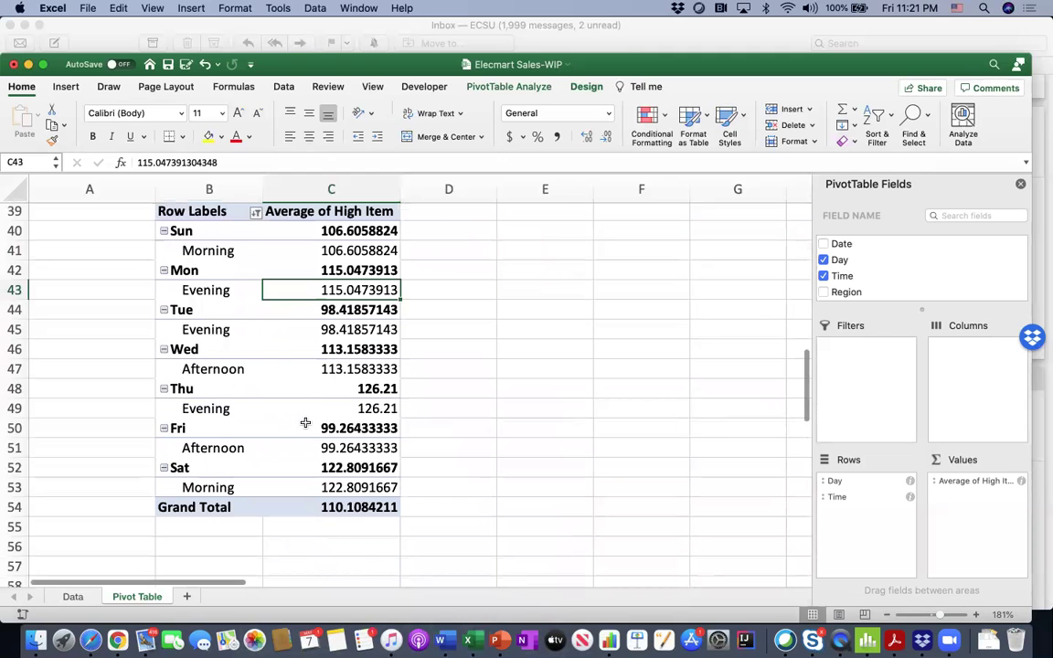
left_click(452, 388)
Step: Paste the Task 5 question about each region's time of highest average high cost items into B56:C56, below the Task 4 PivotTable
scroll(411, 354, "up", 4)
scroll(410, 352, "down", 10)
scroll(410, 353, "up", 5)
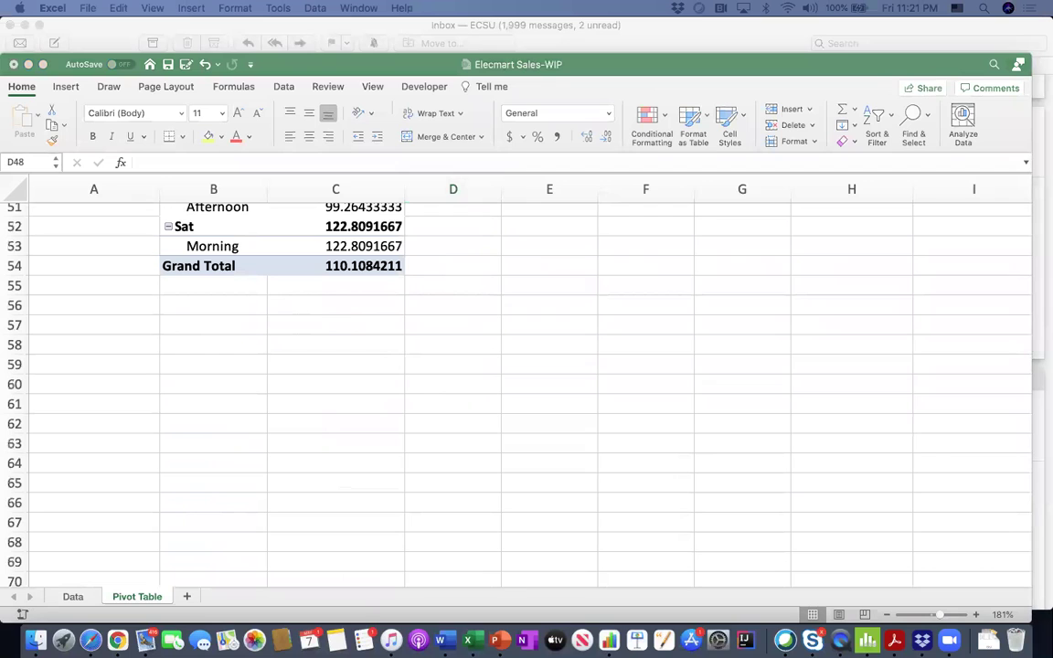
left_click(213, 365)
key("super+c")
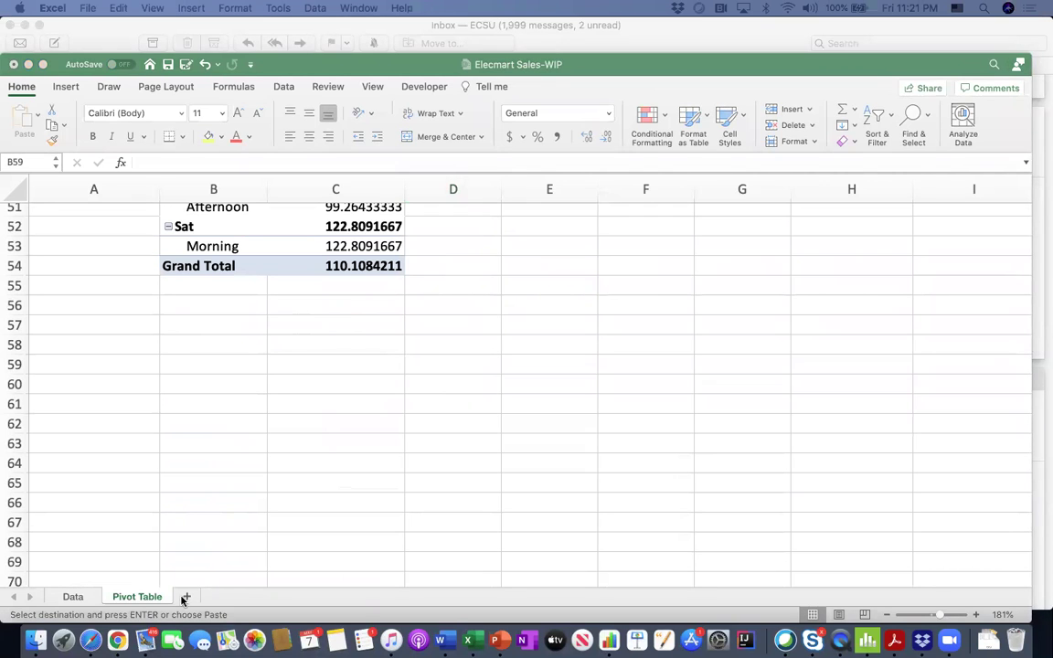
left_click(204, 310)
key("super+v")
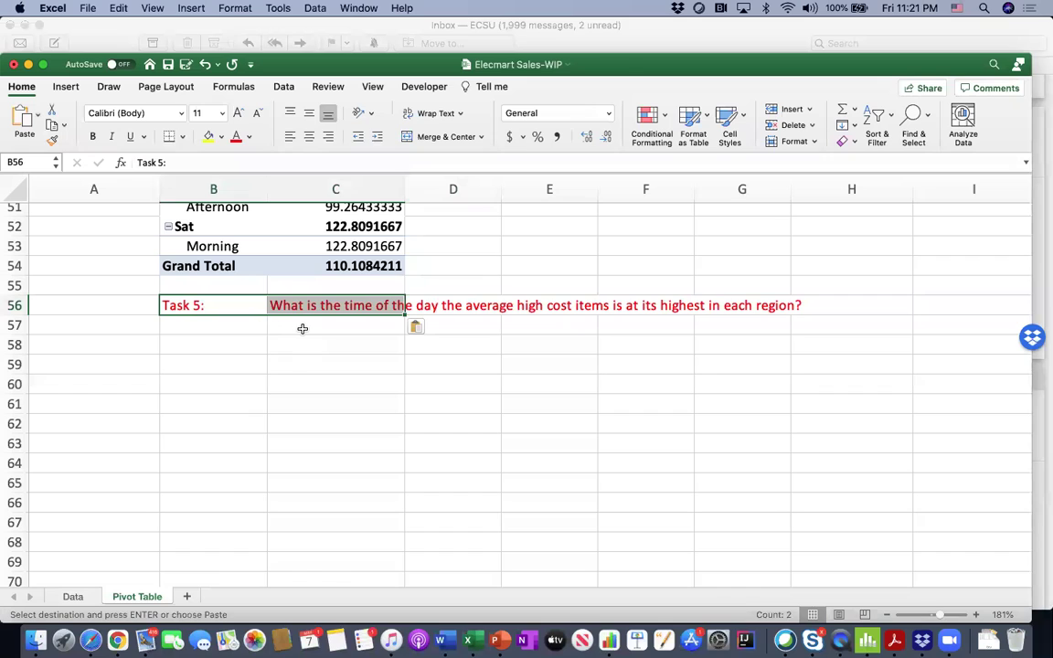
left_click(303, 328)
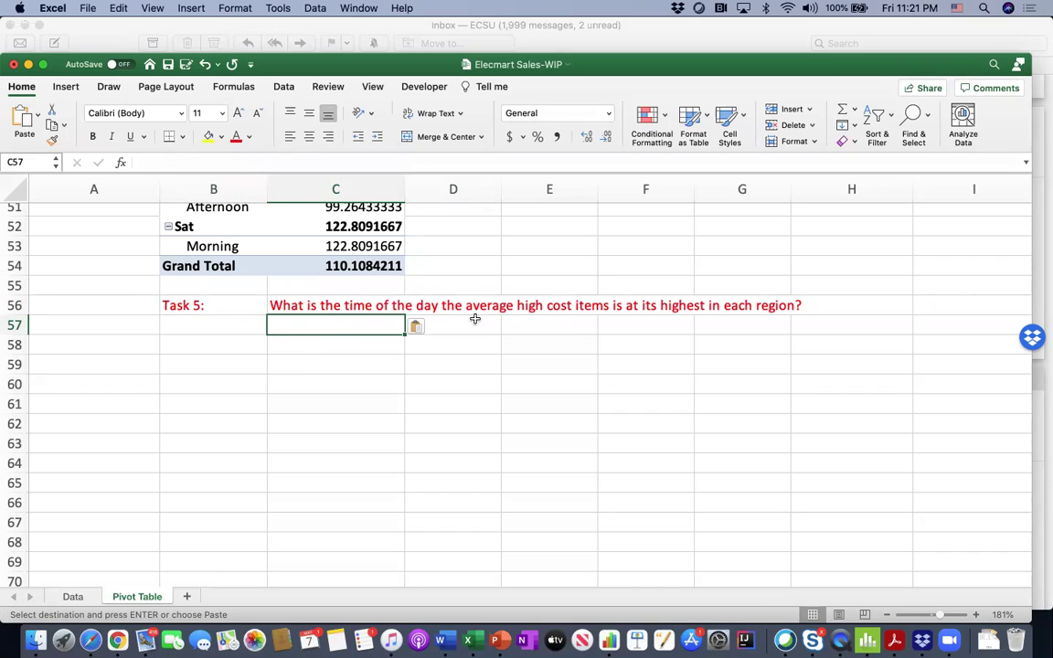
Step: Copy the Task 4 PivotTable from B39:C54 to B58 under the Task 5 question
scroll(497, 314, "up", 1)
key("super+v")
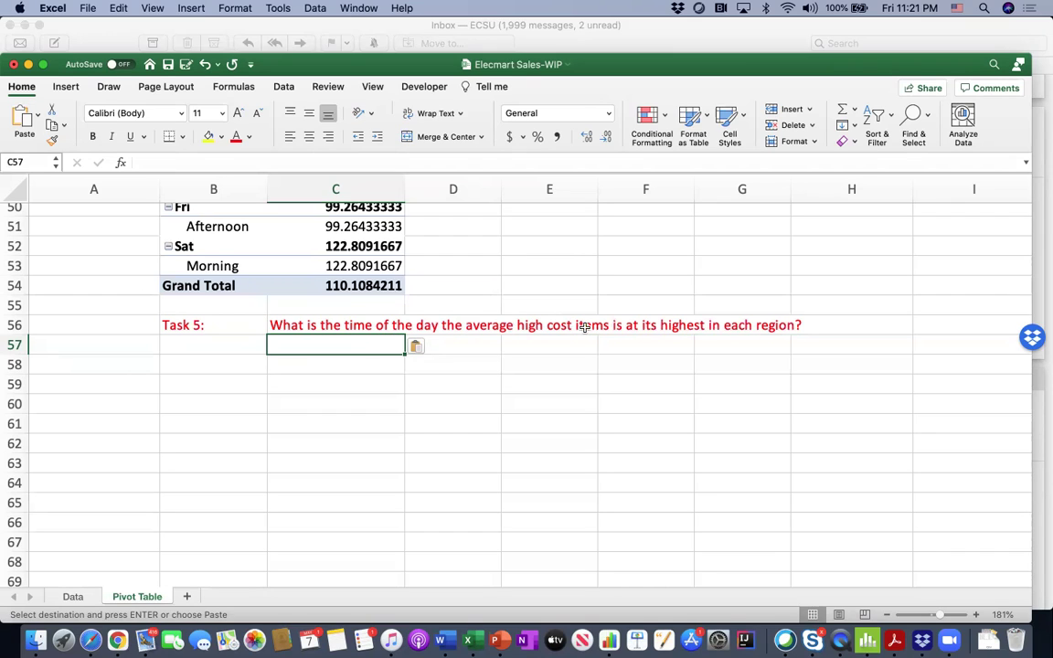
scroll(496, 305, "up", 3)
left_click_drag(452, 258, 452, 336)
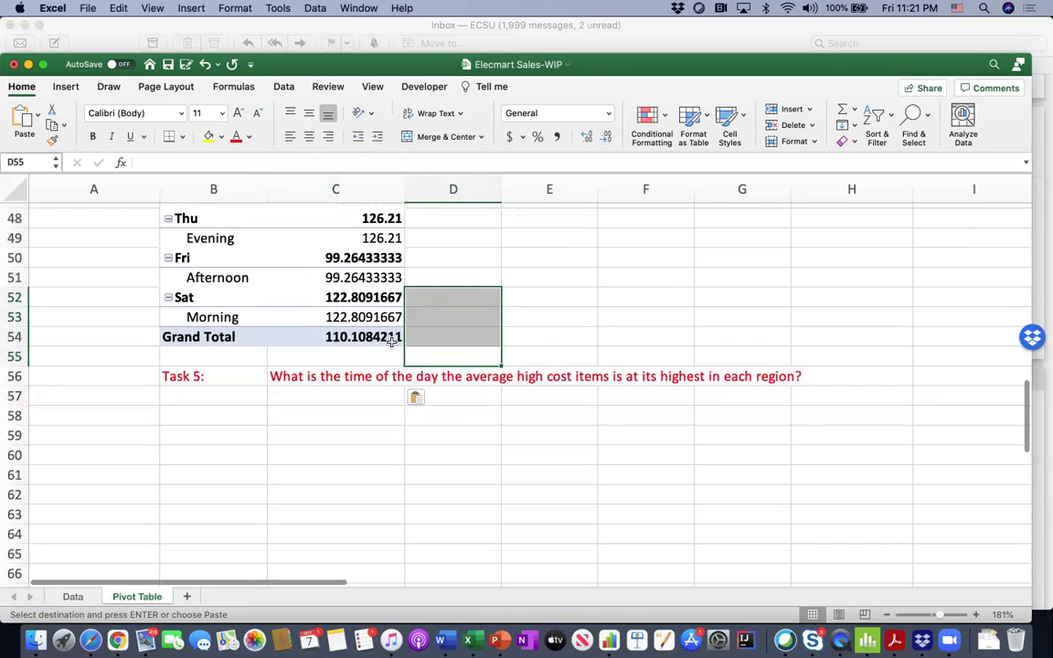
left_click(349, 376)
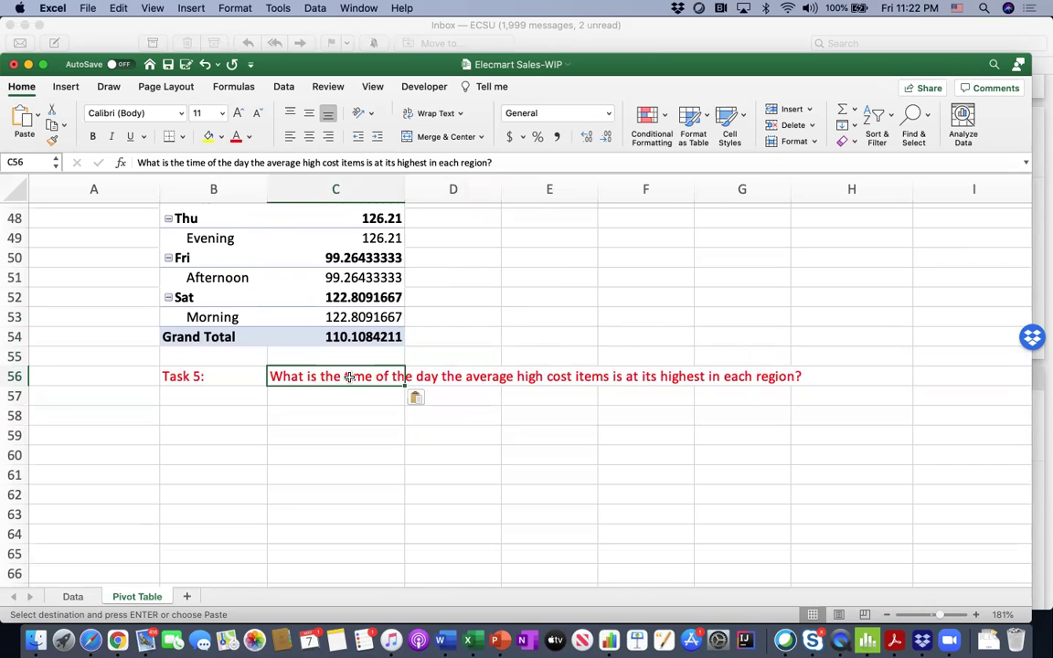
scroll(350, 377, "up", 6)
left_click_drag(208, 281, 345, 580)
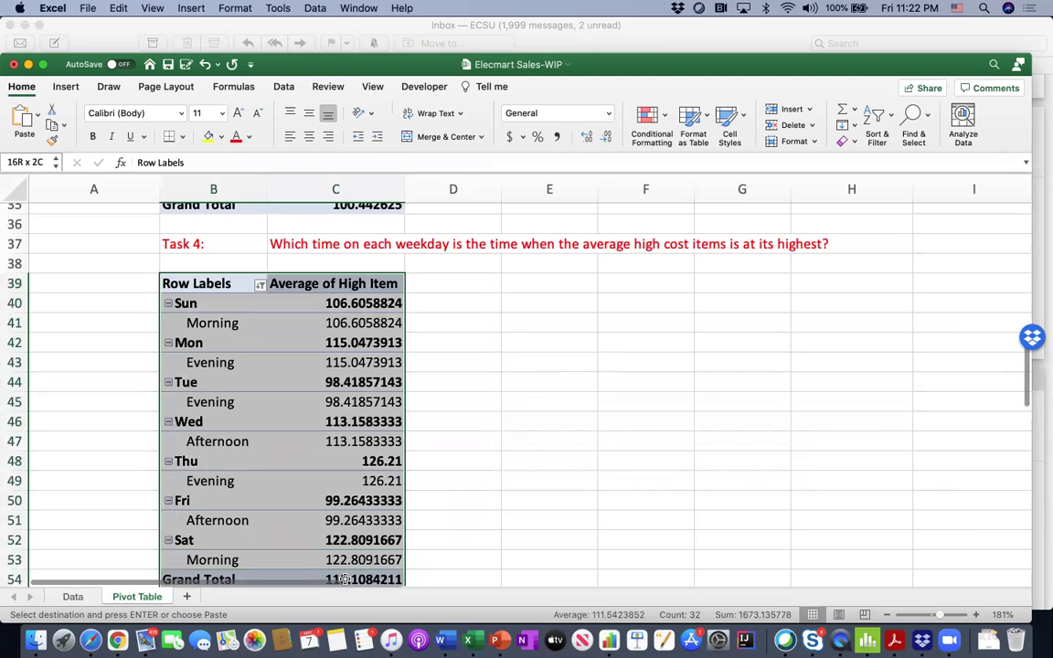
scroll(338, 530, "down", 3)
key("super+c")
scroll(275, 439, "down", 5)
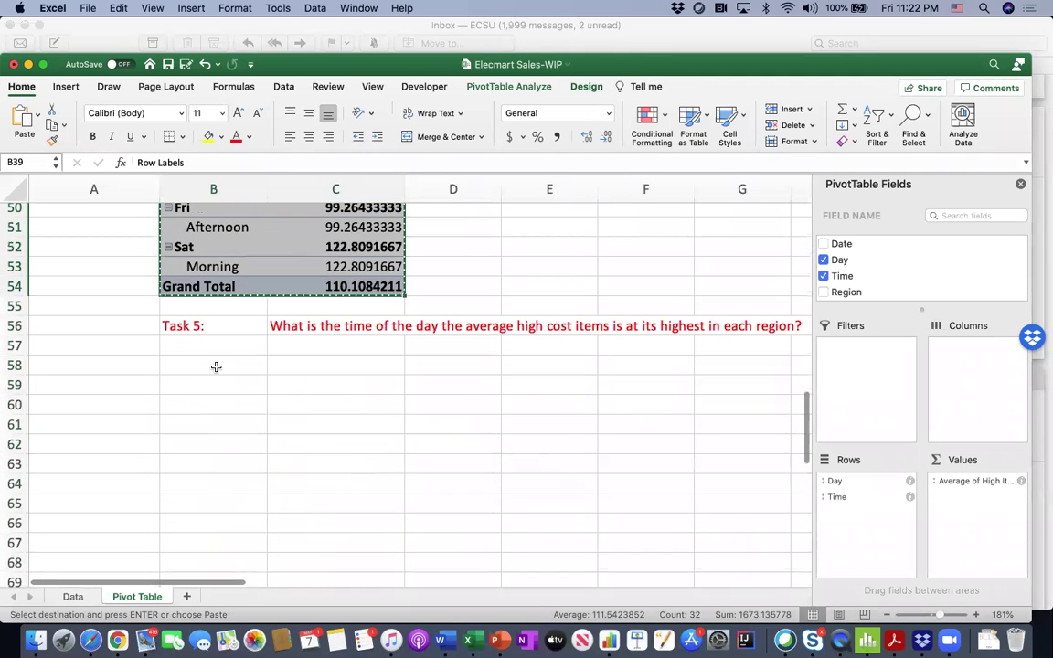
left_click(216, 367)
key("super+v")
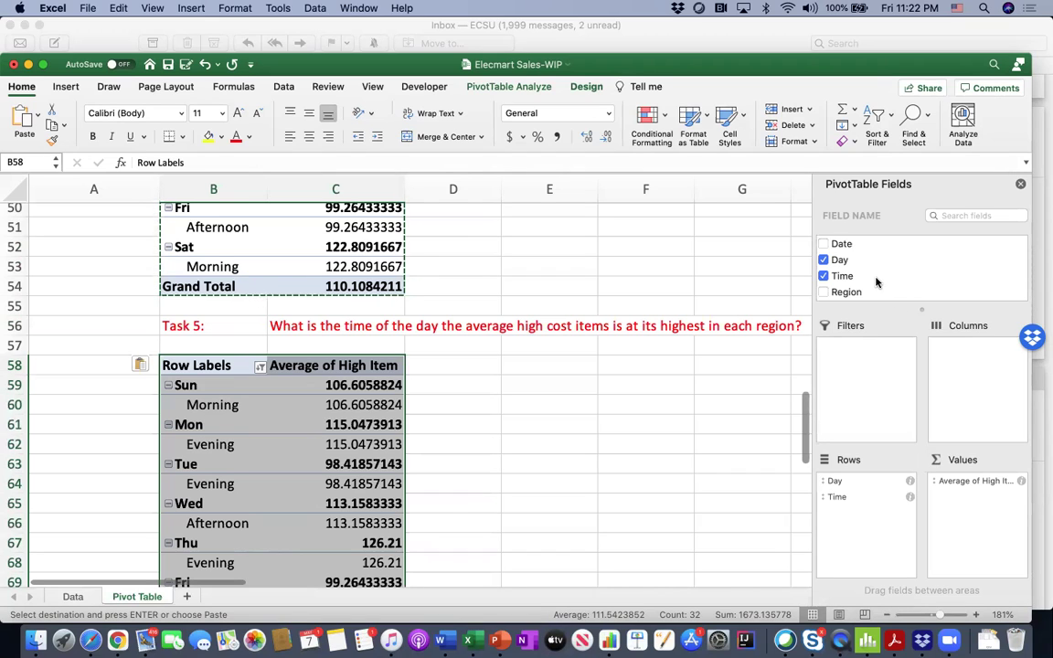
Step: Add Region to the rows of the Task 5 PivotTable below Time, allowing existing data to be replaced
left_click(842, 294)
left_click_drag(842, 294, 864, 521)
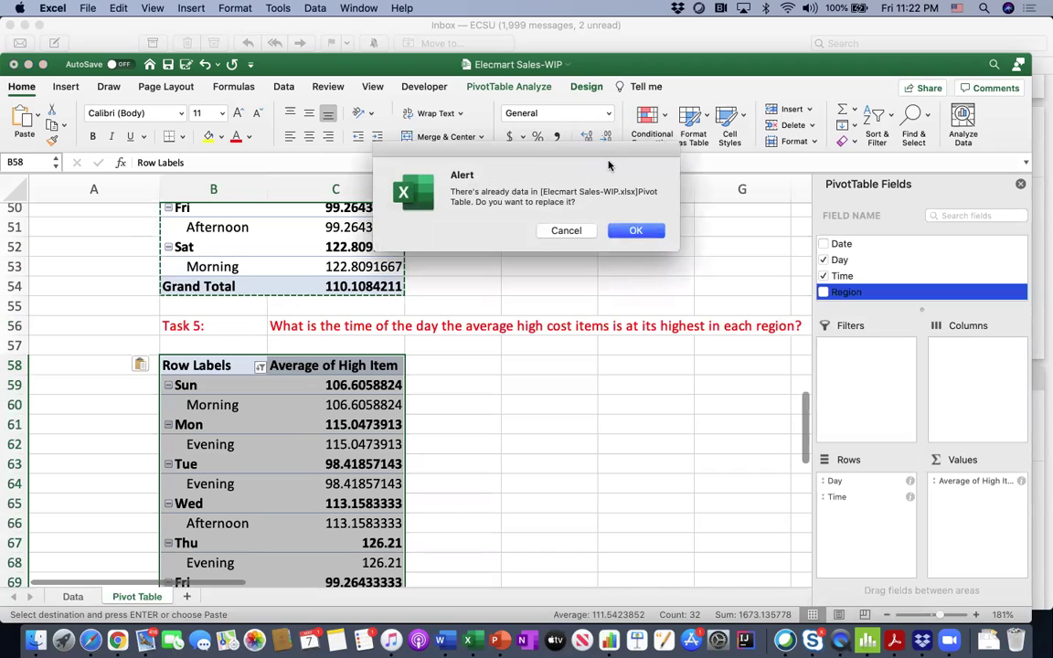
left_click(634, 231)
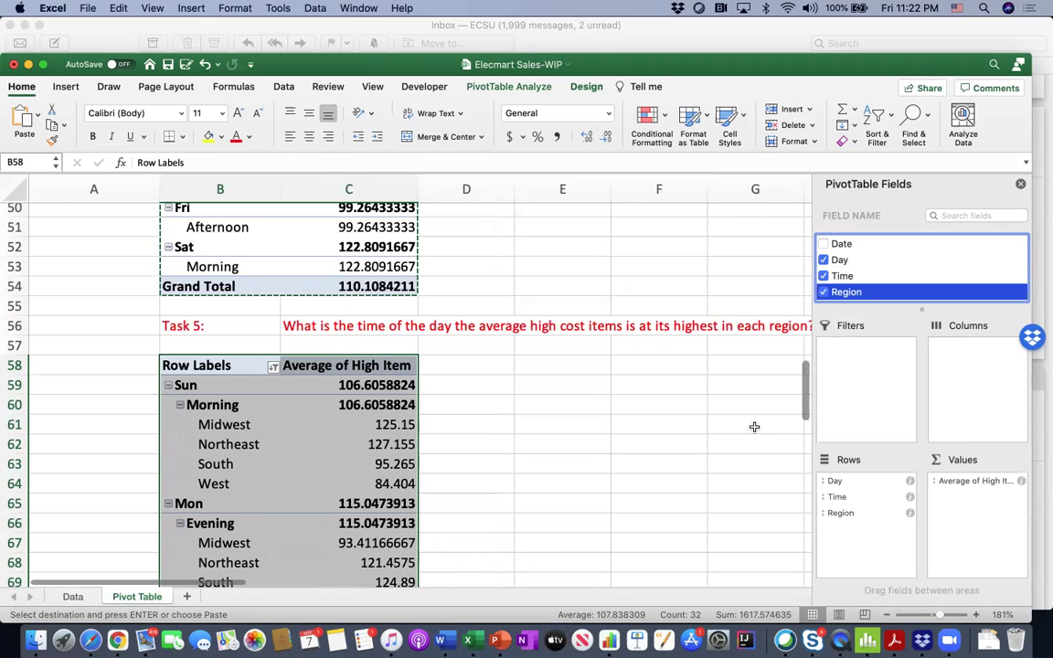
left_click(266, 423)
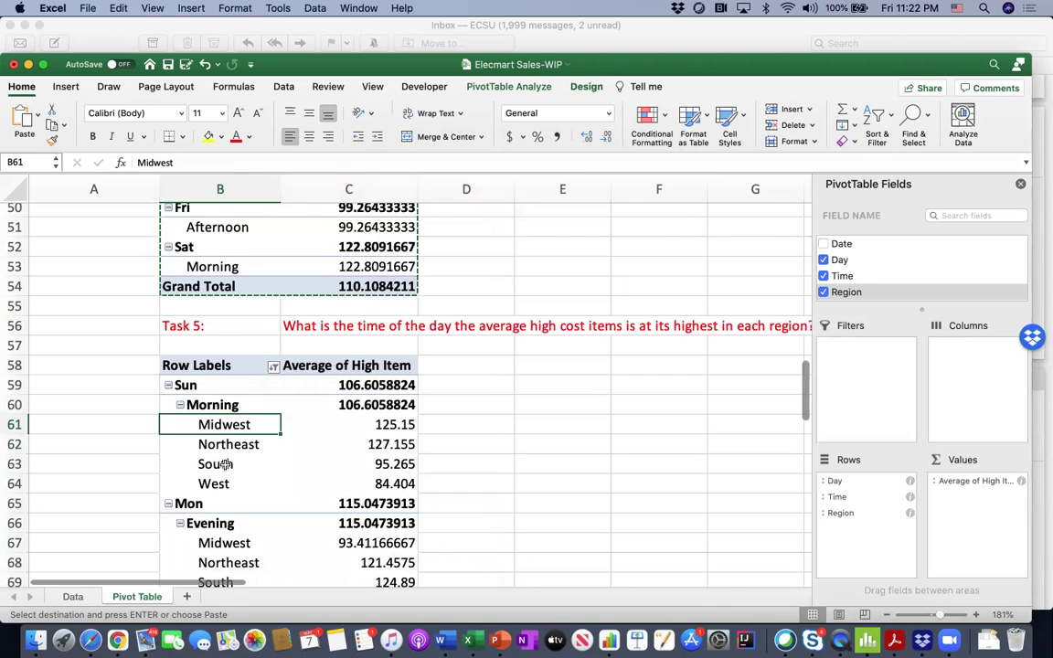
scroll(247, 475, "down", 4)
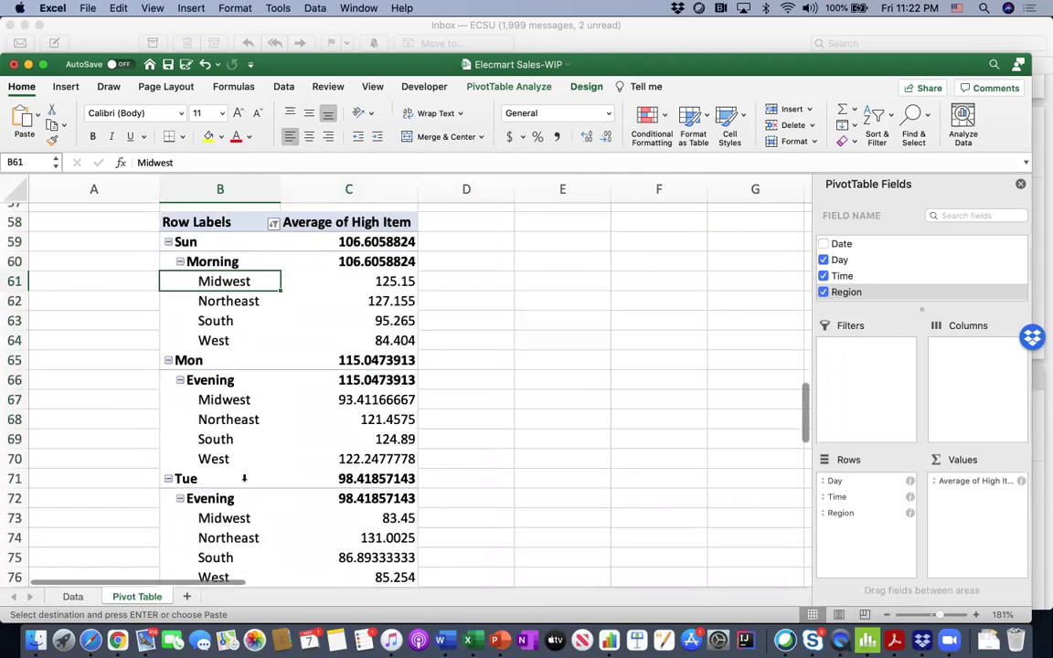
scroll(244, 478, "up", 3)
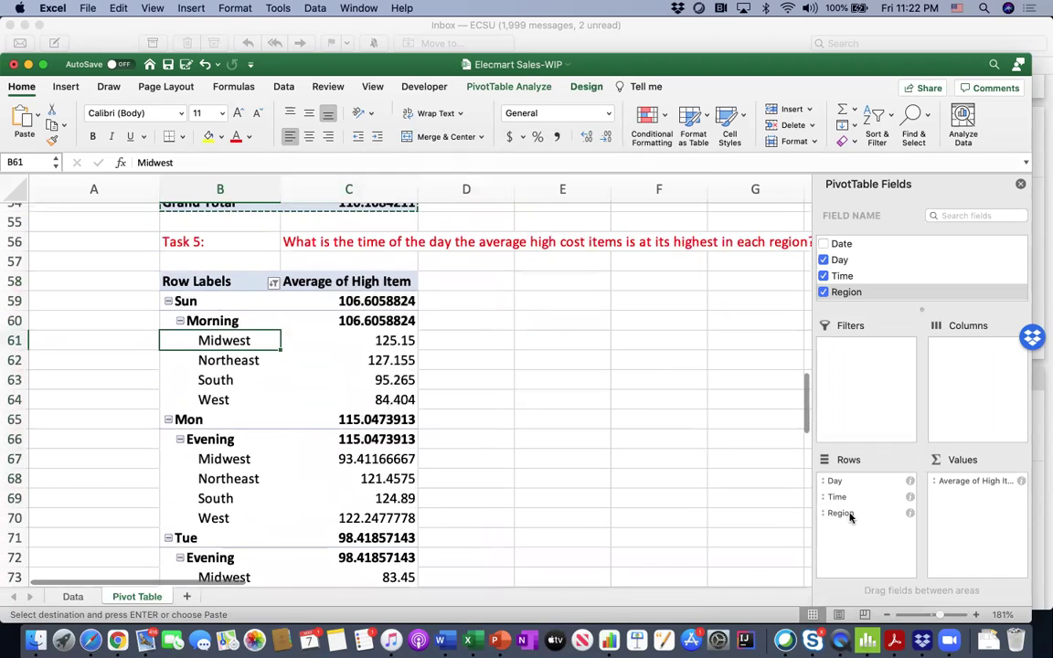
Step: Reorder the row fields of the Task 5 PivotTable to Region, Day, Time
left_click(848, 513)
mouse_move(848, 516)
left_mouse_down()
mouse_move(852, 480)
mouse_move(853, 540)
mouse_move(851, 528)
left_mouse_up()
left_click_drag(848, 488, 853, 523)
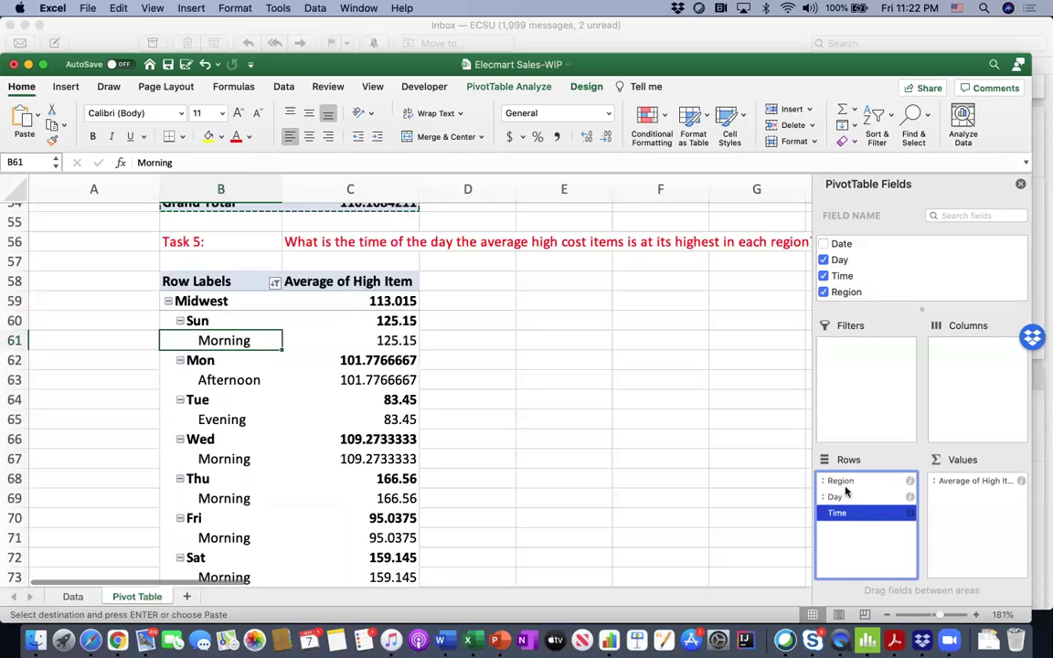
scroll(541, 422, "down", 5)
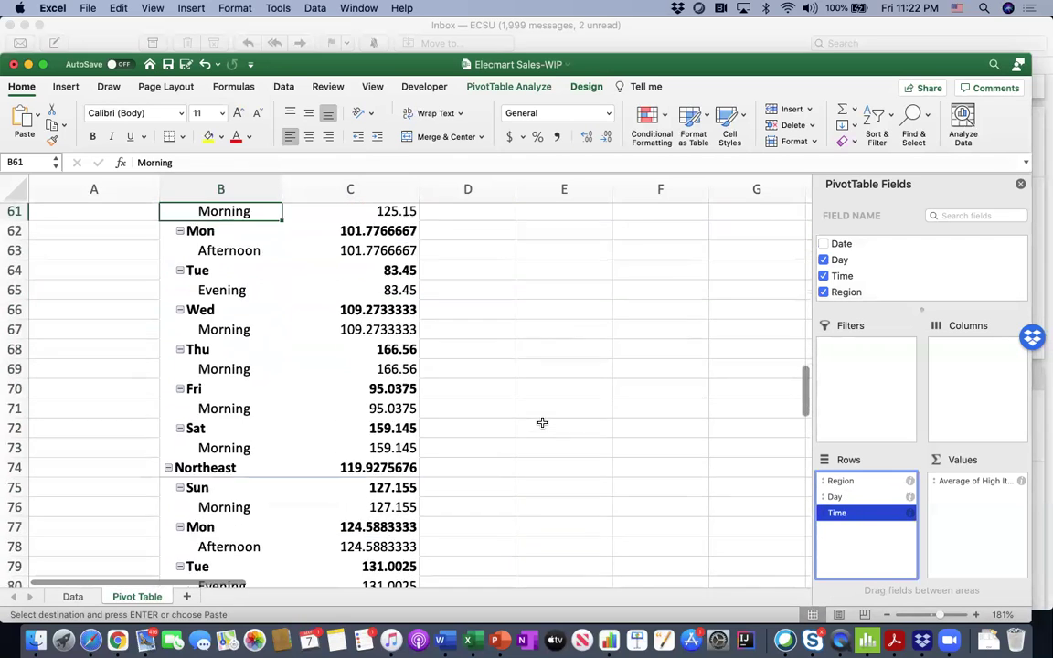
scroll(541, 424, "up", 5)
left_click(486, 376)
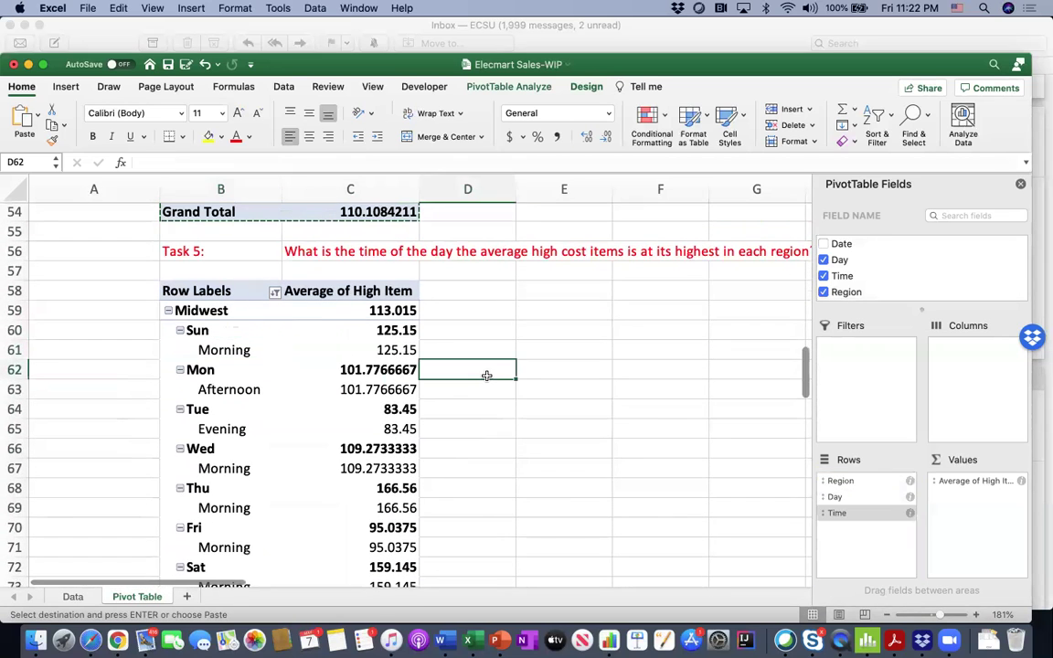
Step: Examine the Task 5 PivotTable for the top time on each weekday within the Midwest region
left_click(225, 293)
left_click(227, 321)
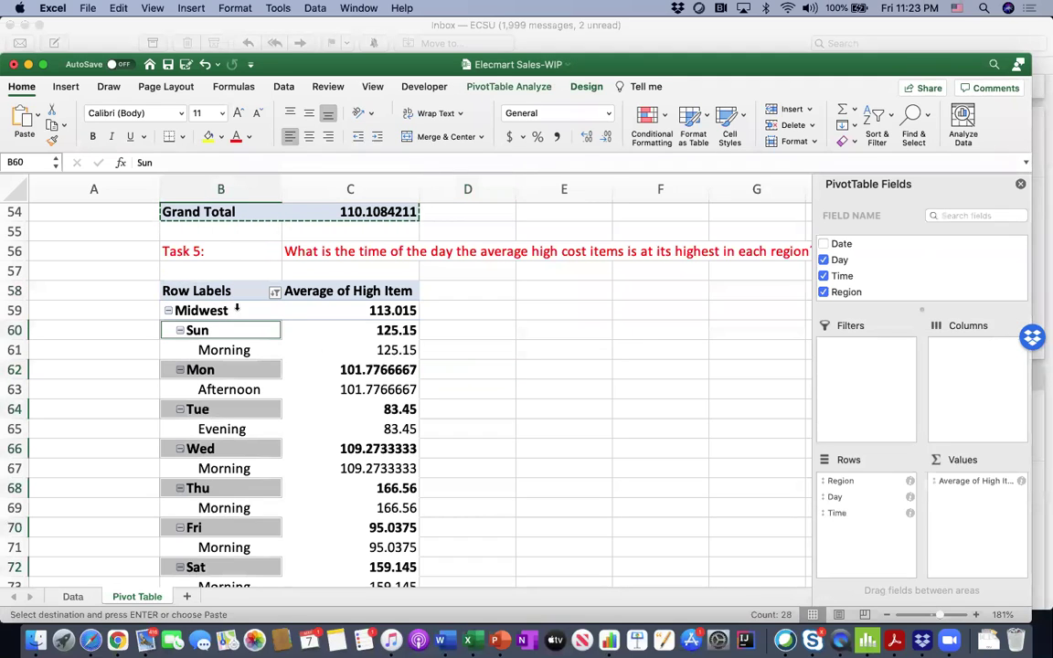
left_click(468, 347)
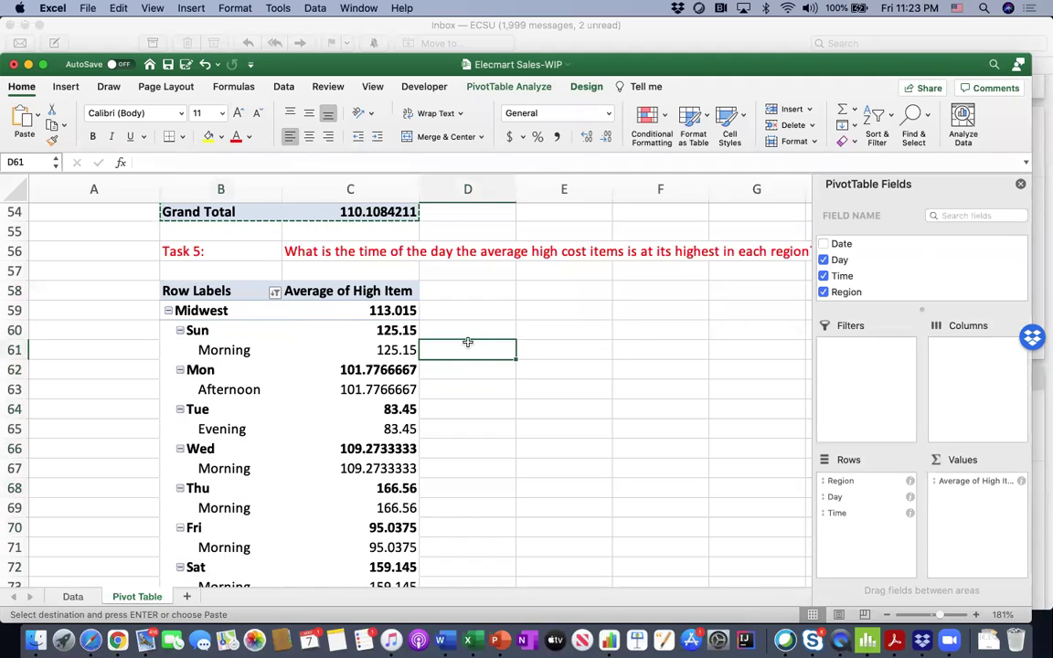
left_click(219, 296)
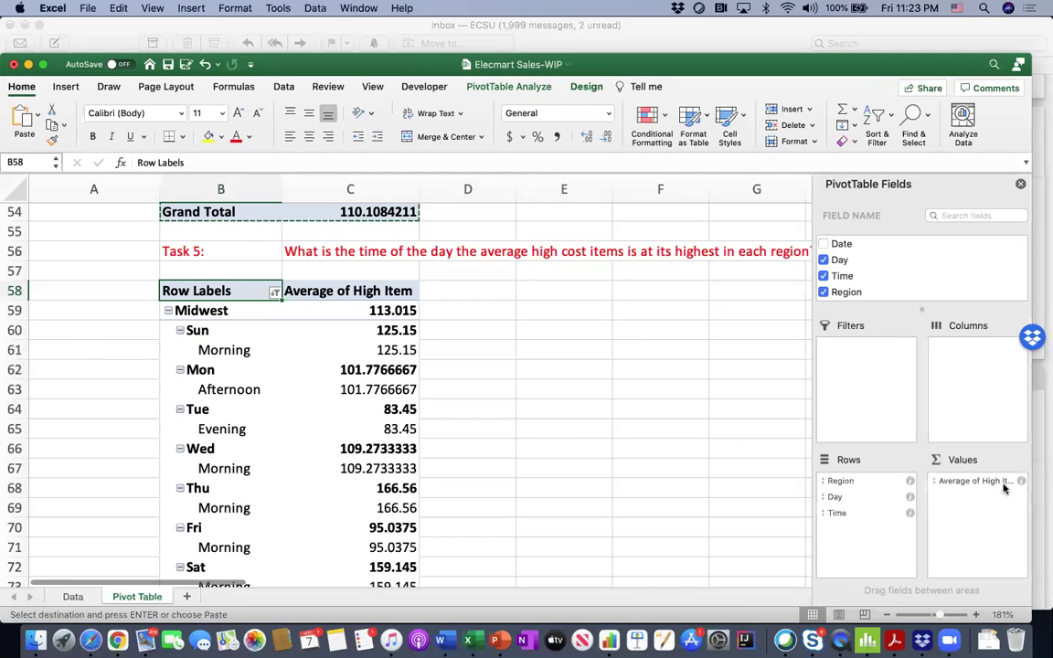
scroll(574, 383, "right", 2)
scroll(575, 383, "up", 1)
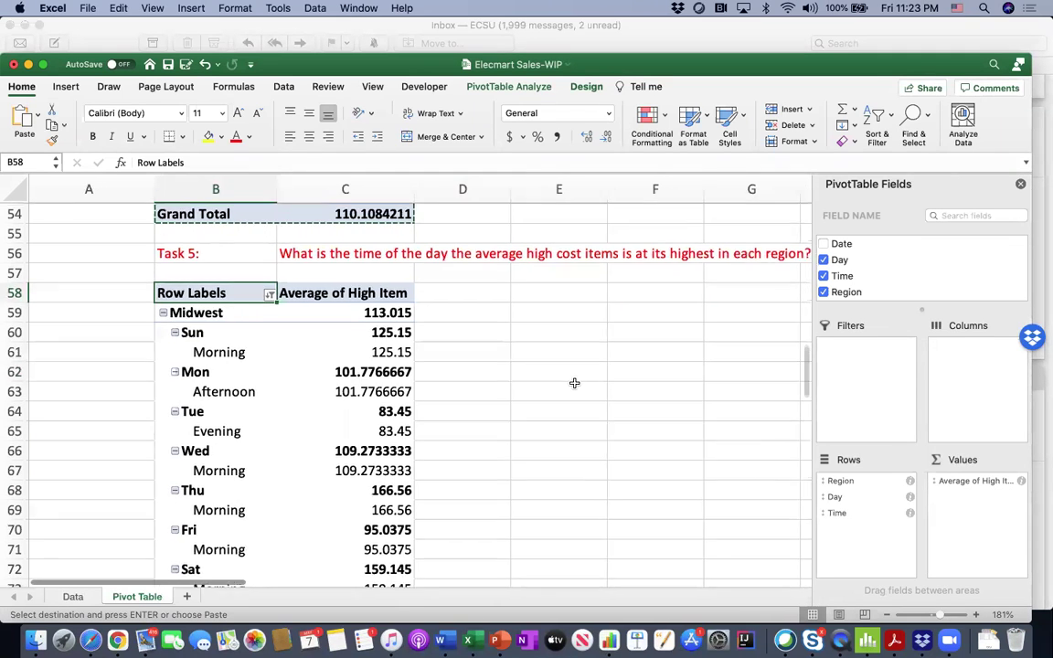
scroll(574, 383, "left", 1)
scroll(574, 383, "up", 1)
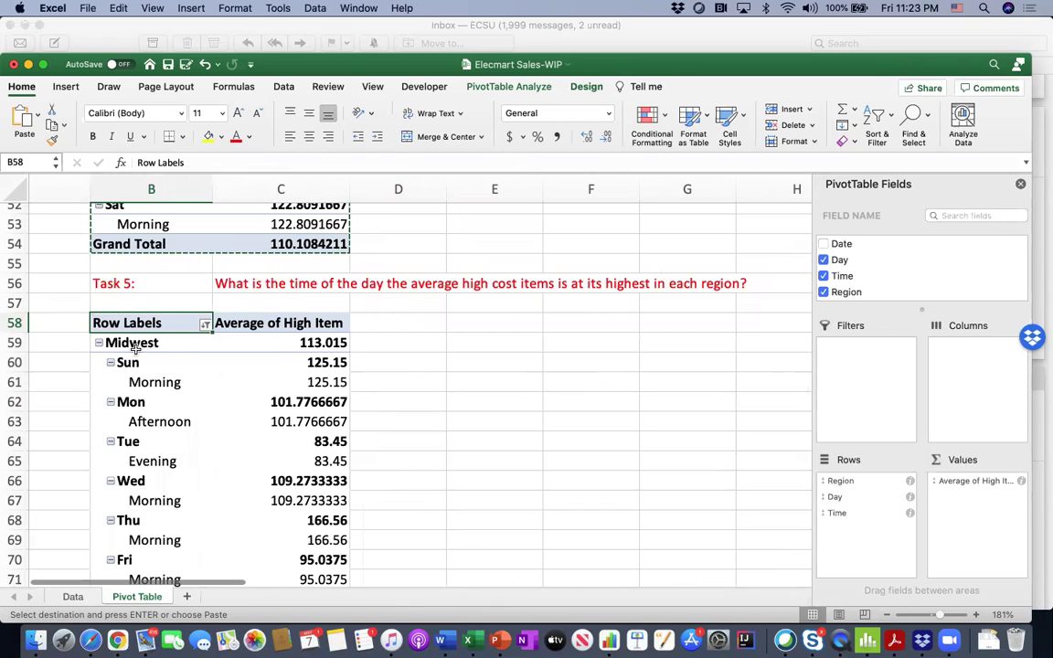
scroll(157, 352, "left", 3)
scroll(157, 352, "down", 1)
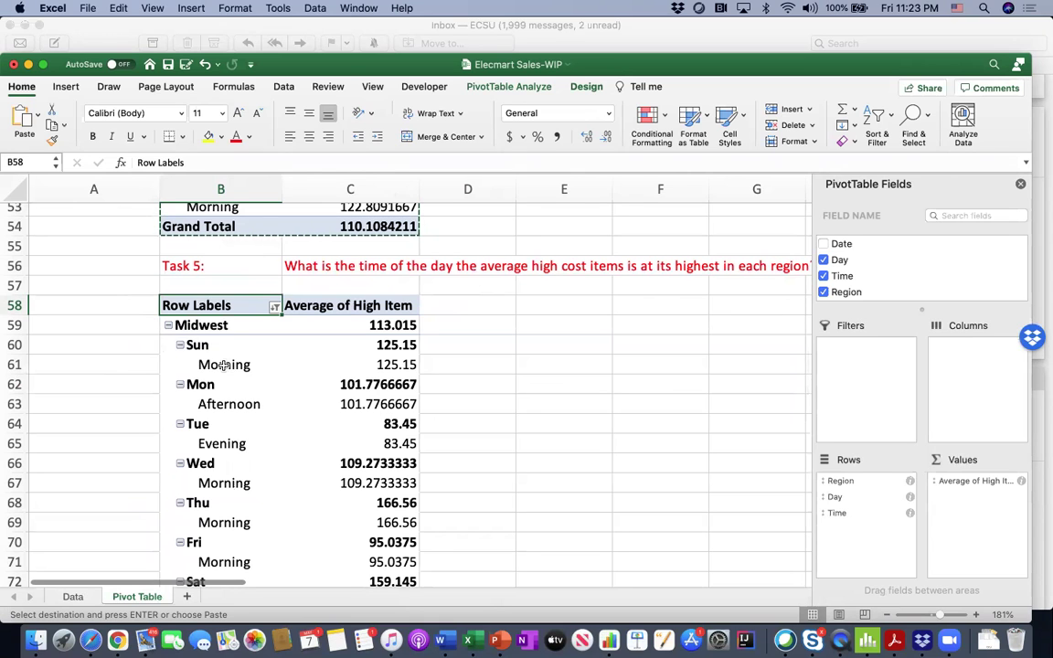
scroll(223, 366, "down", 2)
scroll(223, 367, "down", 1)
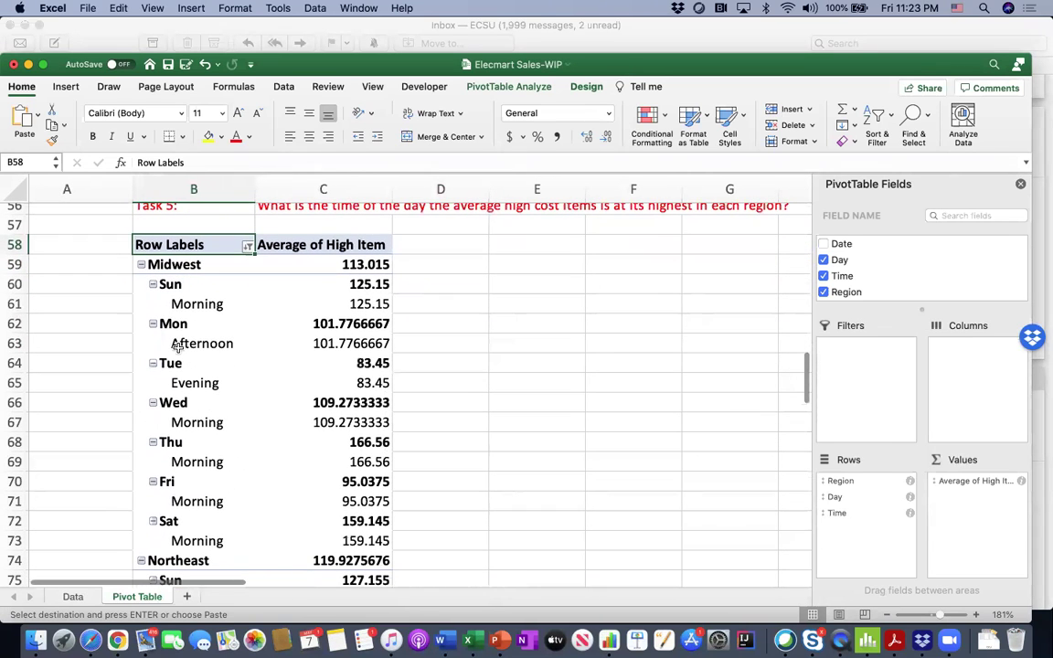
Step: Remove the Day field from the rows of the Task 5 PivotTable, keeping Region and Time
scroll(205, 308, "up", 1)
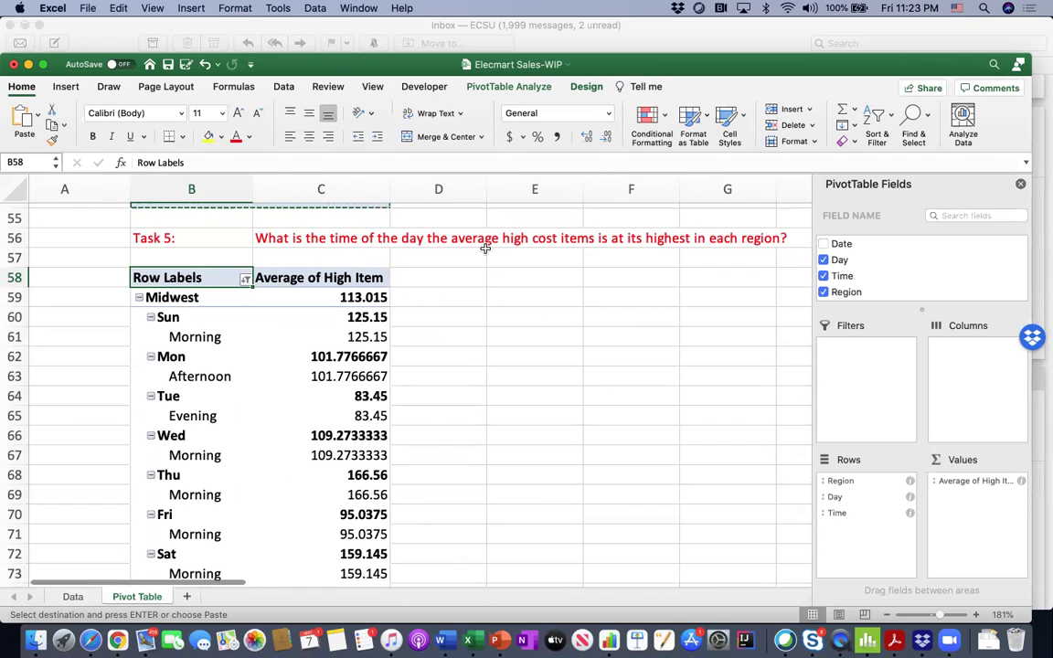
left_click(838, 500)
right_click(838, 499)
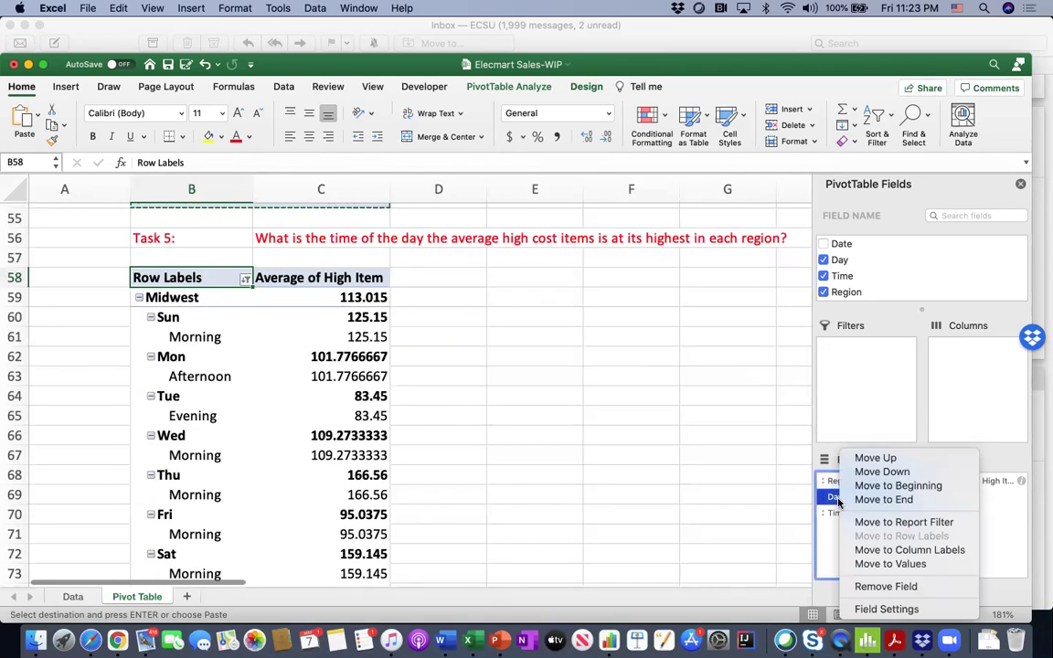
left_click(895, 588)
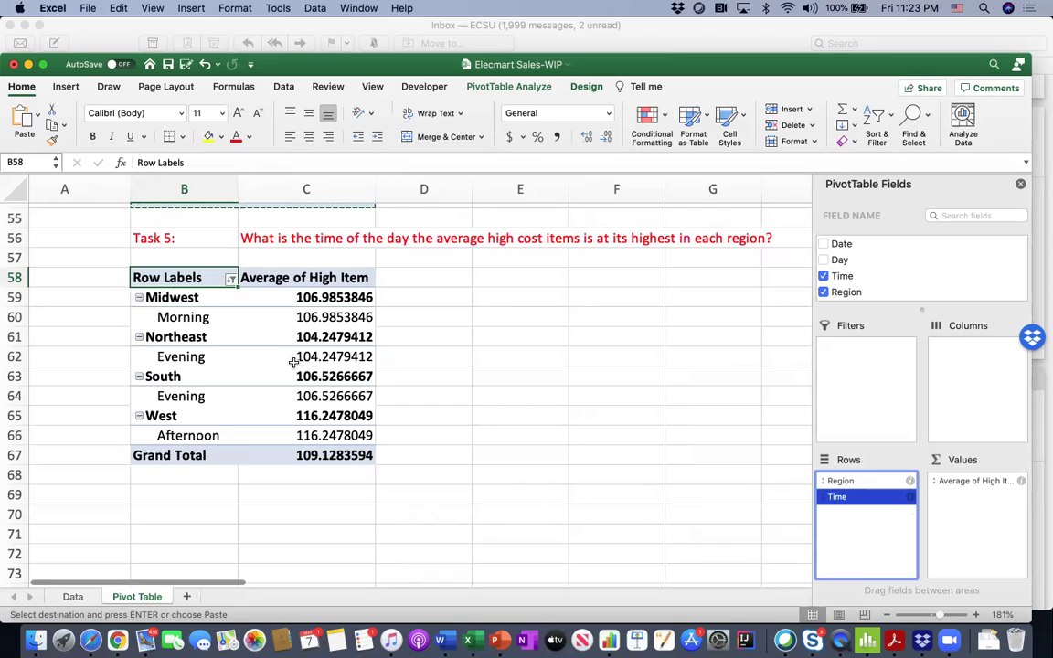
left_click(262, 320)
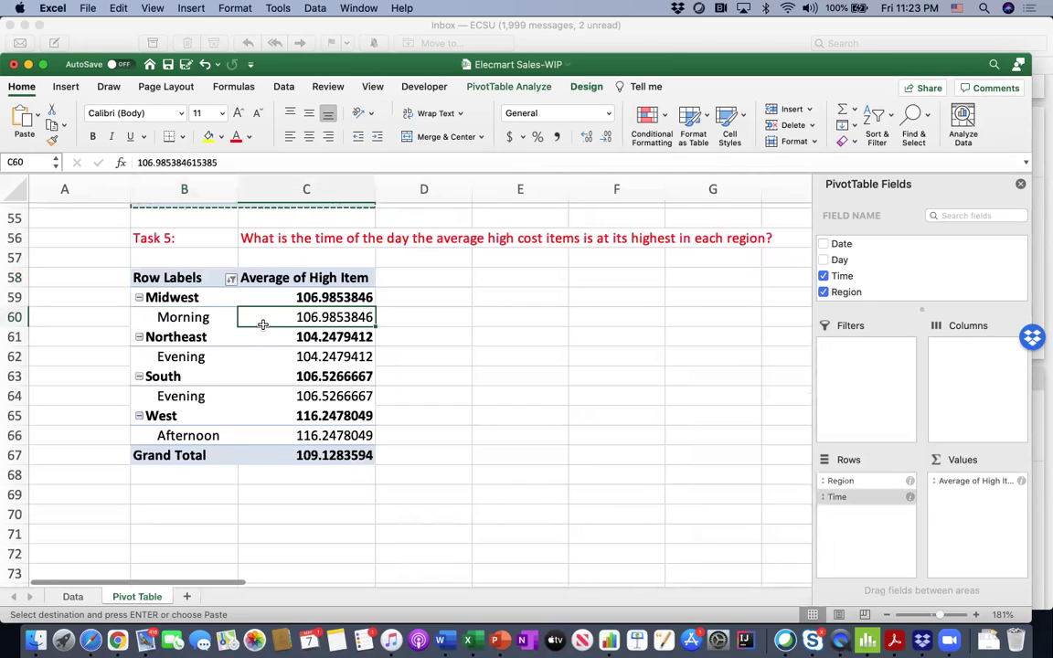
left_click(231, 279)
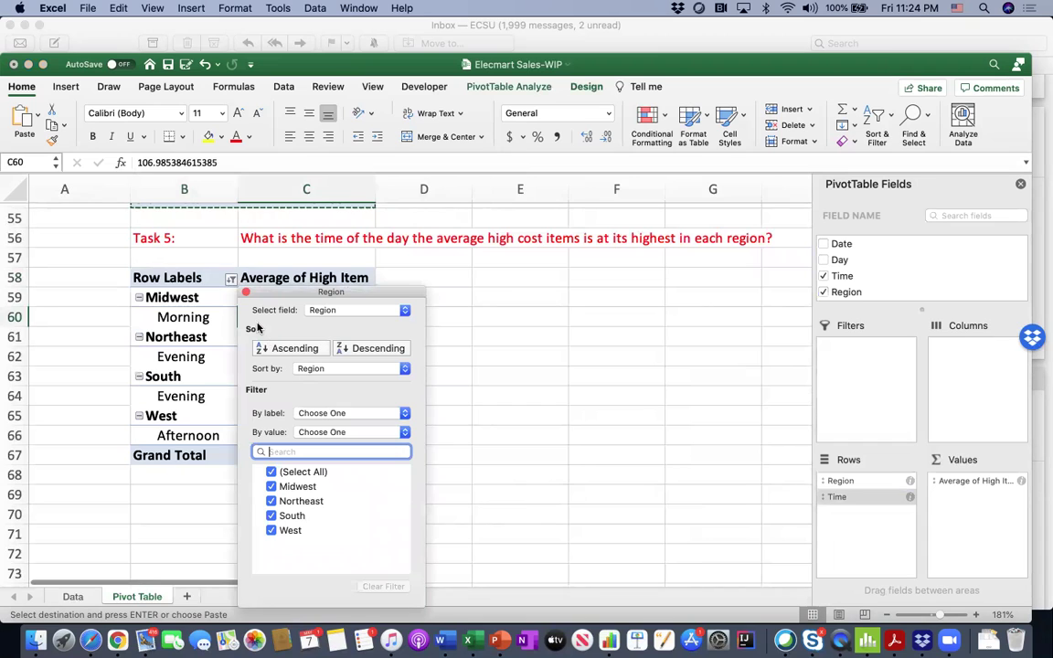
left_click(245, 293)
left_click(231, 340)
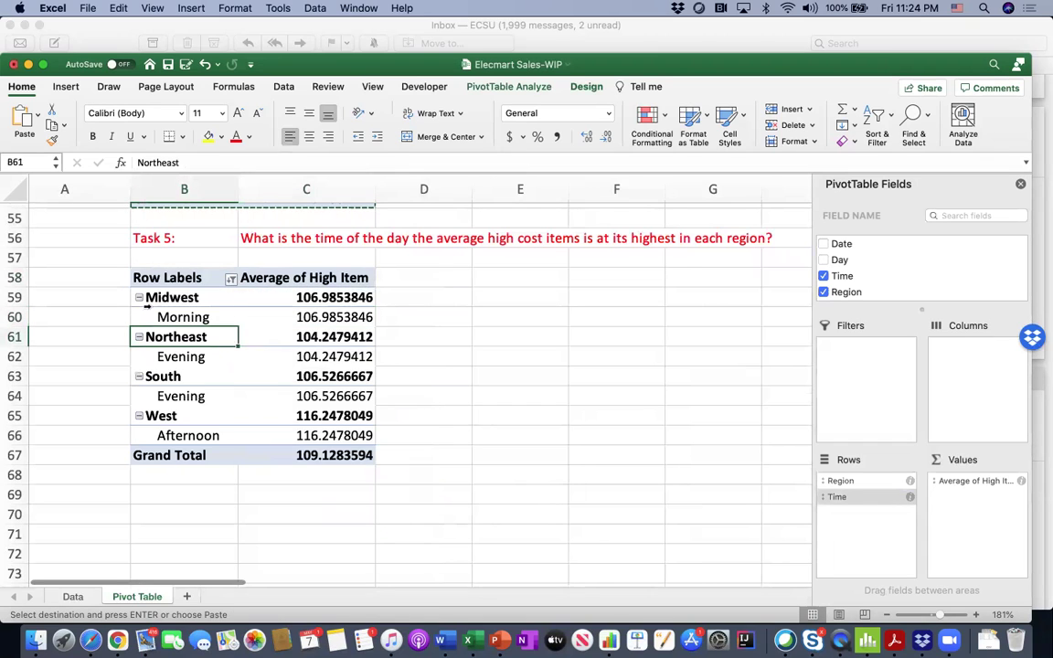
left_click(139, 302)
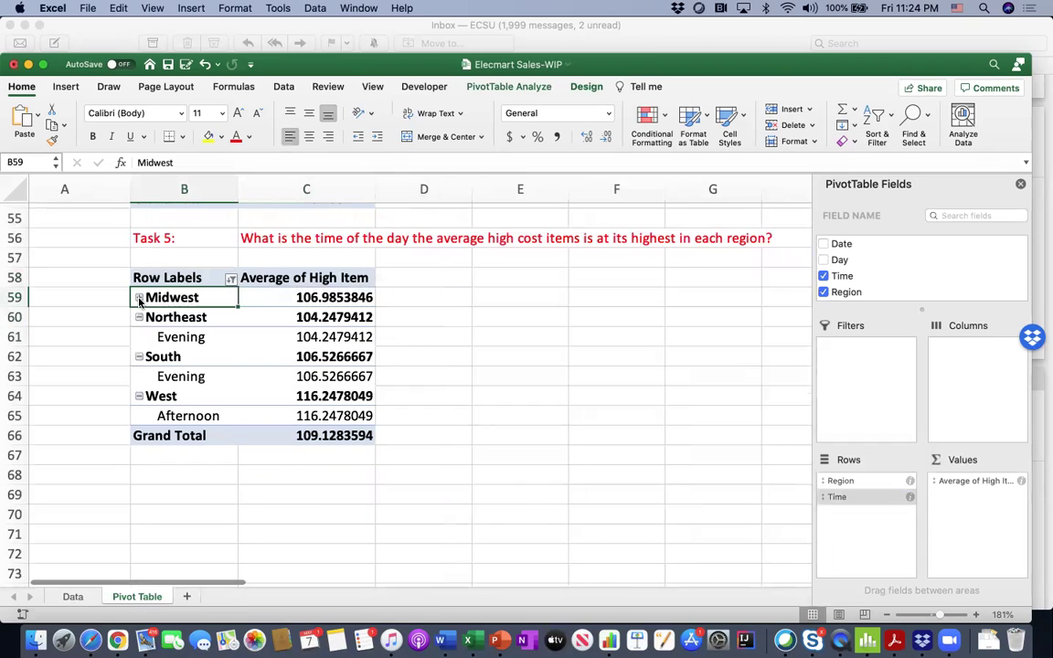
Step: Remove the top-item value filter from the Time field of the Task 5 PivotTable to list every time within each region
left_click(232, 279)
left_click(335, 311)
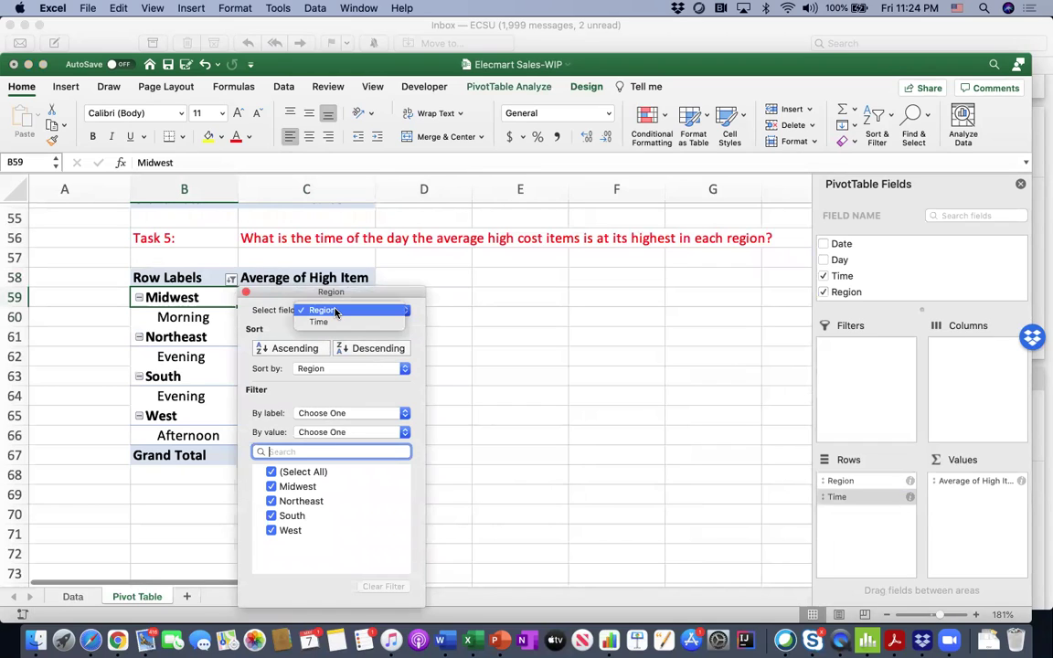
left_click(320, 322)
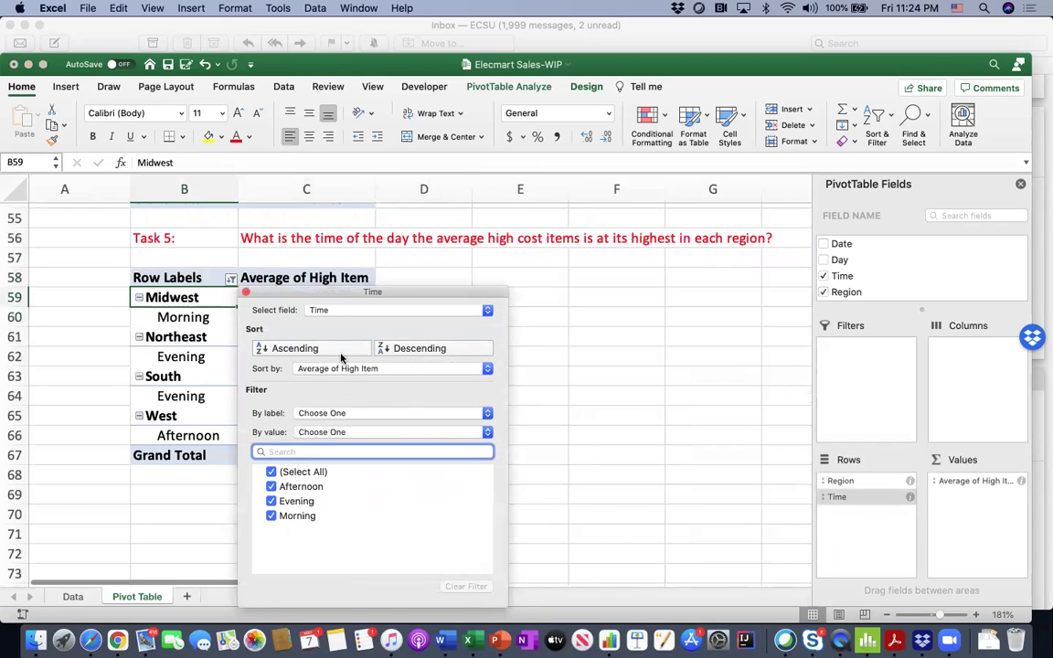
left_click(338, 432)
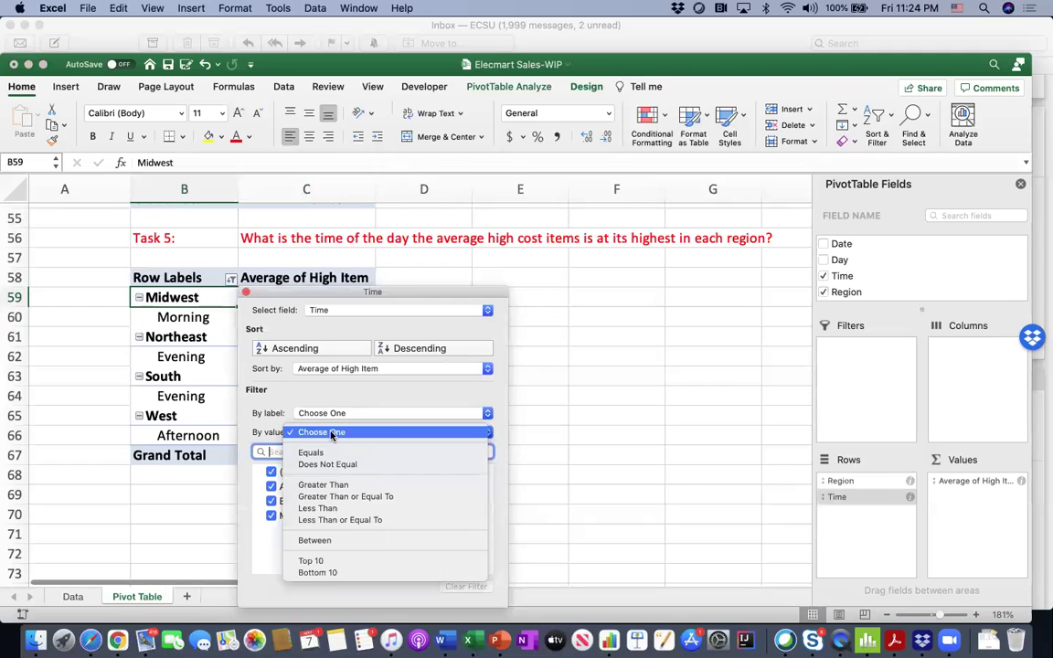
left_click(338, 563)
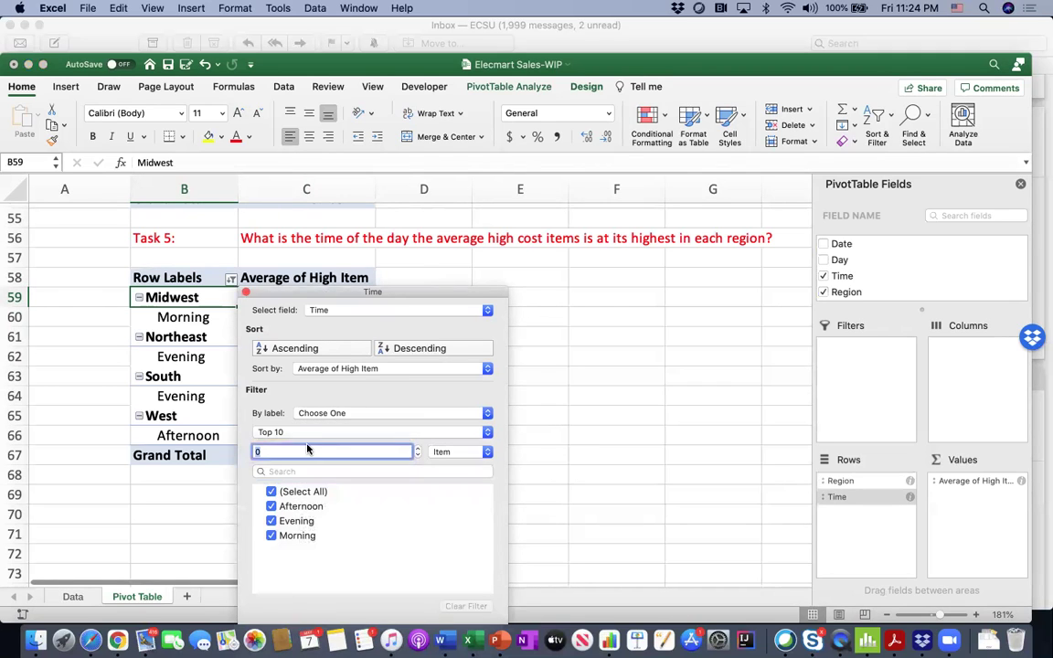
left_click(228, 274)
scroll(276, 411, "down", 1)
scroll(276, 414, "down", 3)
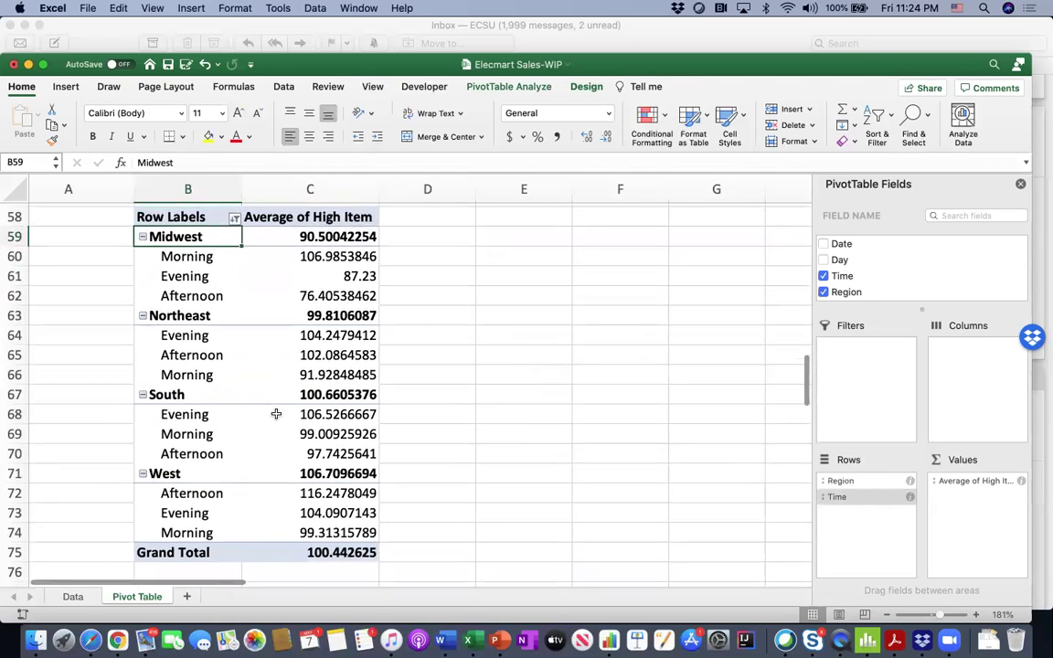
scroll(276, 414, "up", 5)
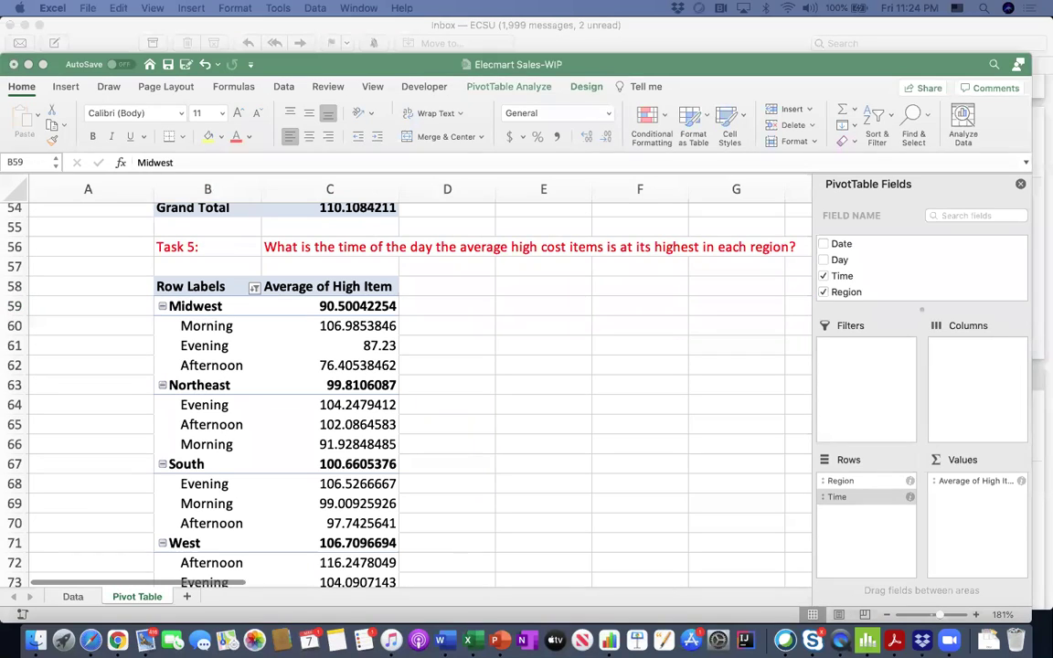
Step: Copy the Task 6 label and question about average total cost per time, day and region into B77
key("super+c")
scroll(306, 416, "down", 5)
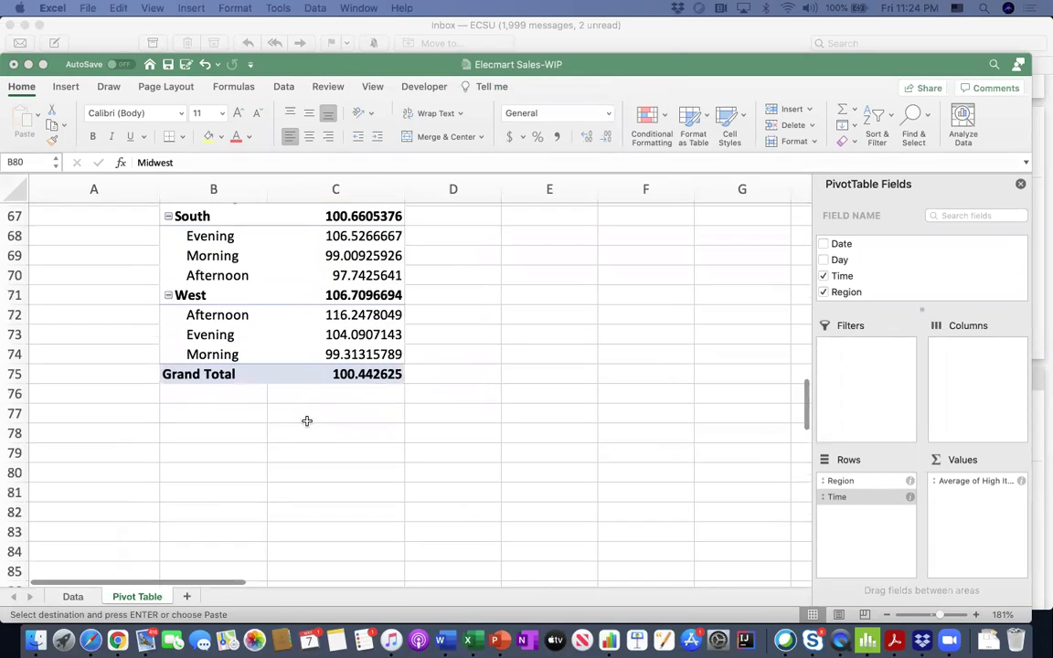
left_click(198, 418)
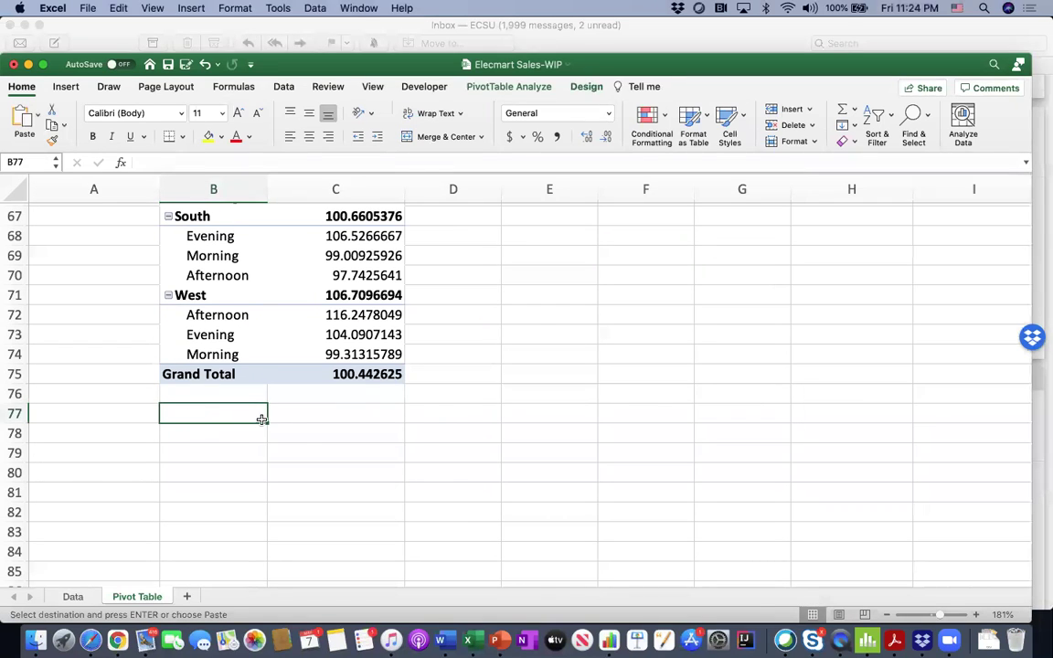
key("super+v")
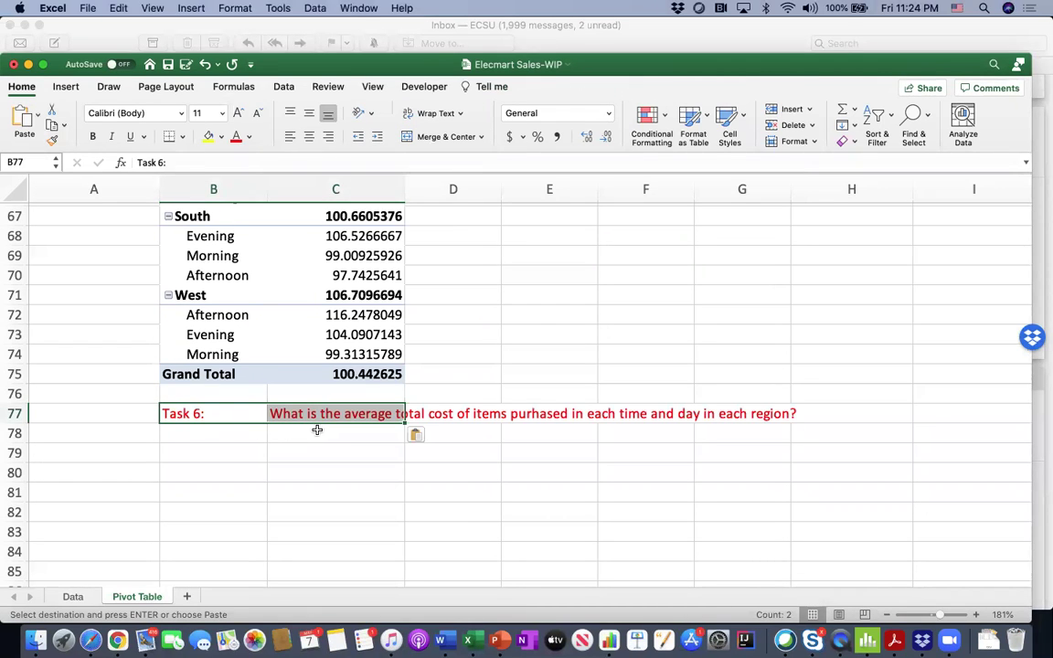
left_click(384, 433)
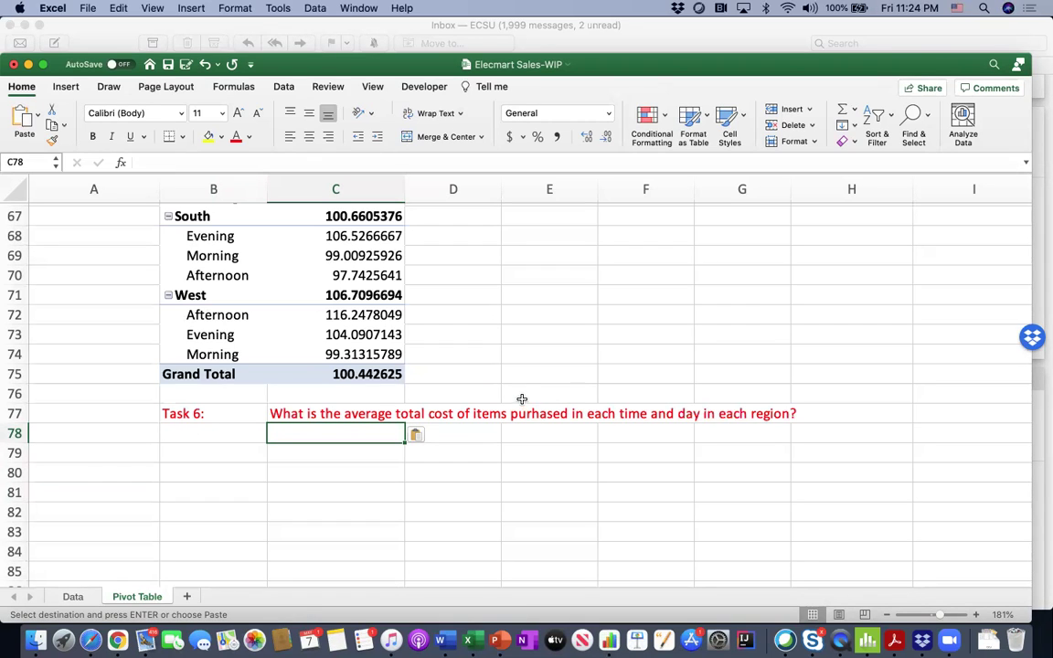
Step: Copy the PivotTable of average total cost by time that starts at B4 to B79 under the Task 6 question
scroll(519, 376, "up", 1)
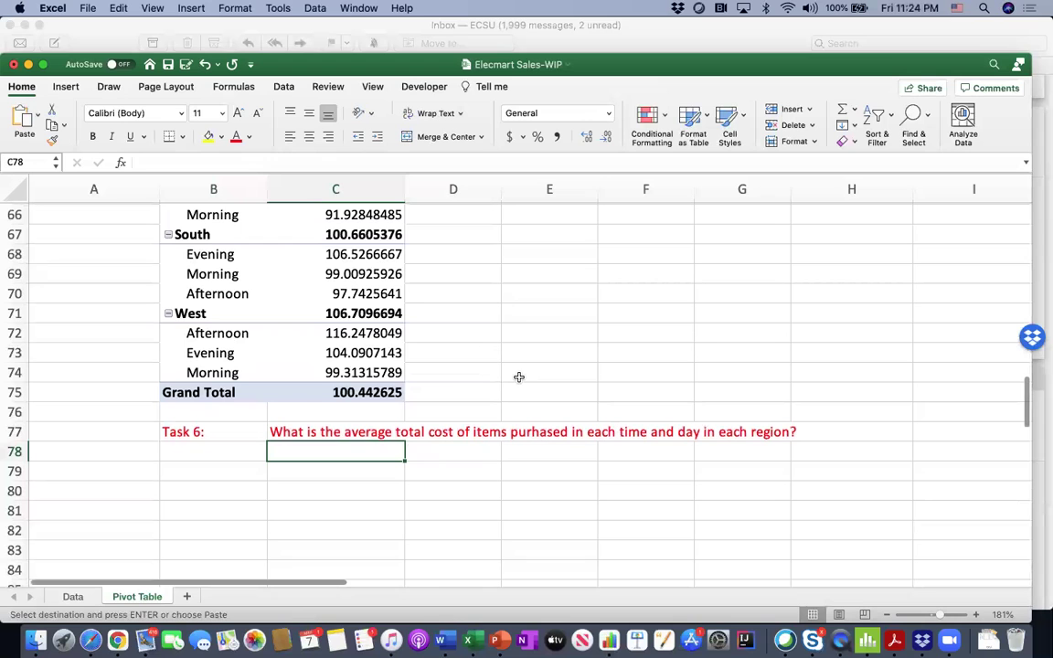
scroll(519, 376, "up", 12)
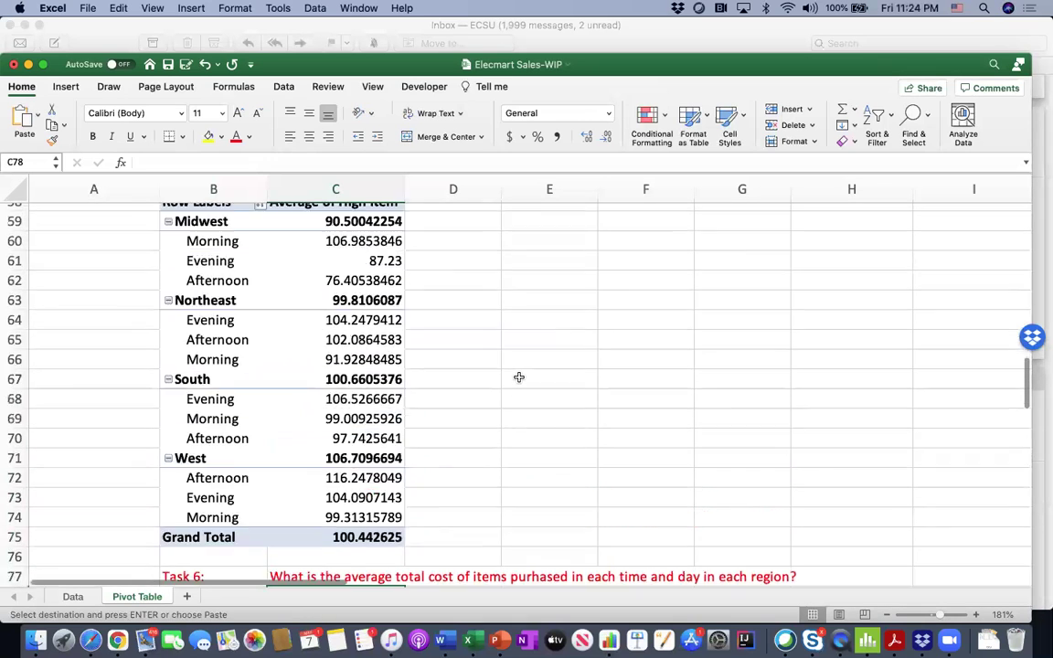
scroll(518, 376, "up", 10)
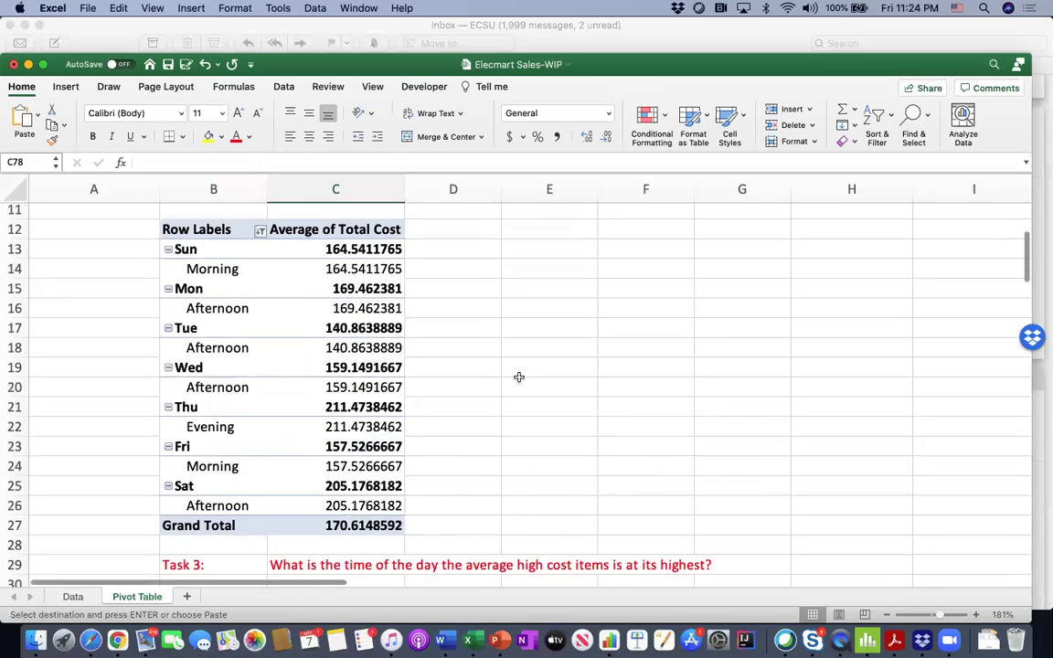
left_click_drag(199, 274, 343, 357)
key("super+c")
scroll(343, 357, "down", 20)
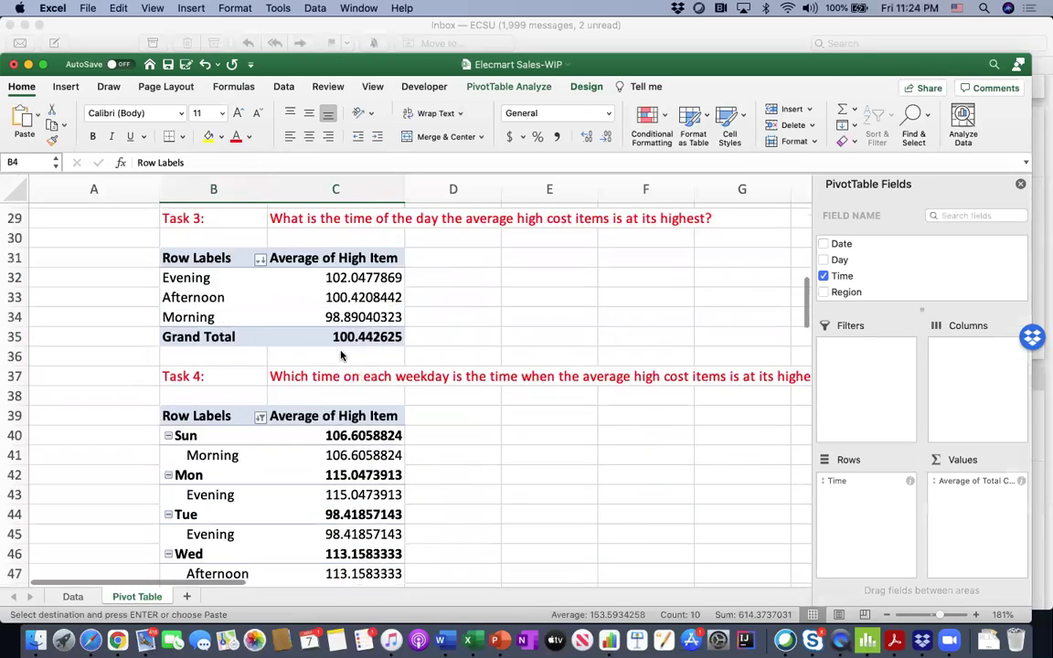
left_click(222, 455)
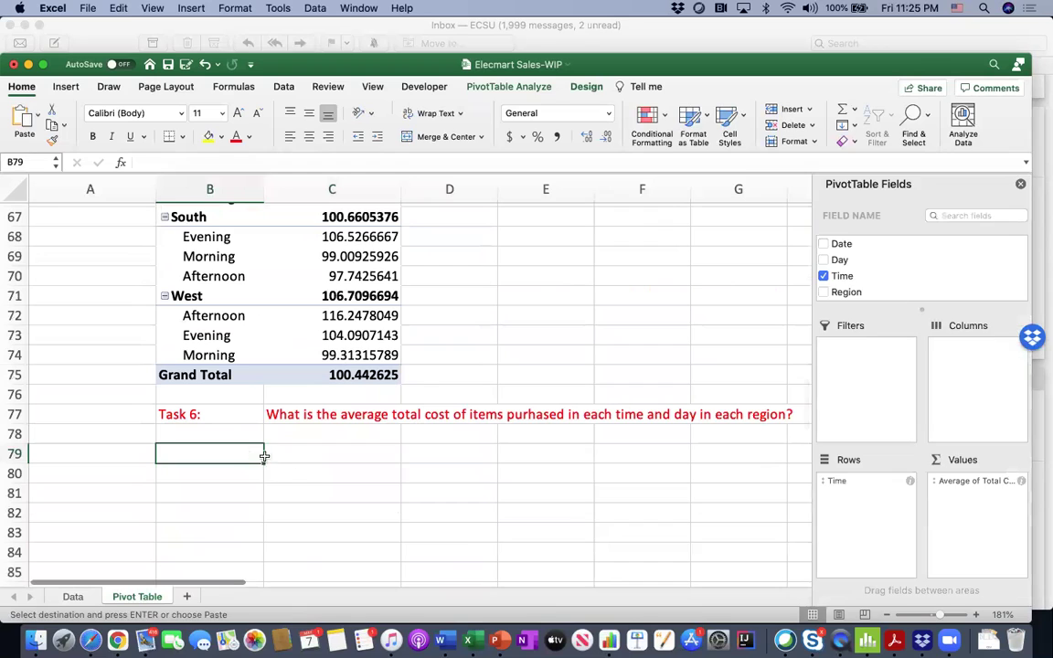
key("super+v")
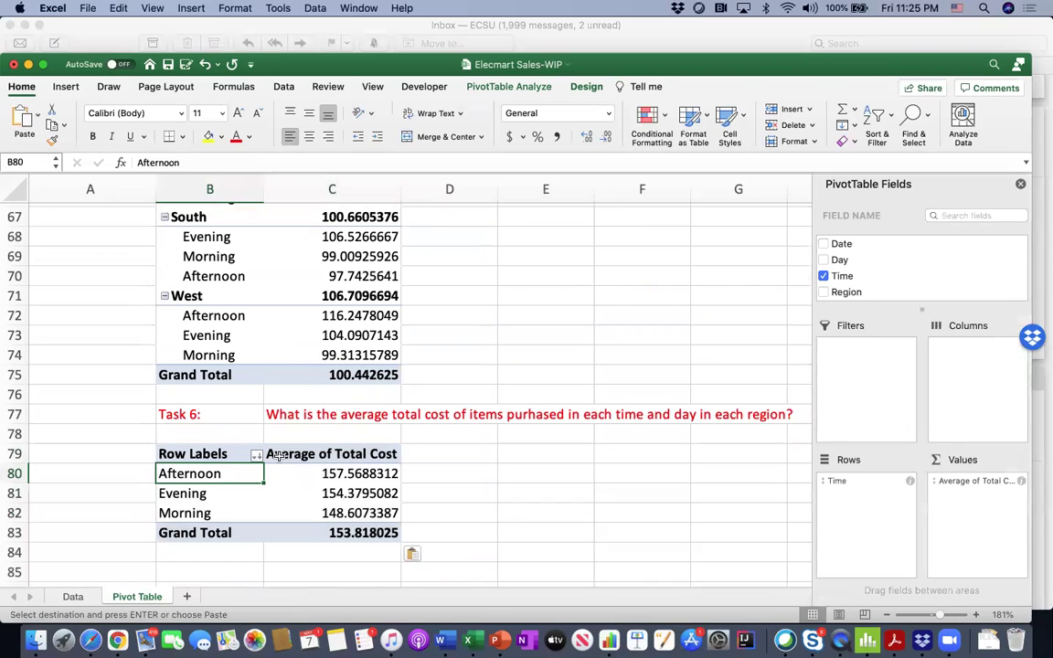
scroll(276, 455, "down", 3)
scroll(277, 455, "right", 1)
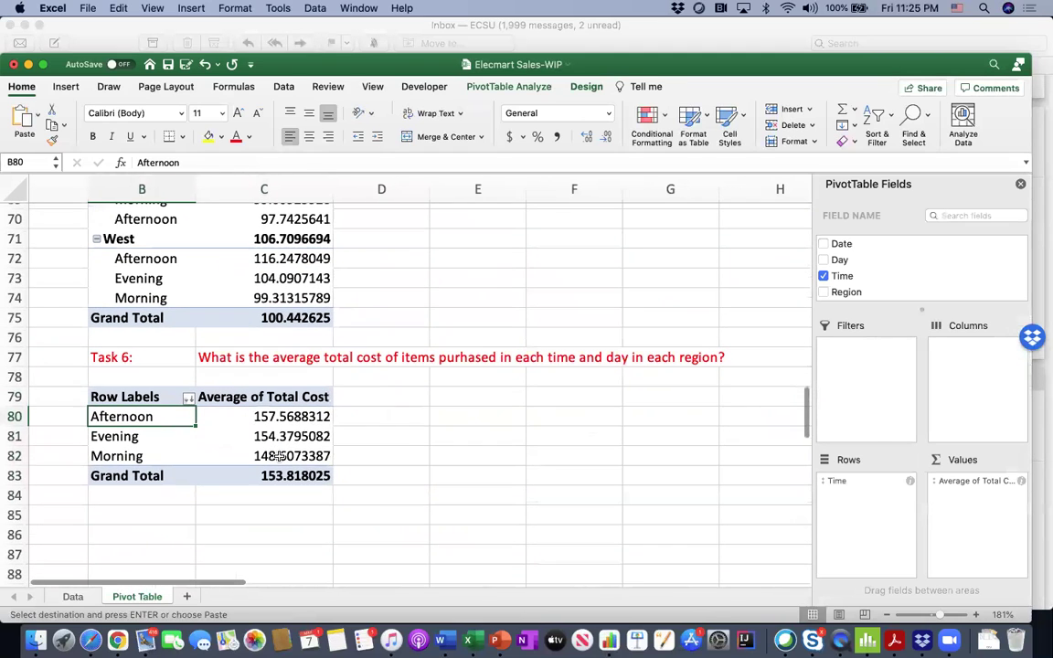
key("super+v")
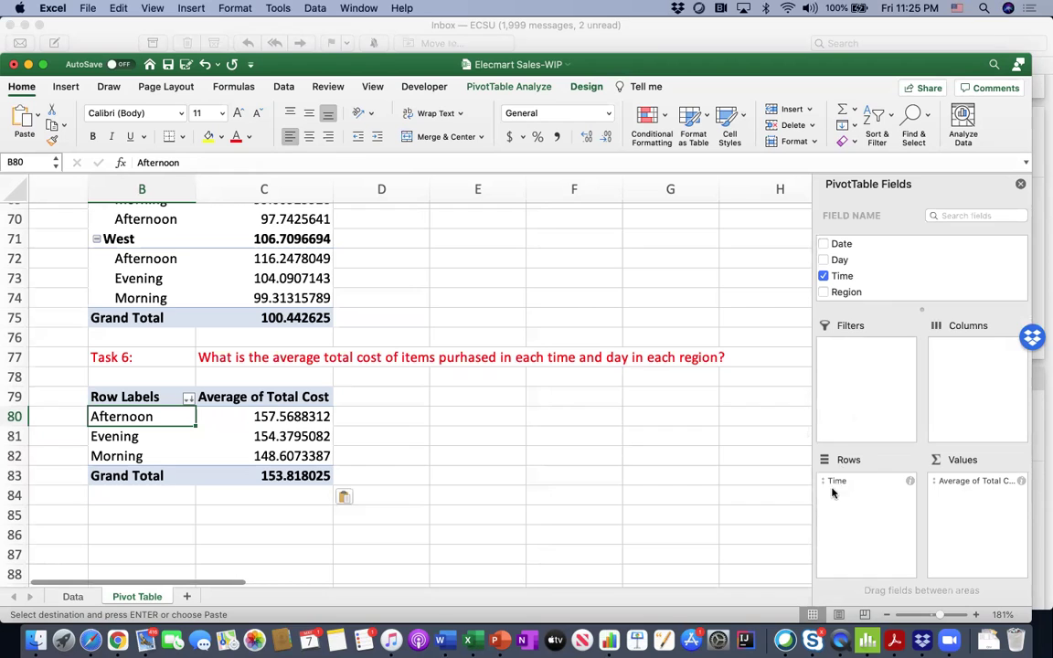
Step: Add Day to the rows of the Task 6 PivotTable and place it above Time
left_click_drag(840, 262, 853, 513)
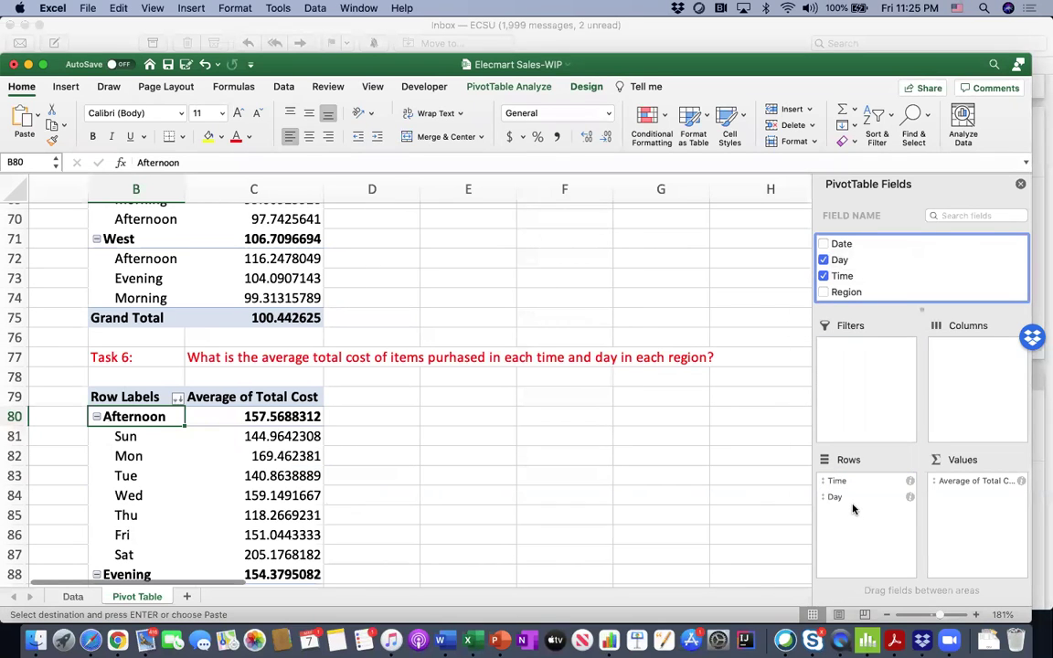
mouse_move(836, 499)
left_mouse_down()
mouse_move(841, 482)
mouse_move(843, 514)
left_mouse_up()
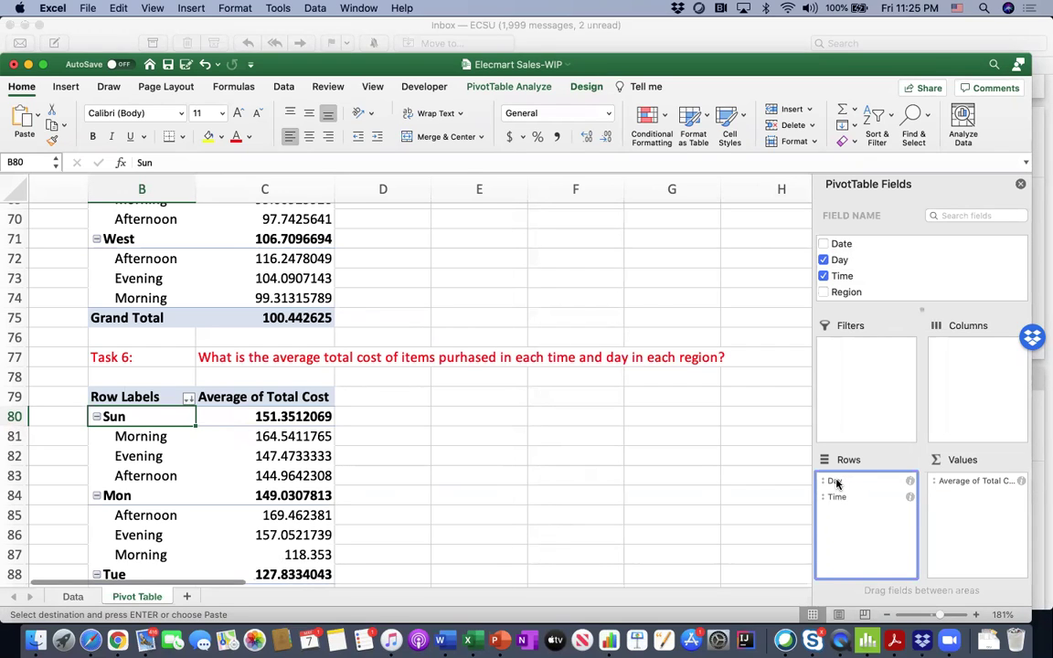
Step: Examine the Task 6 PivotTable's average total cost for each day and time against the question
scroll(119, 437, "down", 5)
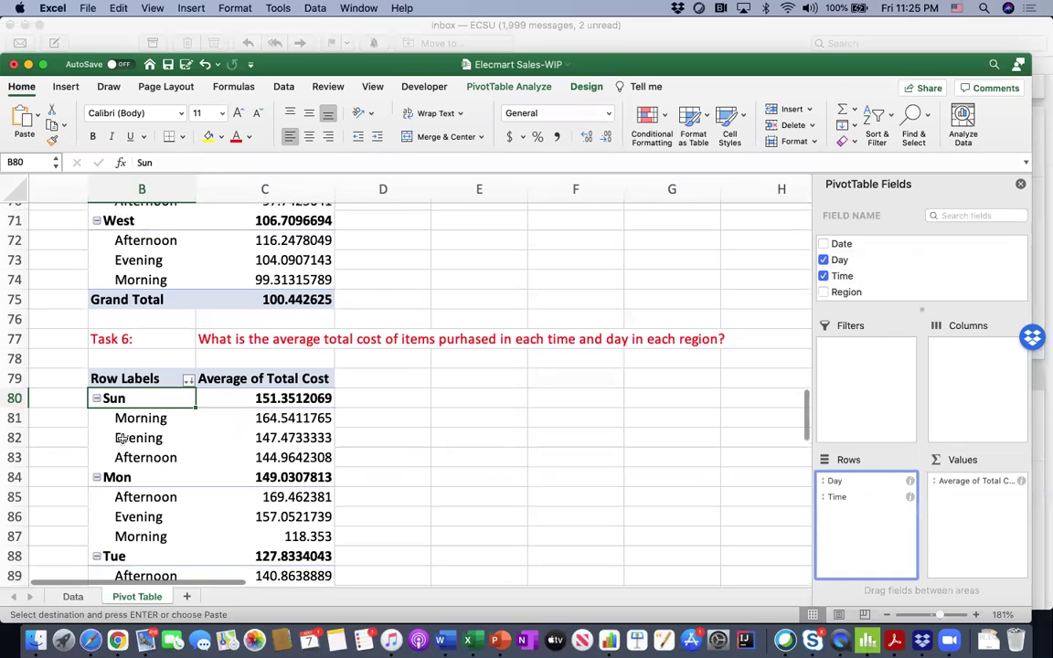
scroll(123, 439, "left", 2)
scroll(123, 439, "down", 3)
scroll(123, 439, "up", 4)
scroll(122, 439, "up", 3)
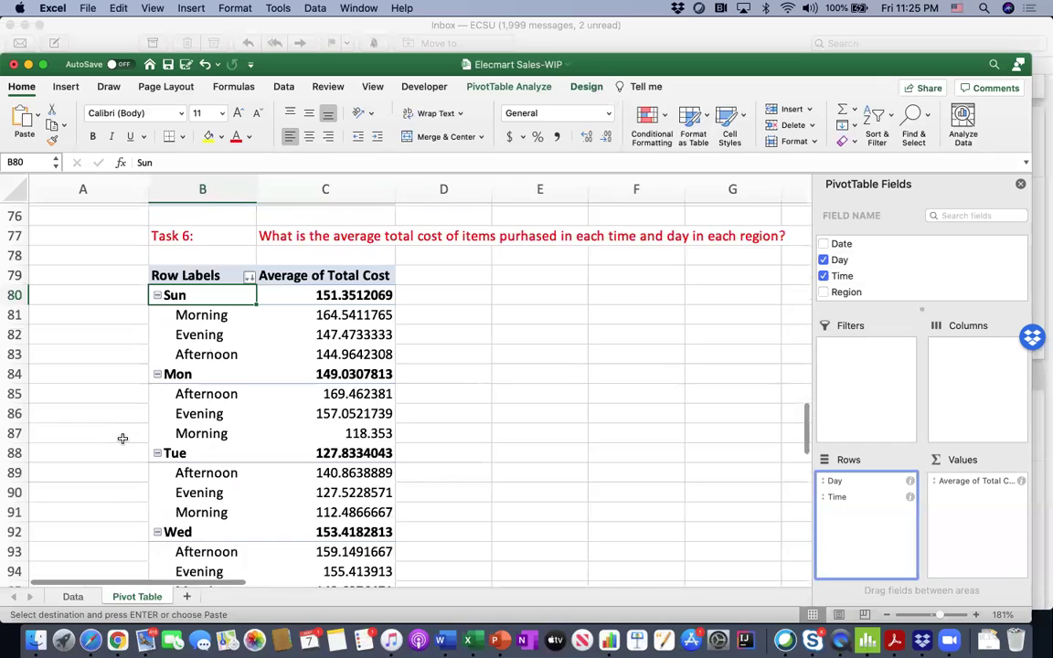
scroll(122, 438, "up", 1)
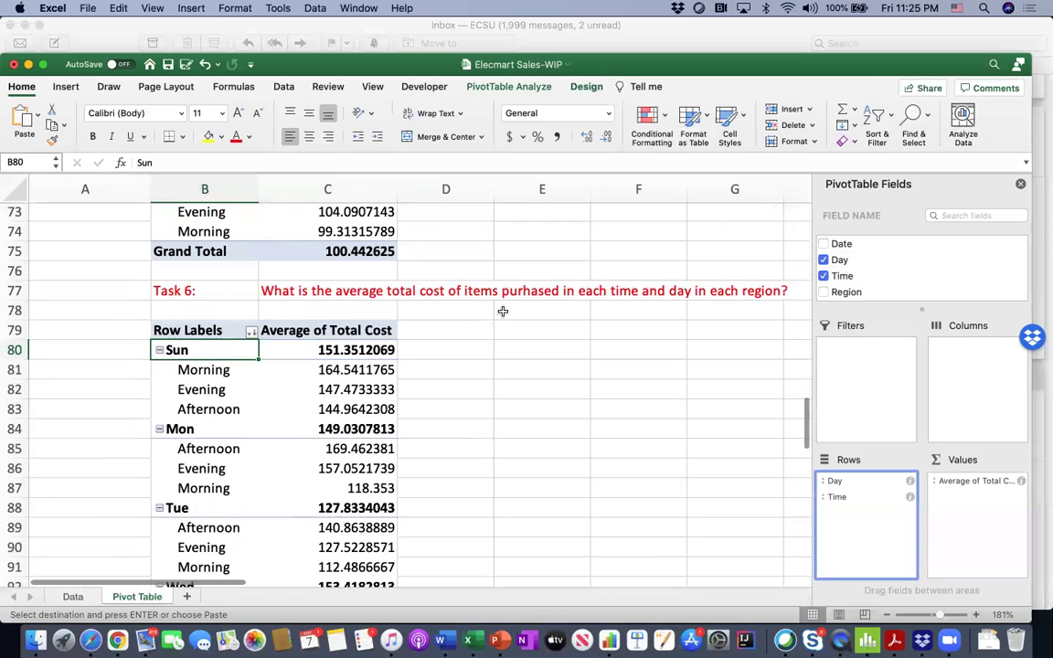
scroll(503, 312, "up", 1)
scroll(503, 311, "right", 2)
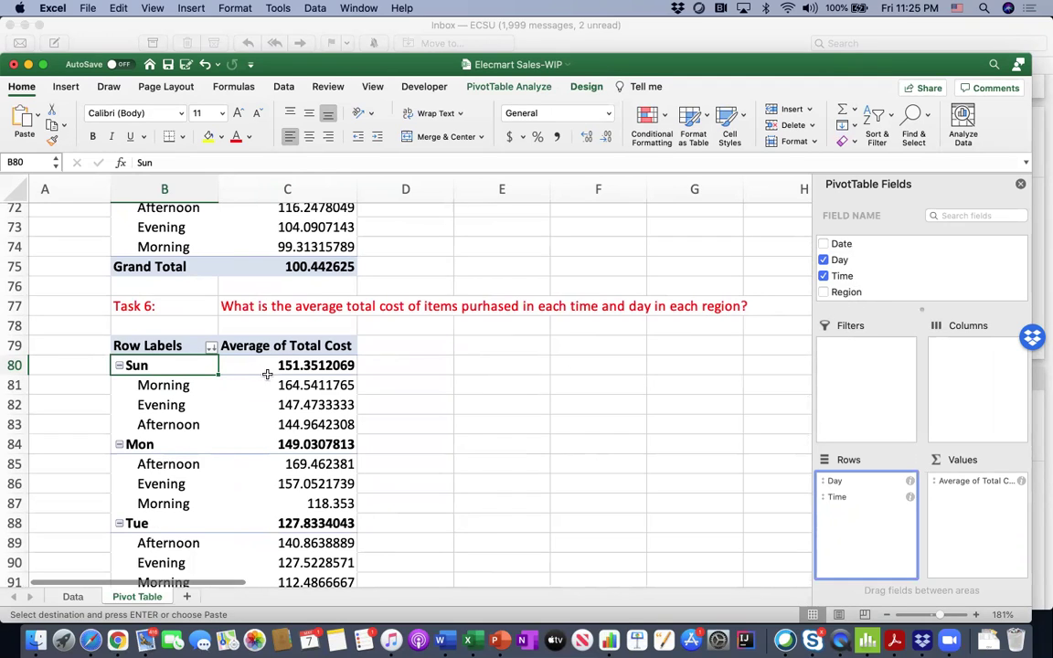
Step: Add Region to the columns of the Task 6 PivotTable and review the averages by day and time
left_click_drag(848, 295, 971, 374)
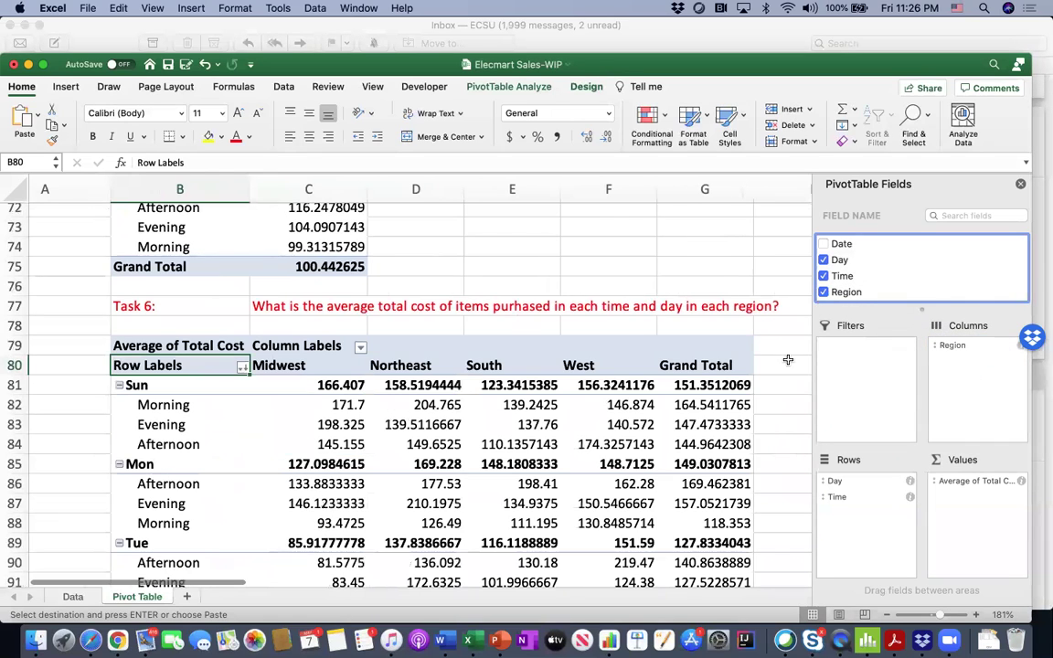
scroll(554, 380, "down", 3)
scroll(554, 380, "right", 2)
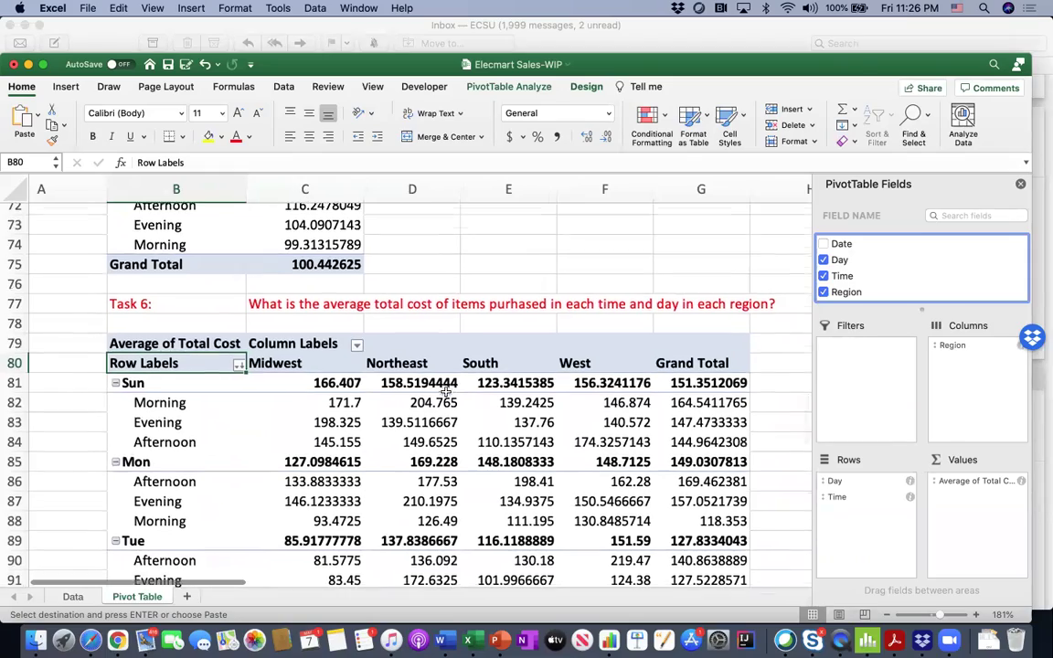
scroll(445, 391, "down", 1)
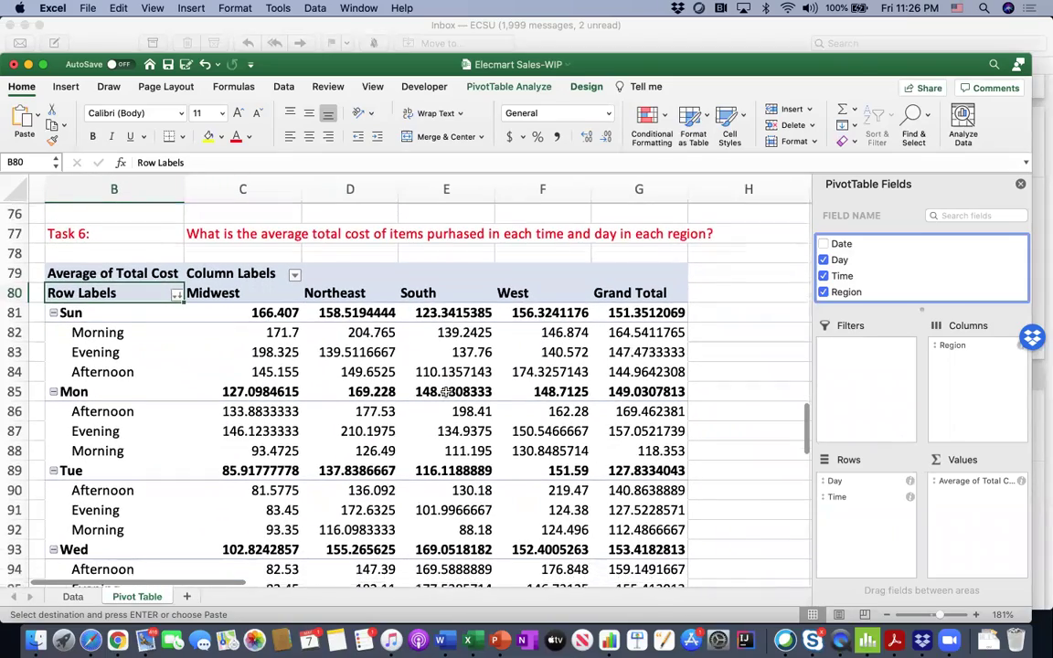
scroll(445, 390, "down", 4)
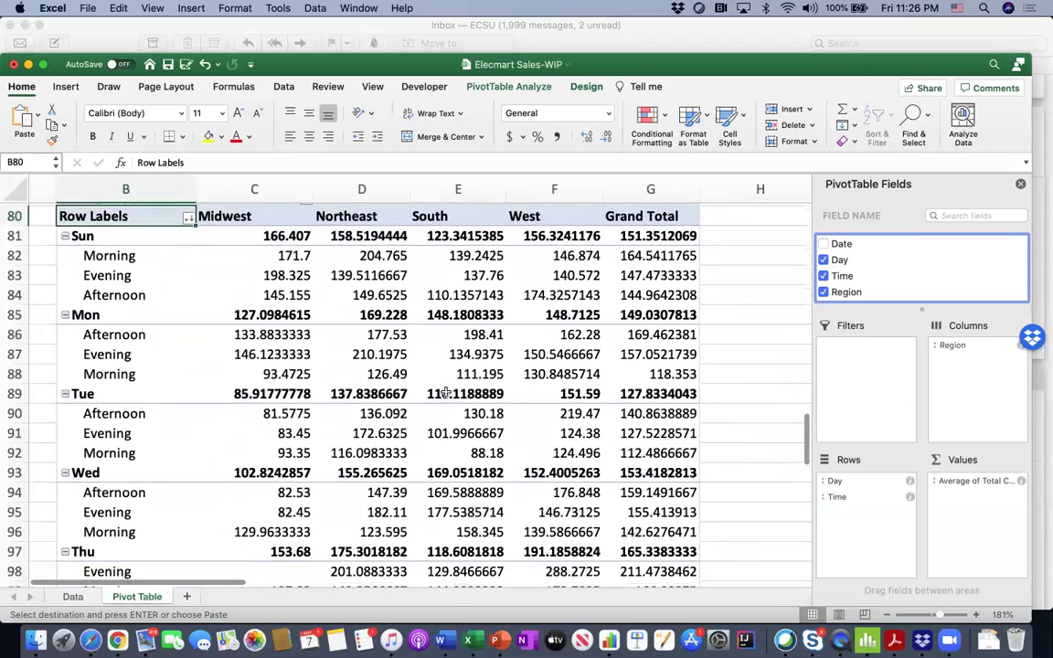
Step: Compare the Task 6 averages across the four regions for every day and time down to the grand total
scroll(445, 393, "down", 1)
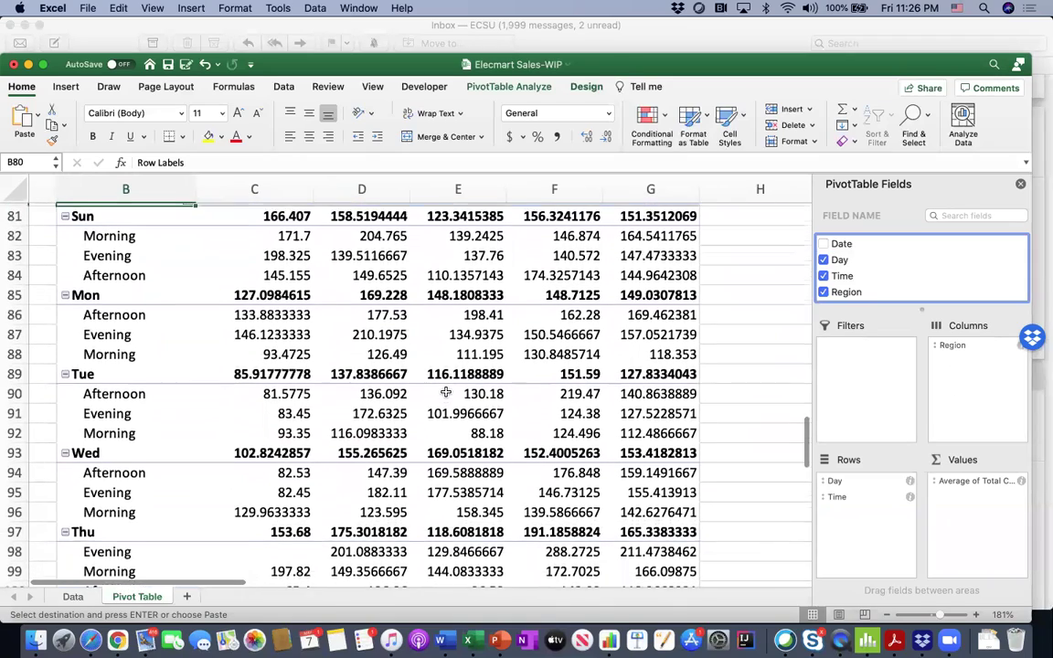
scroll(445, 394, "up", 2)
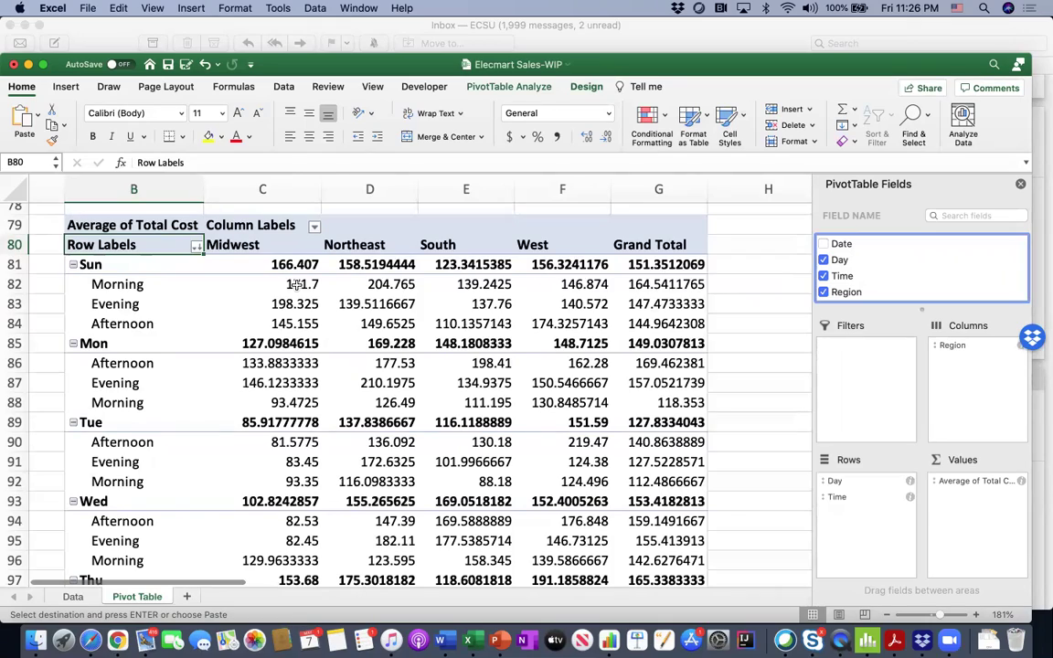
scroll(307, 342, "down", 10)
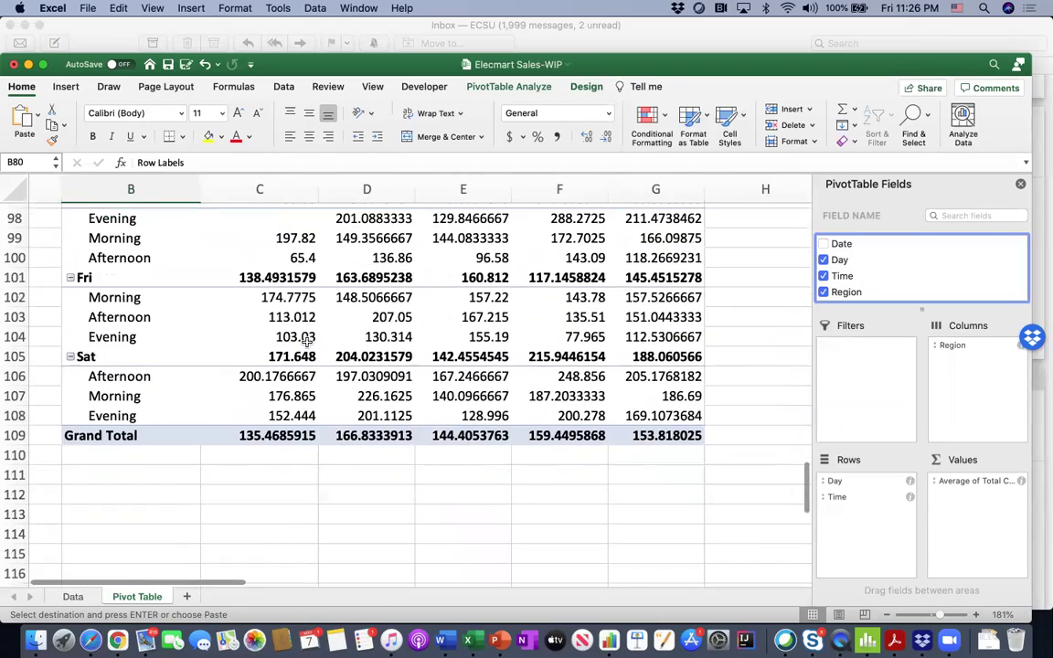
scroll(307, 341, "up", 13)
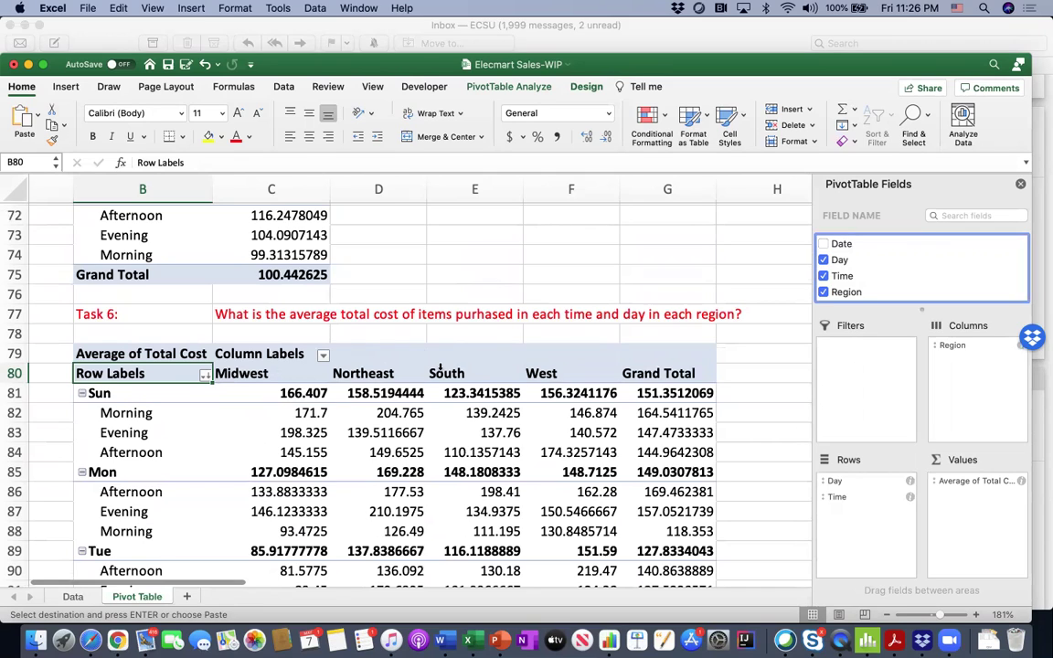
scroll(849, 274, "down", 5)
scroll(848, 279, "up", 2)
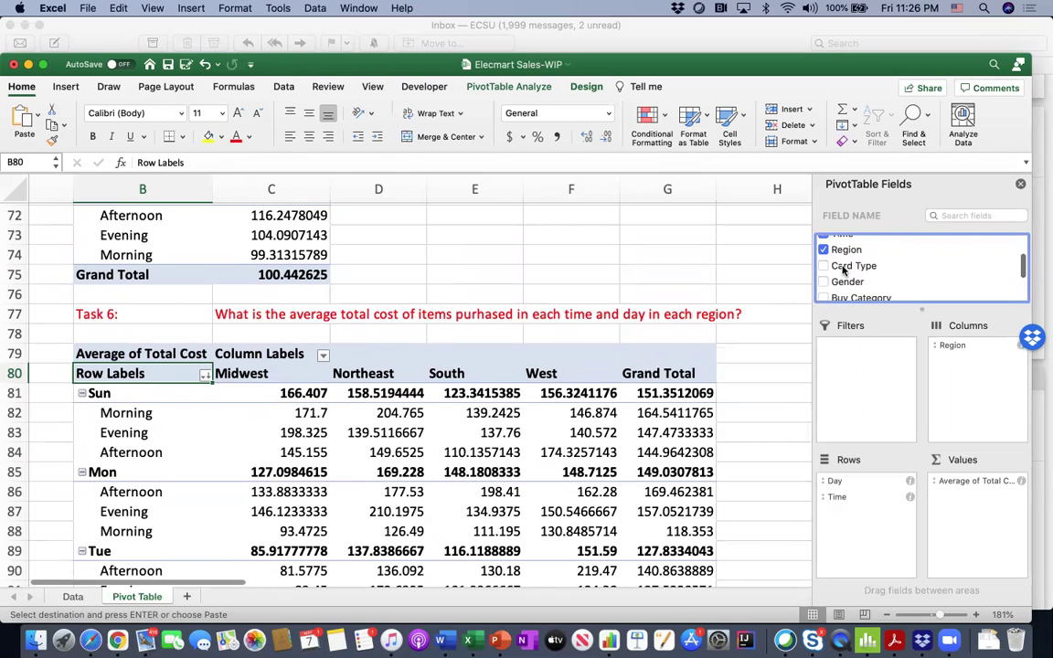
Step: Add Card Type below Region in the columns of the Task 6 PivotTable and review the averages split by card type
left_click_drag(848, 271, 955, 373)
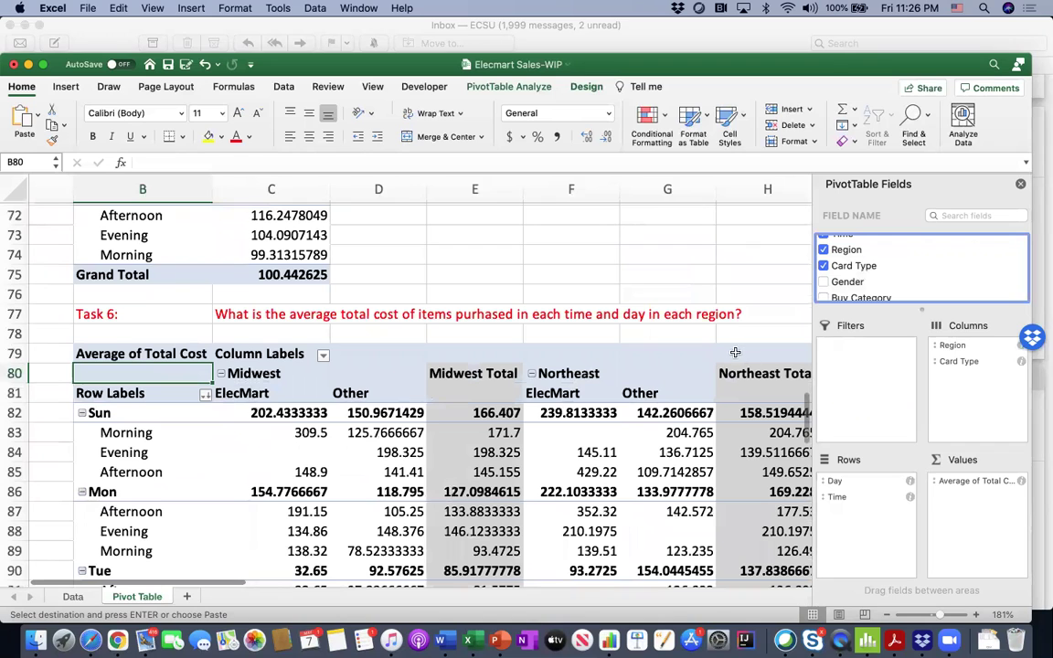
scroll(570, 355, "down", 5)
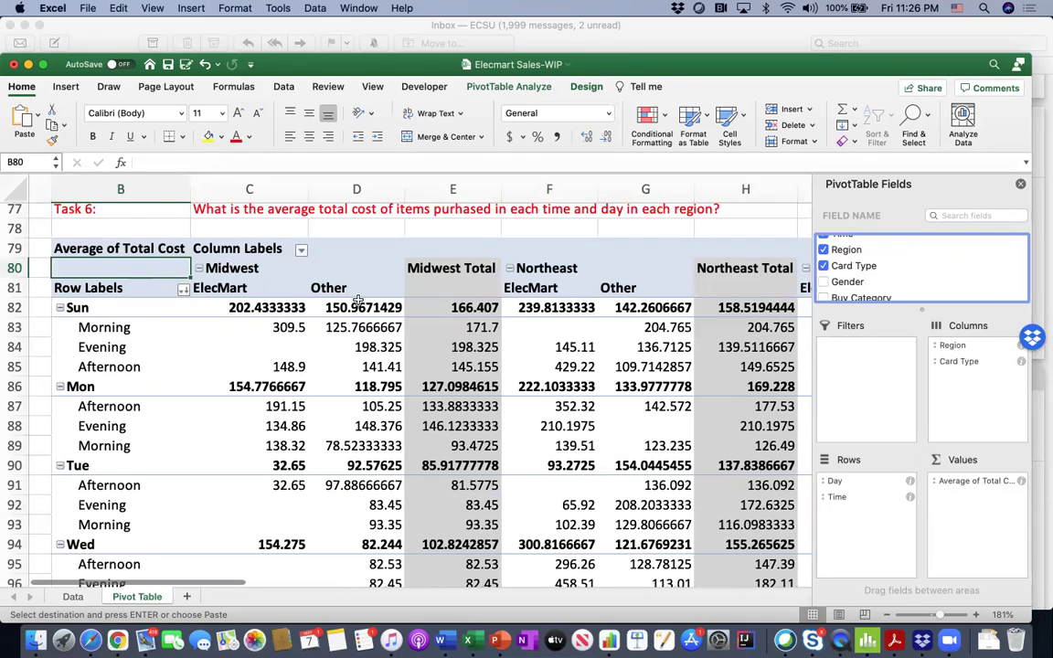
scroll(373, 297, "right", 5)
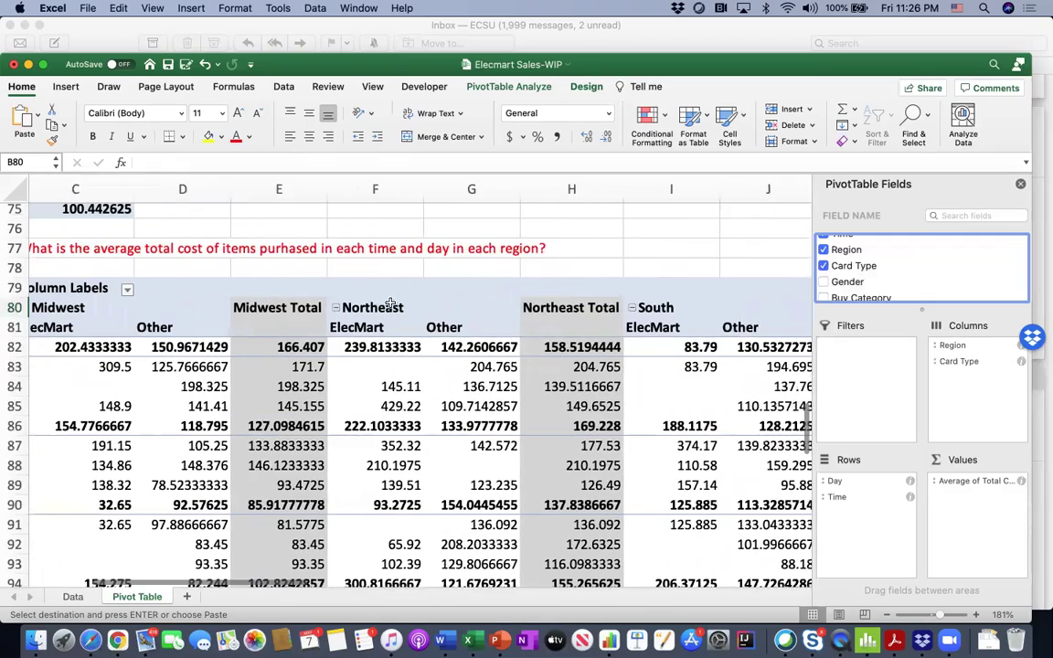
scroll(398, 307, "left", 5)
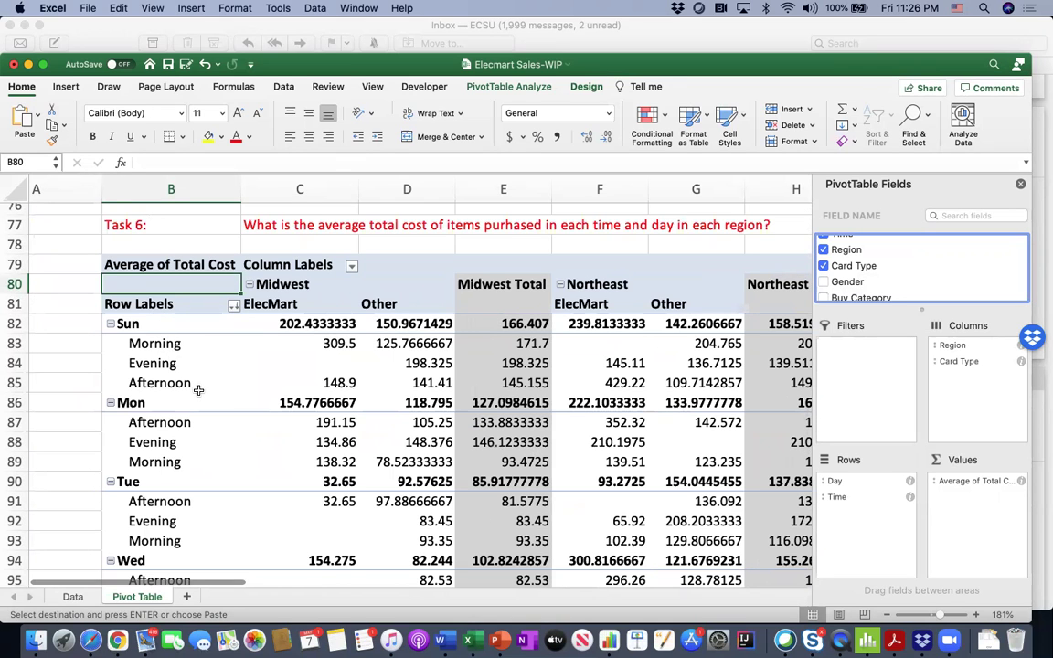
scroll(198, 390, "down", 8)
scroll(198, 390, "right", 2)
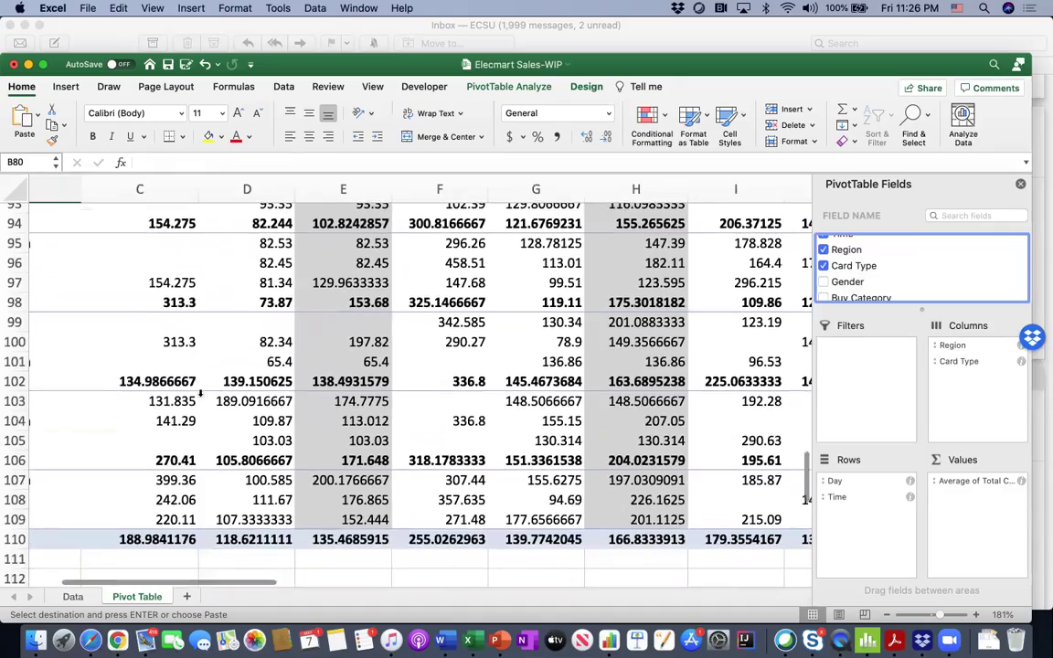
scroll(199, 391, "down", 5)
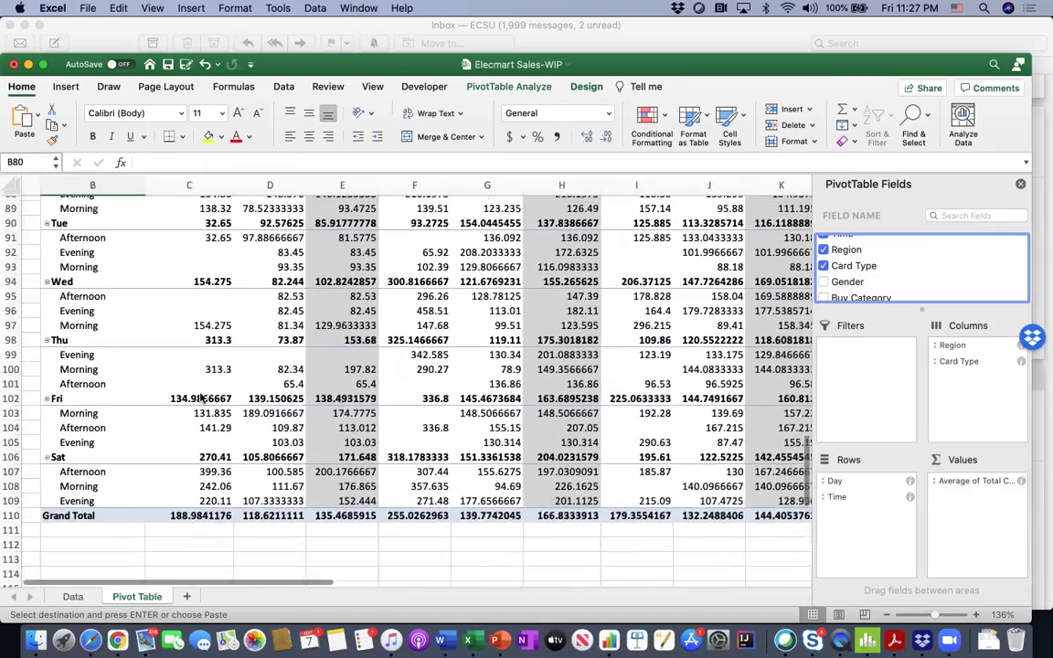
scroll(201, 398, "up", 5)
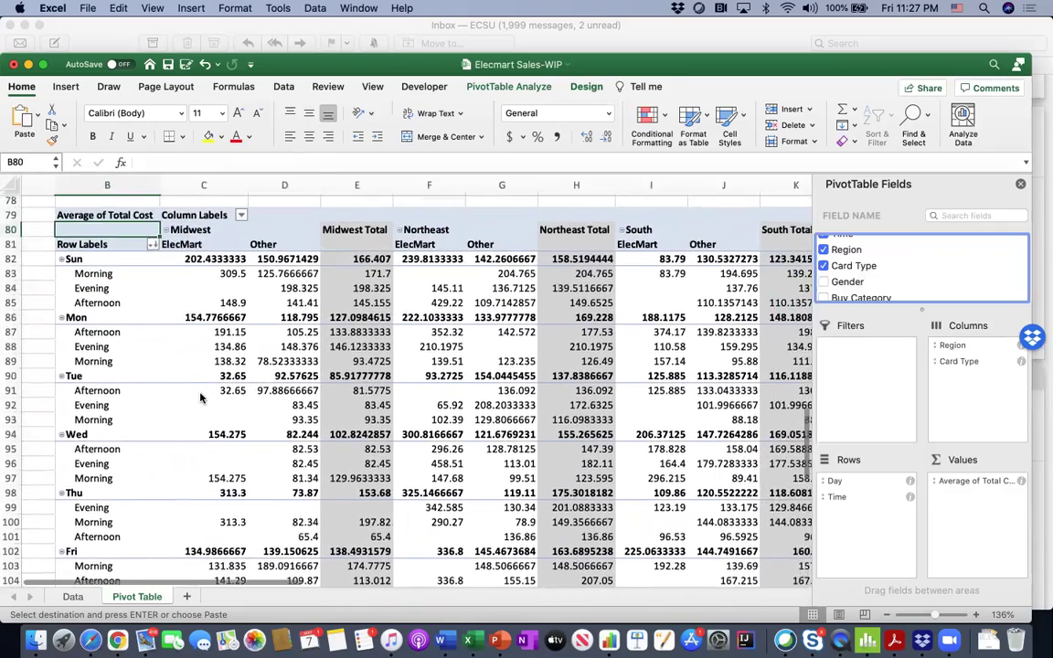
scroll(201, 398, "right", 2)
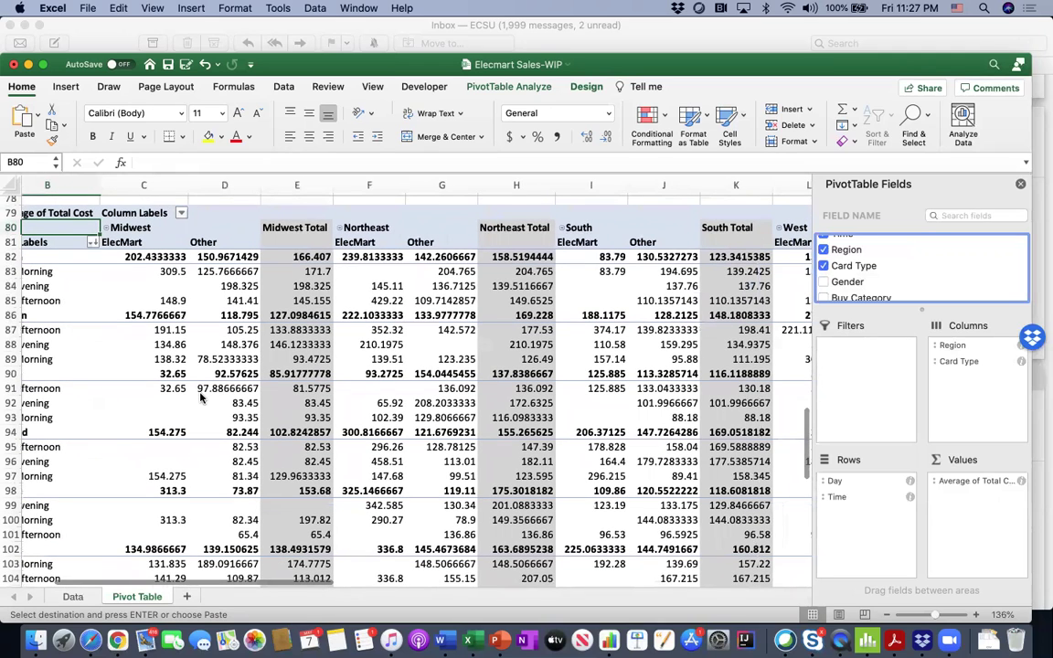
Step: Remove Card Type from the columns of the Task 6 PivotTable and check the remaining layout
left_click(839, 271)
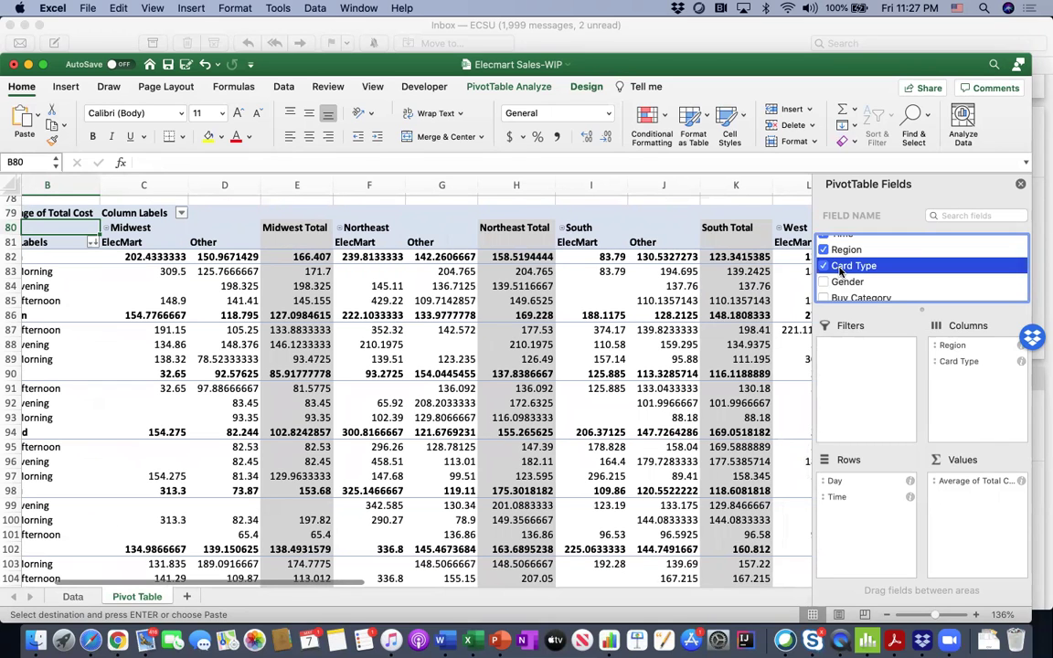
left_click(824, 266)
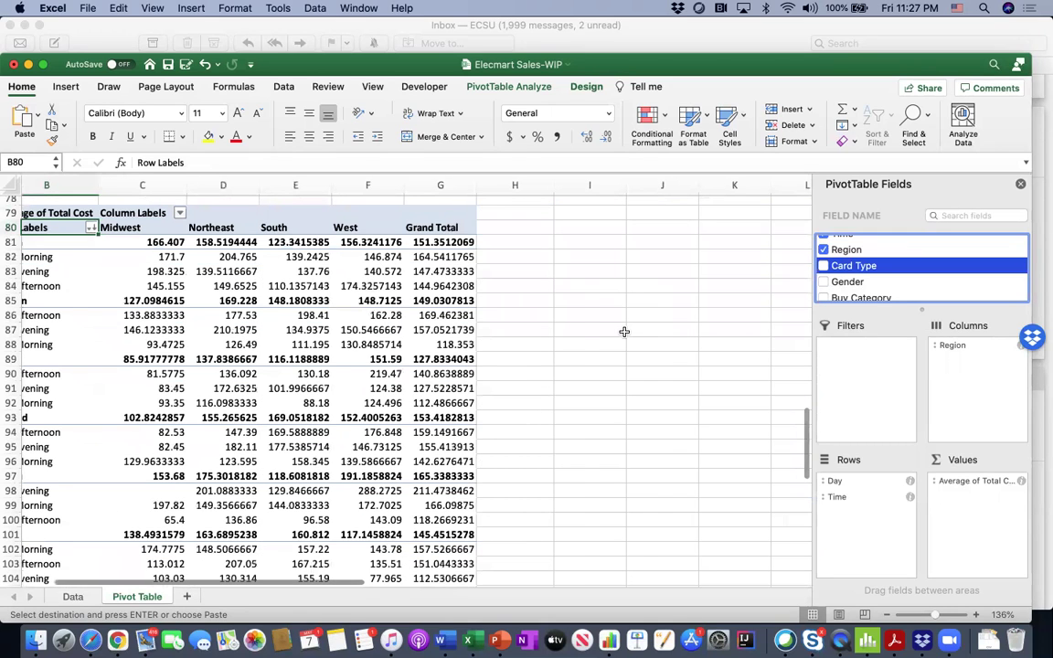
scroll(623, 331, "left", 2)
scroll(623, 332, "down", 3)
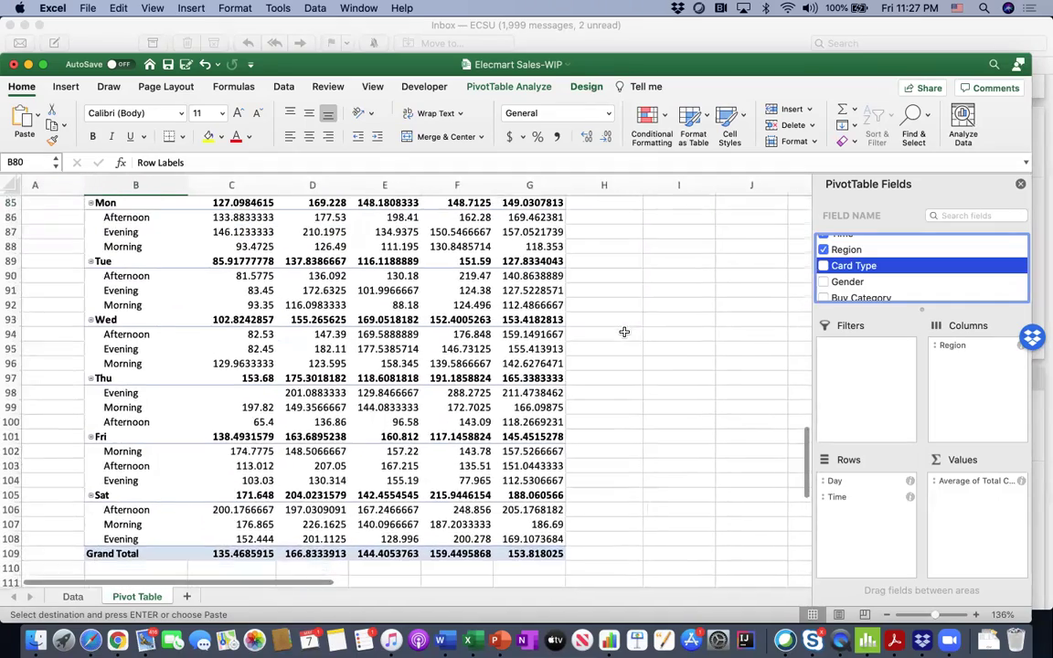
scroll(624, 332, "up", 5)
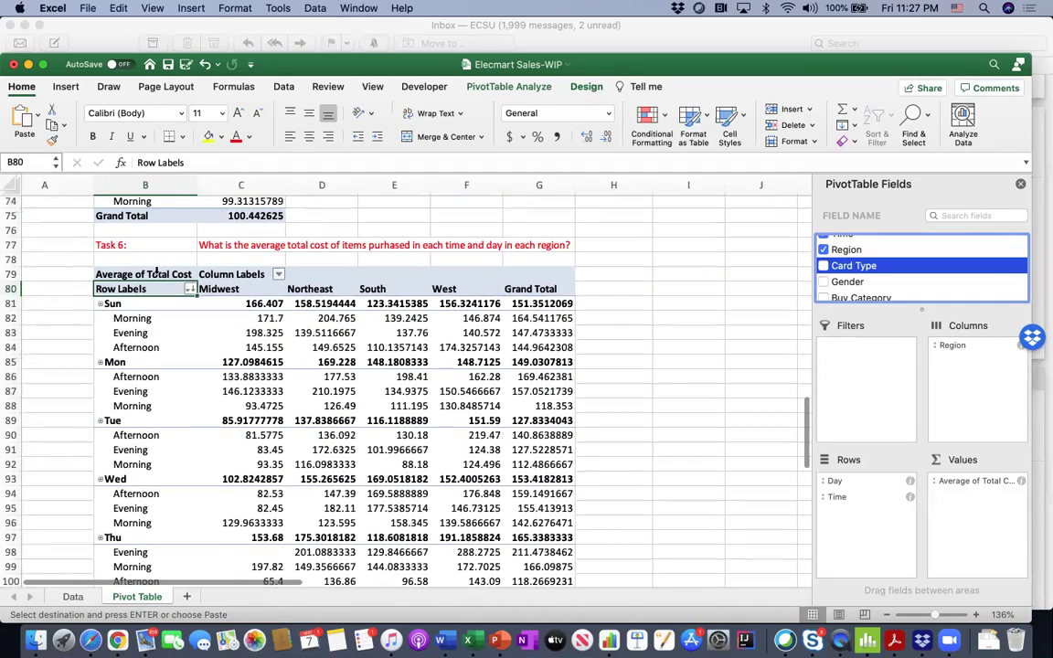
Step: Insert a PivotChart based on the Task 6 PivotTable of average total cost
left_click(156, 271)
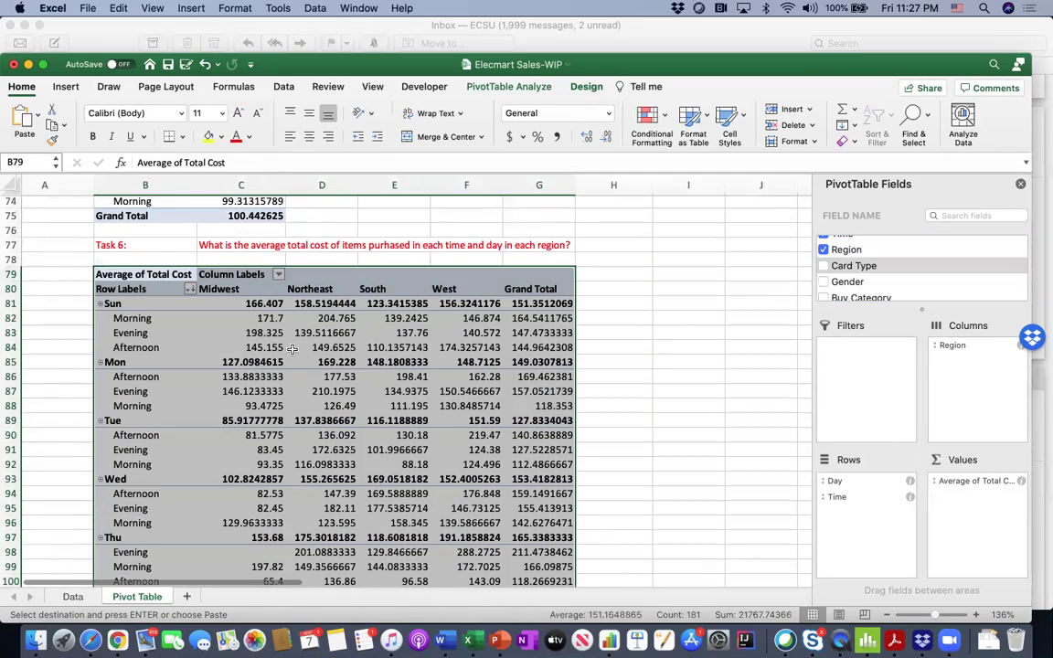
left_click(240, 362)
left_click(160, 277)
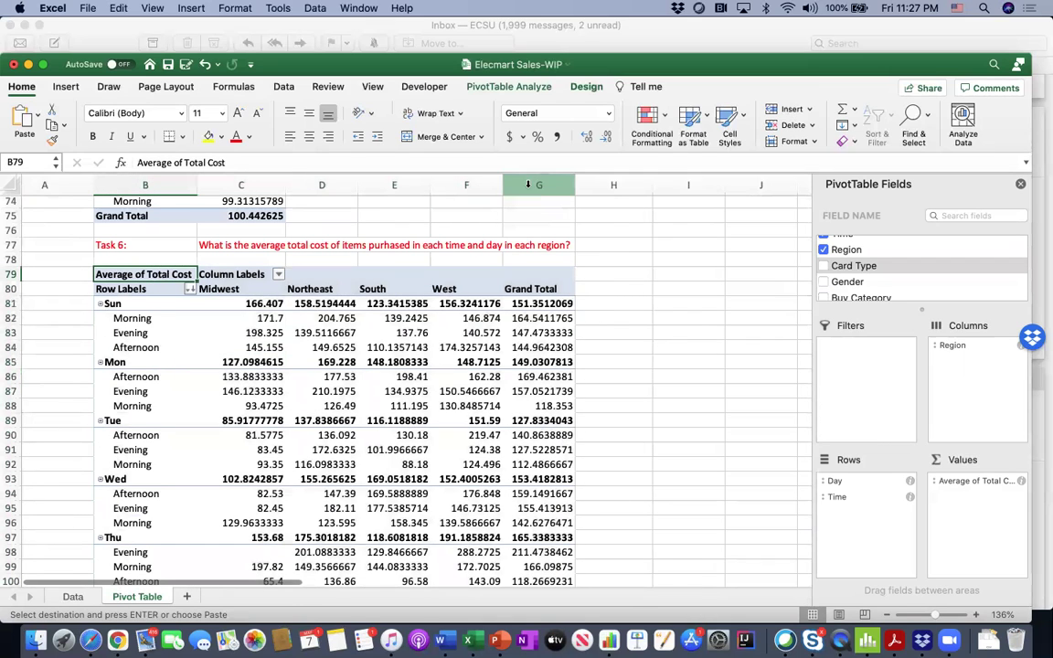
left_click(512, 88)
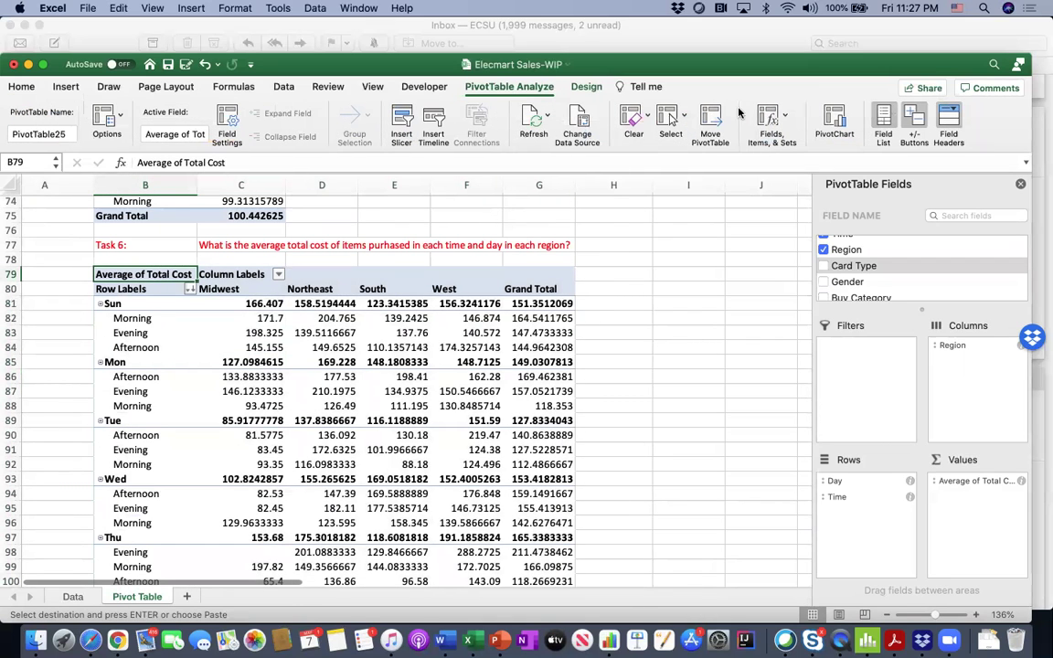
left_click(832, 117)
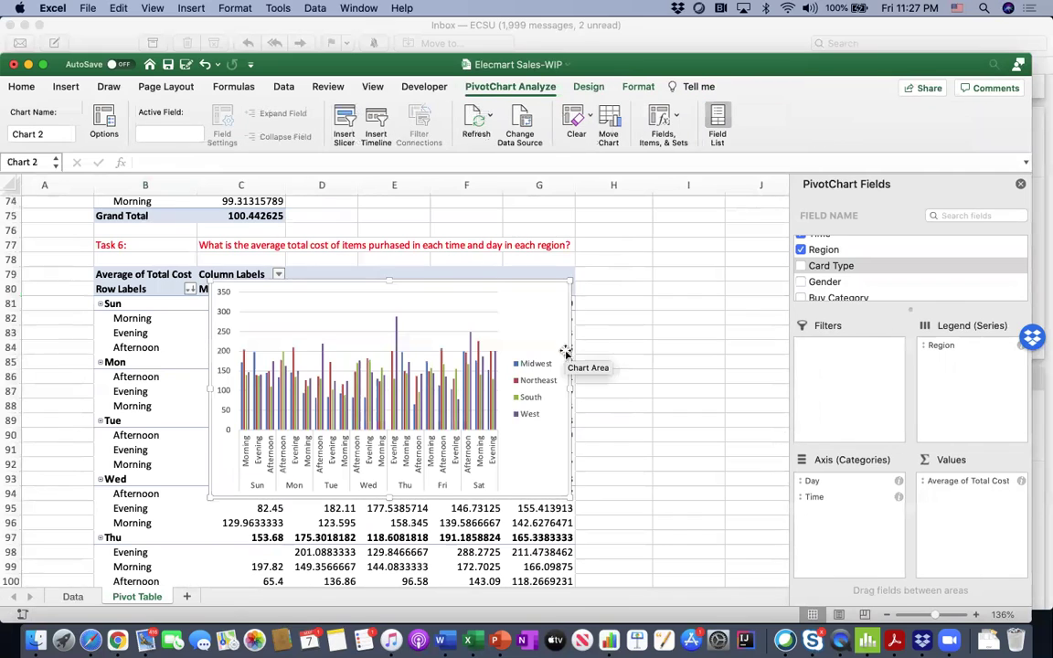
Step: Enlarge the PivotChart and place it beside the Task 6 PivotTable across columns H to O, with the field list closed
left_click_drag(568, 499, 745, 540)
scroll(661, 525, "right", 5)
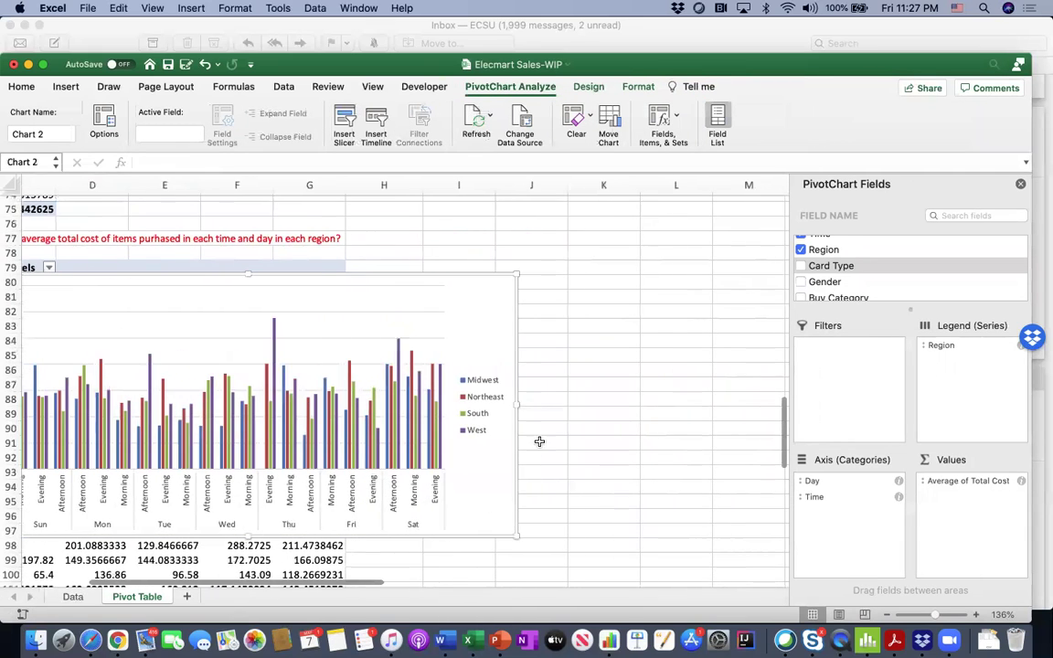
left_click_drag(498, 320, 869, 277)
left_click(1020, 185)
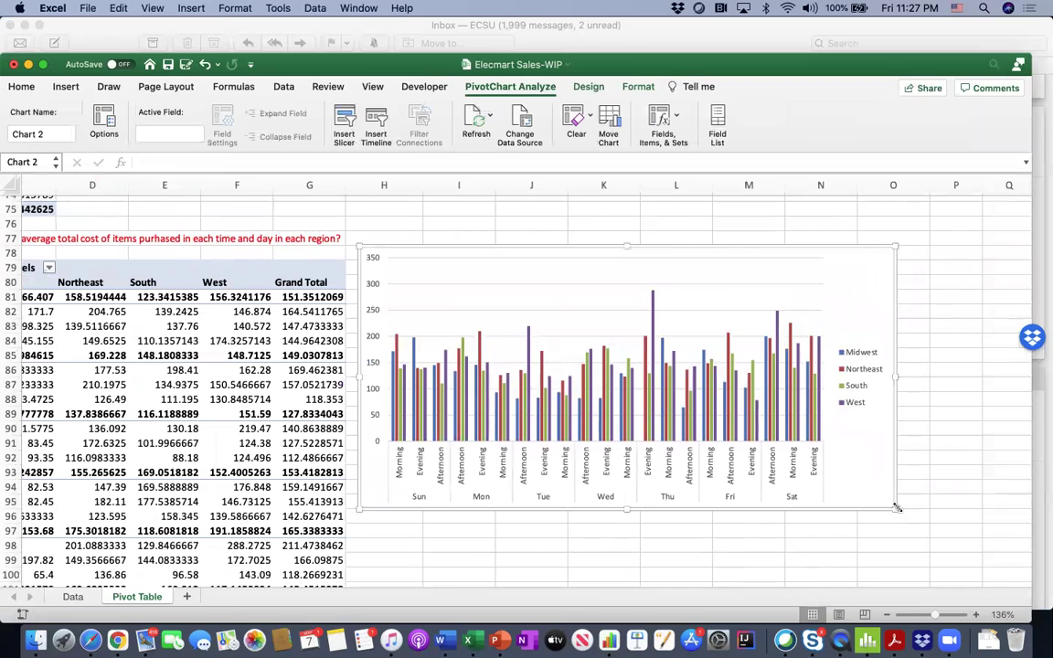
left_click_drag(896, 509, 935, 549)
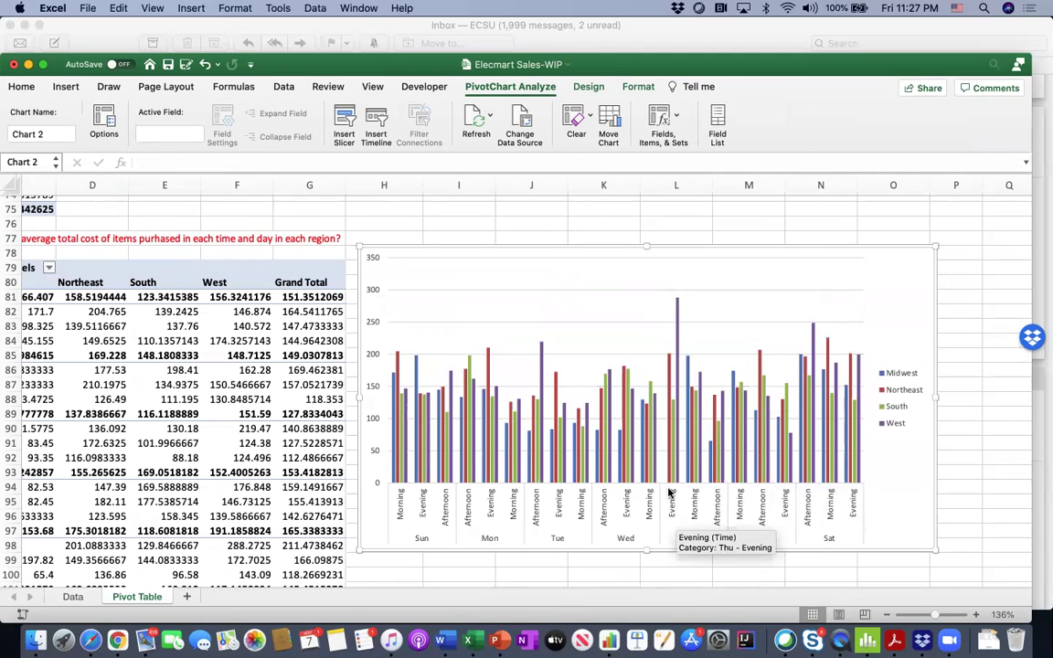
Step: Inspect the West bar for Thursday evening in the PivotChart and shift the chart slightly further from the PivotTable
left_click(677, 323)
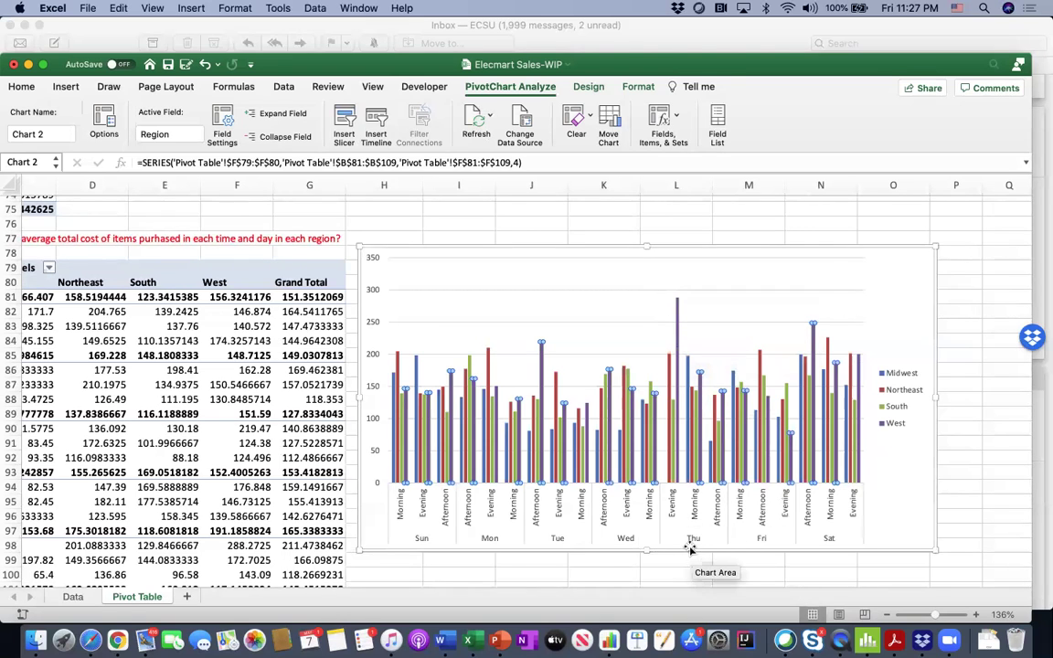
left_click(672, 516)
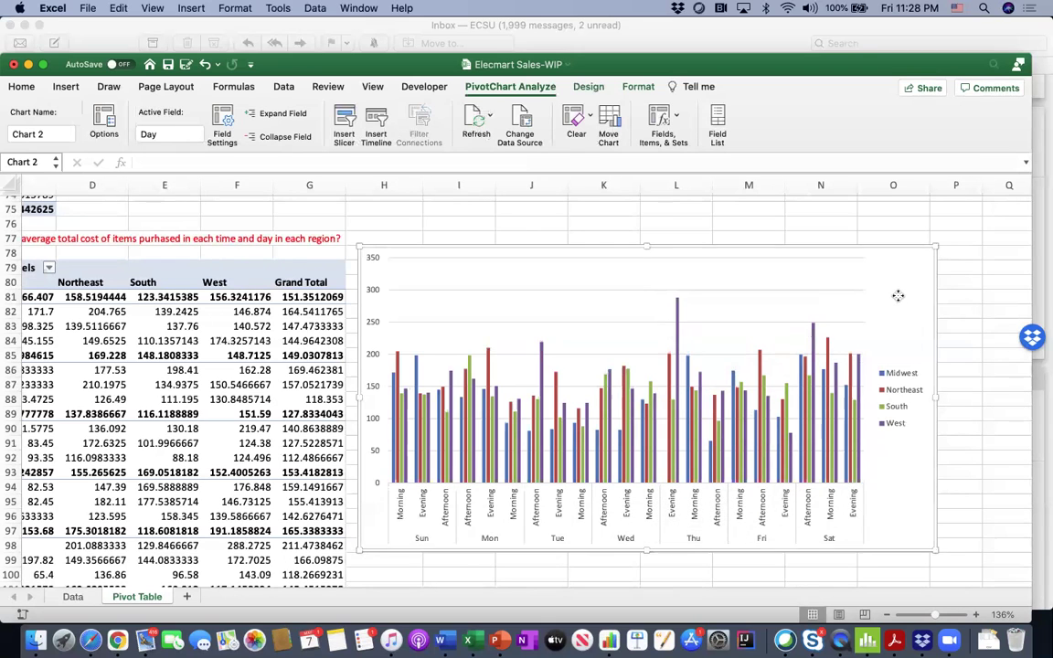
left_click_drag(898, 295, 915, 297)
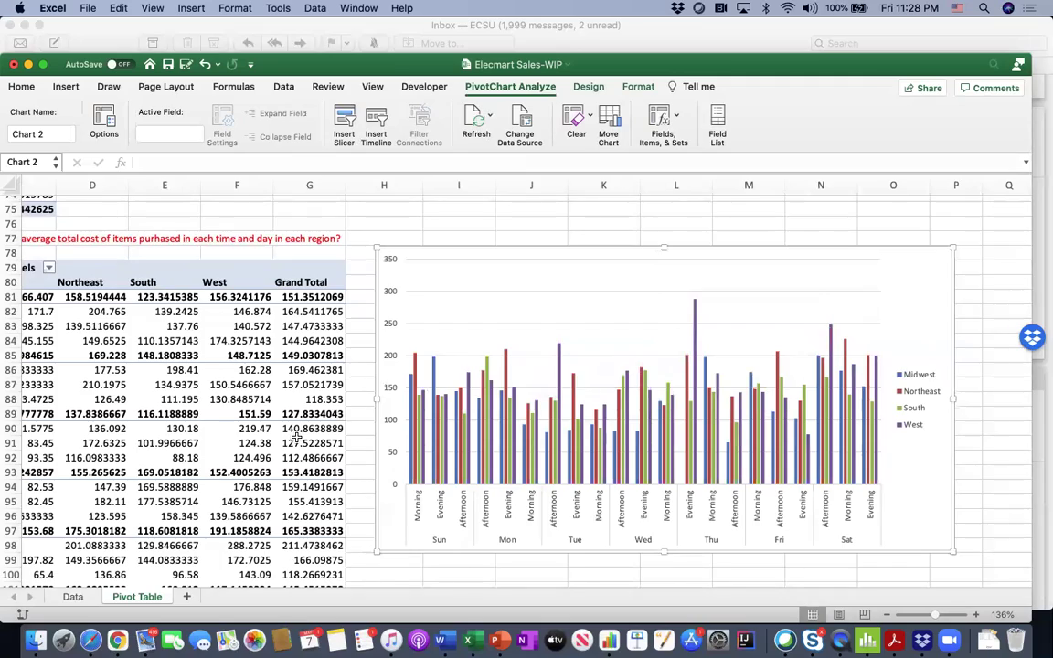
Step: Review the PivotTables of all the tasks on the sheet and return to the Task 6 results
scroll(297, 437, "left", 5)
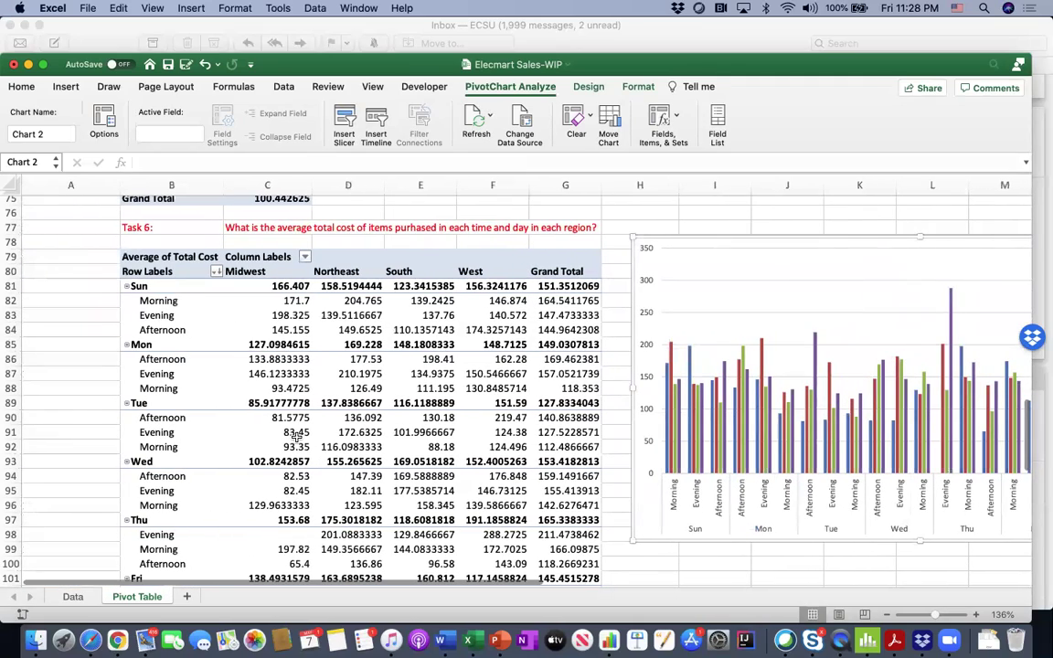
scroll(297, 437, "up", 20)
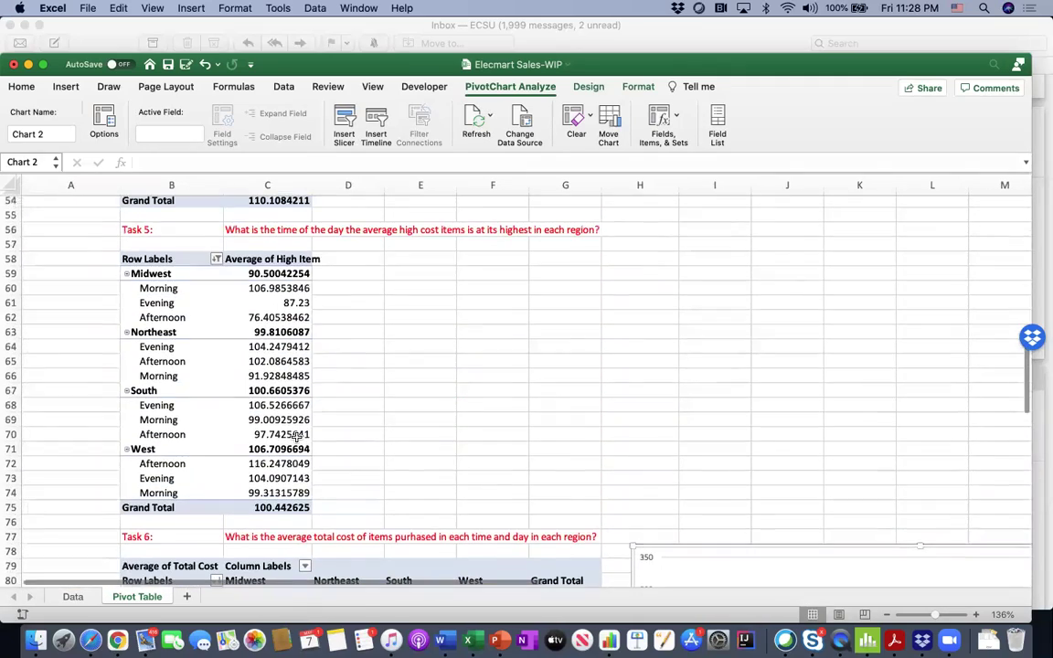
scroll(297, 437, "down", 20)
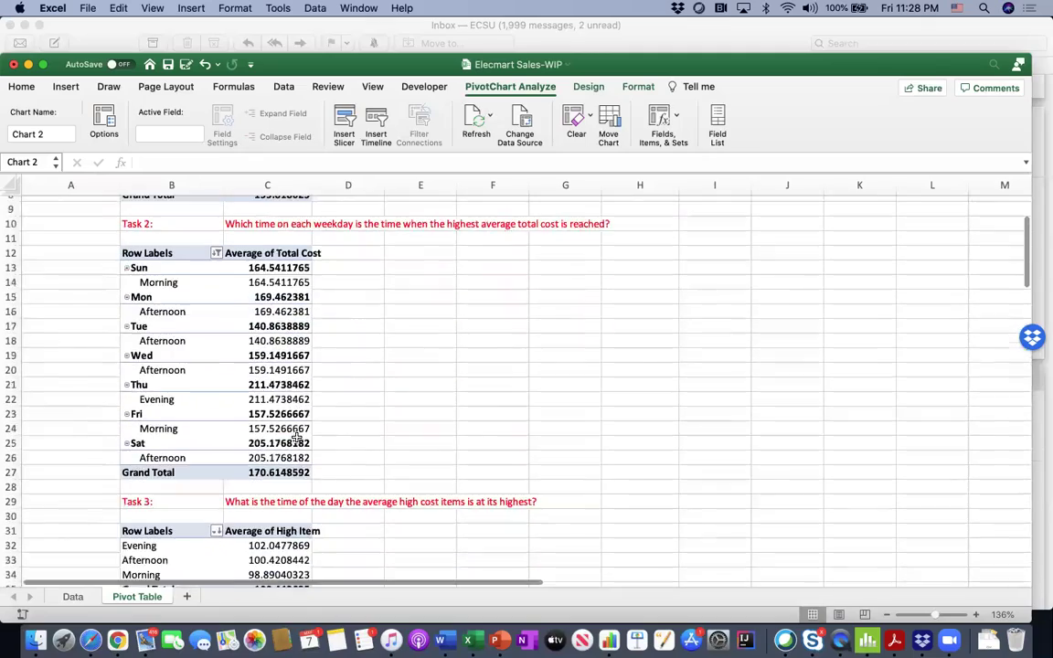
scroll(297, 452, "down", 10)
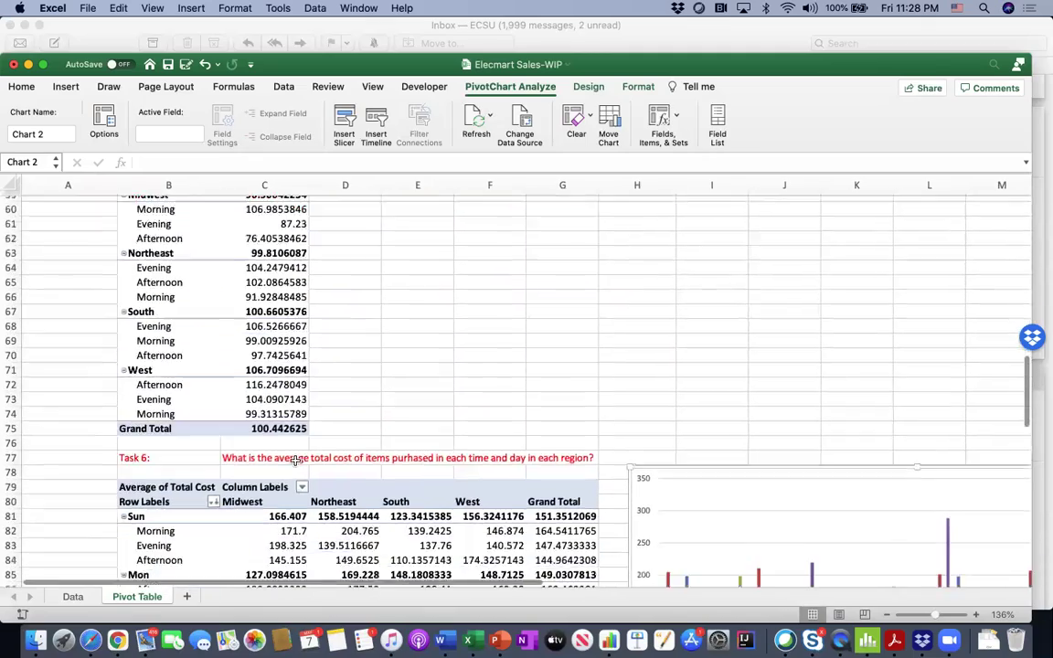
scroll(297, 460, "up", 2)
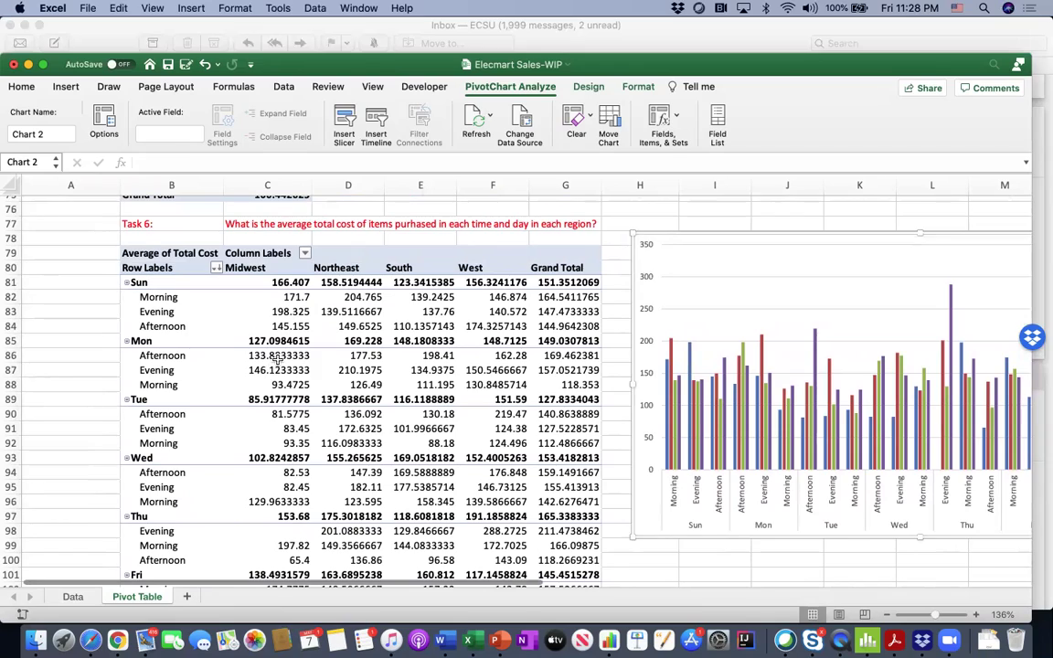
Step: Inspect the Midwest averages for Monday overall and Monday evening in the Task 6 PivotTable
left_click_drag(293, 64, 306, 37)
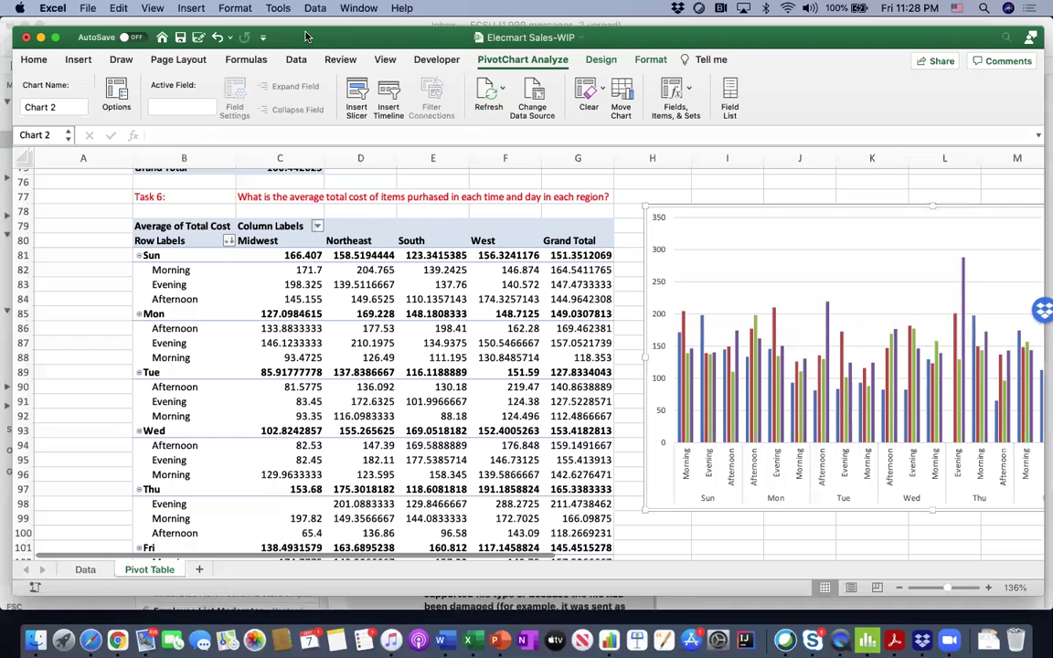
left_click(289, 314)
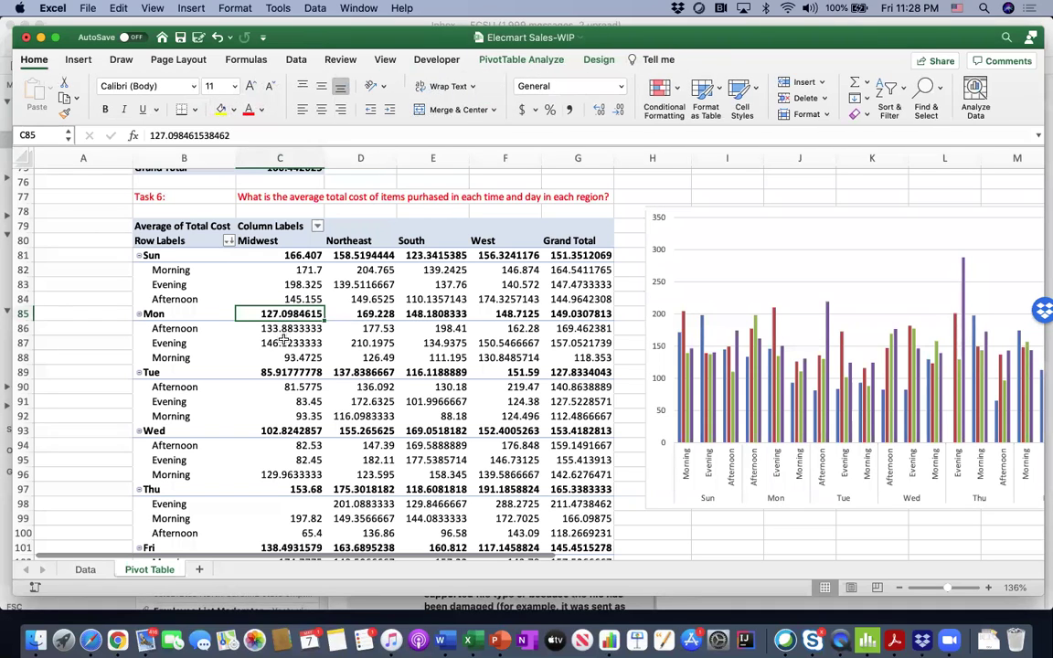
left_click(281, 344)
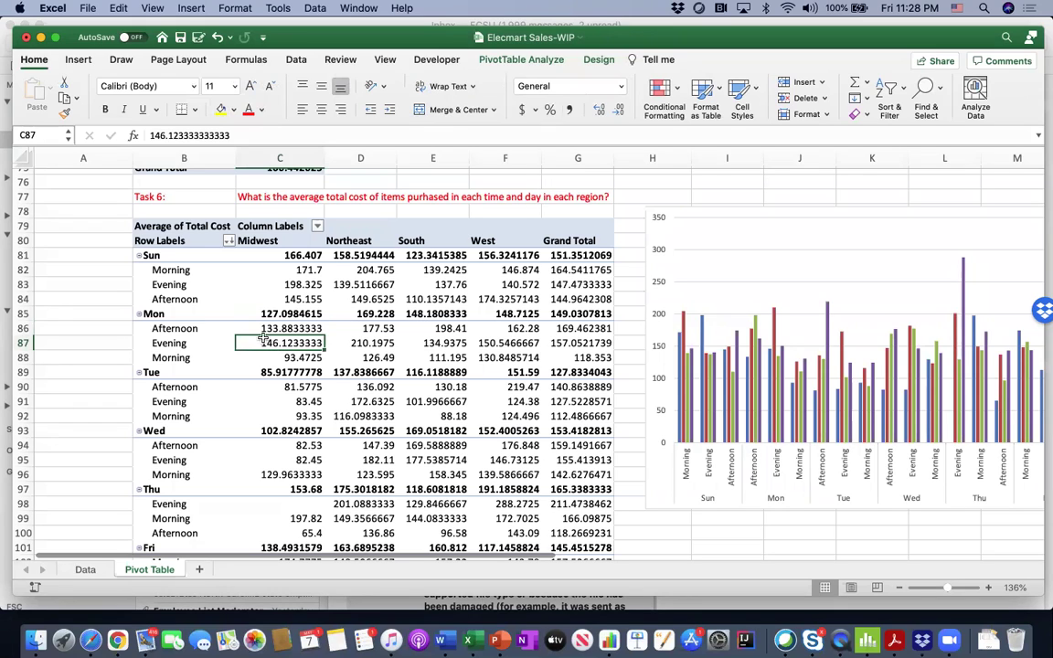